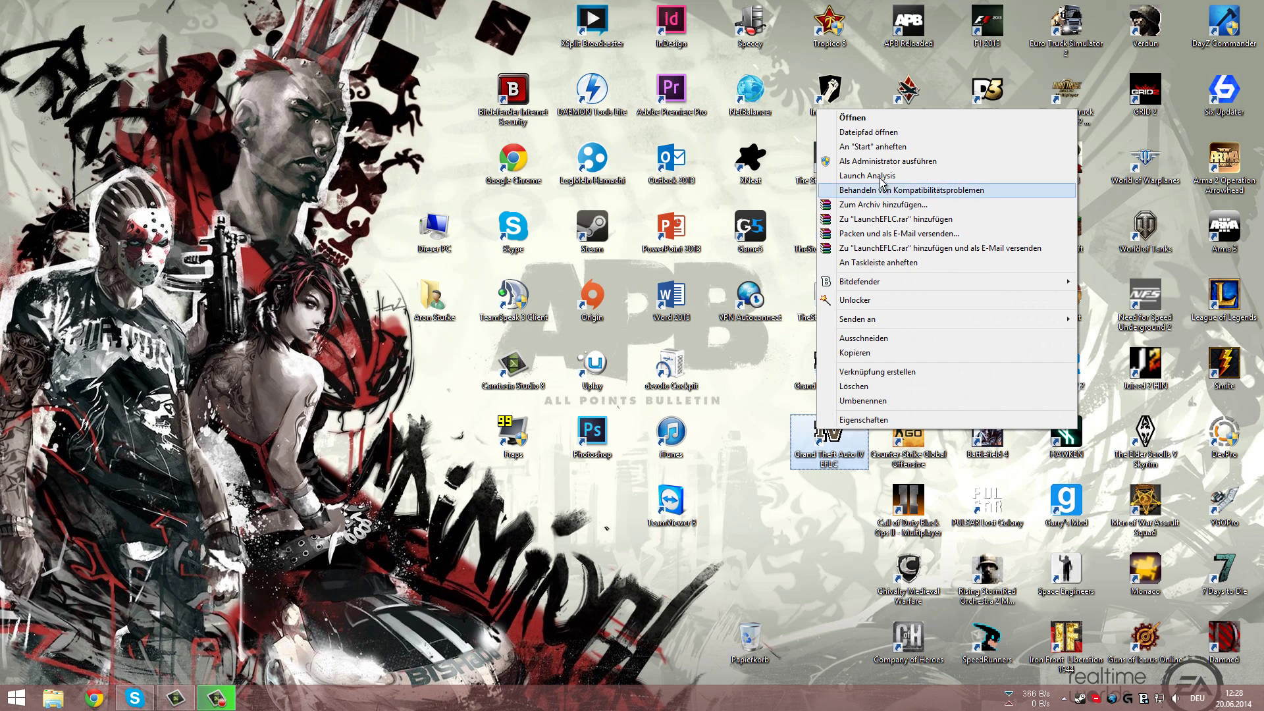
Run Grand Theft Auto IV EFLC as administrator, start it with the saved Social Club login, and close the crashed program
click(883, 161)
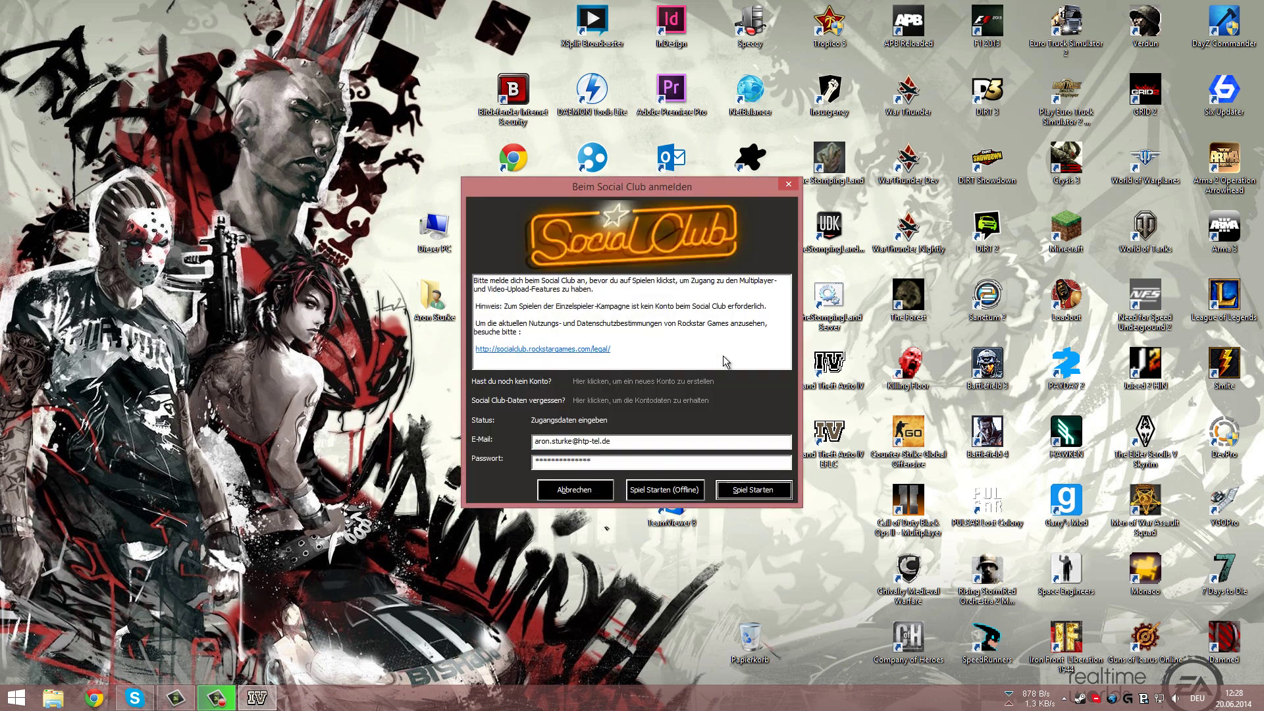
key(Return)
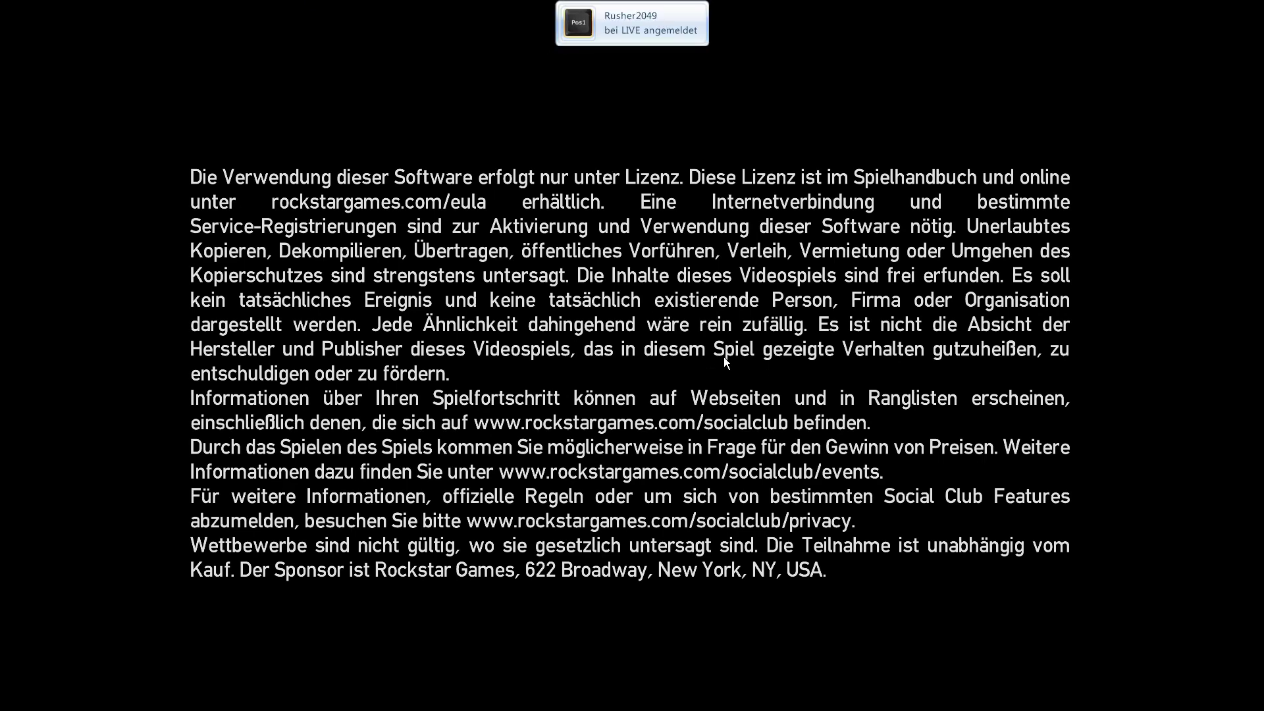
key(Home)
key(Home)
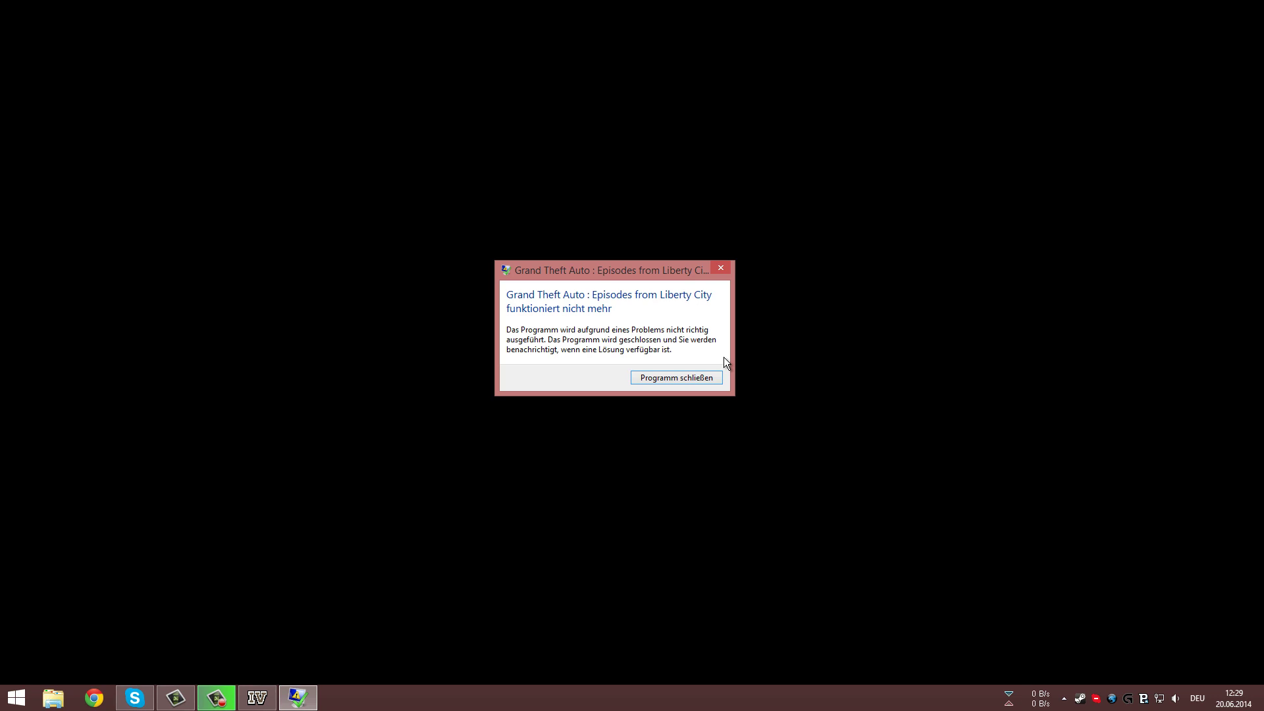
click(685, 375)
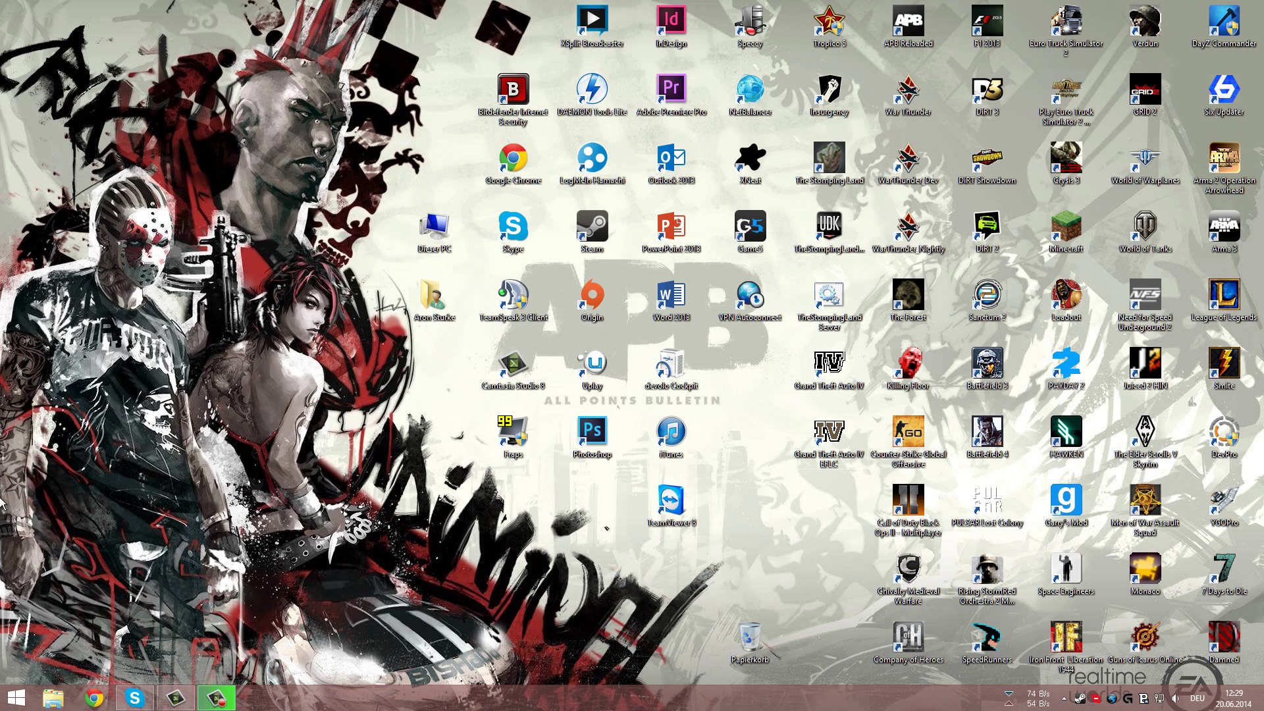
Open the Windows Registry Editor by running regedit
right_click(16, 698)
click(512, 569)
right_click(15, 698)
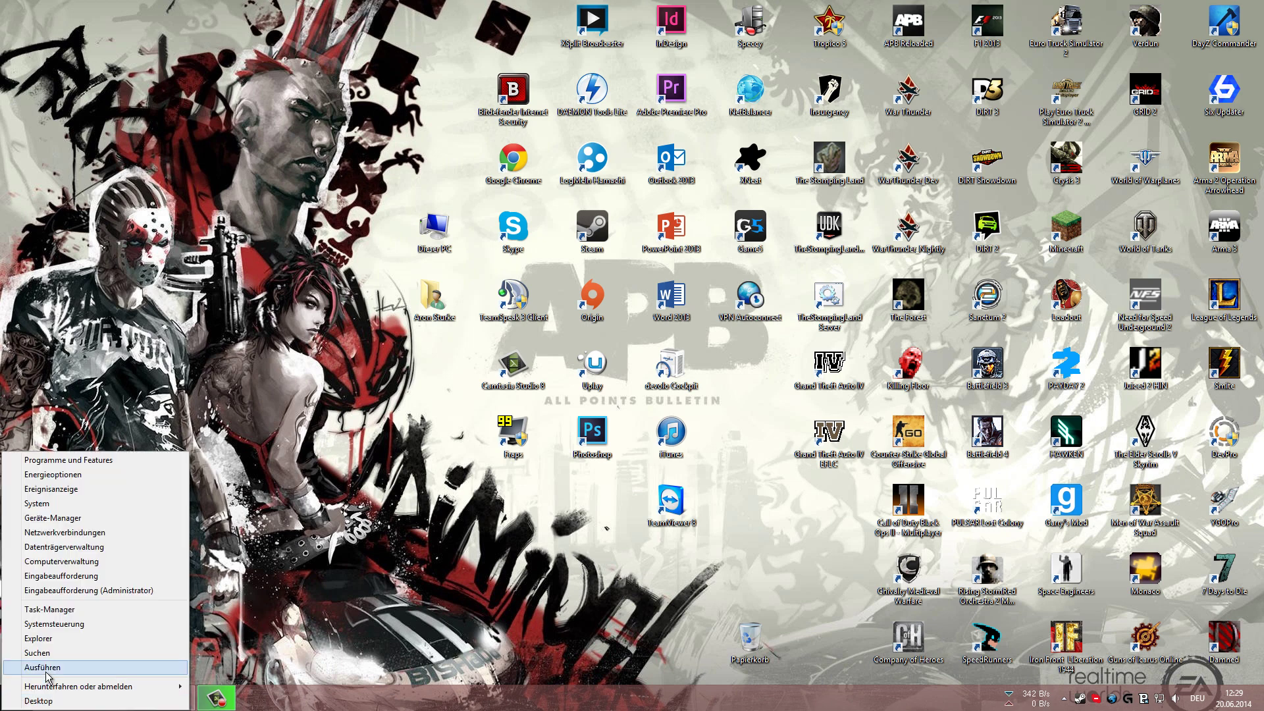
click(7, 705)
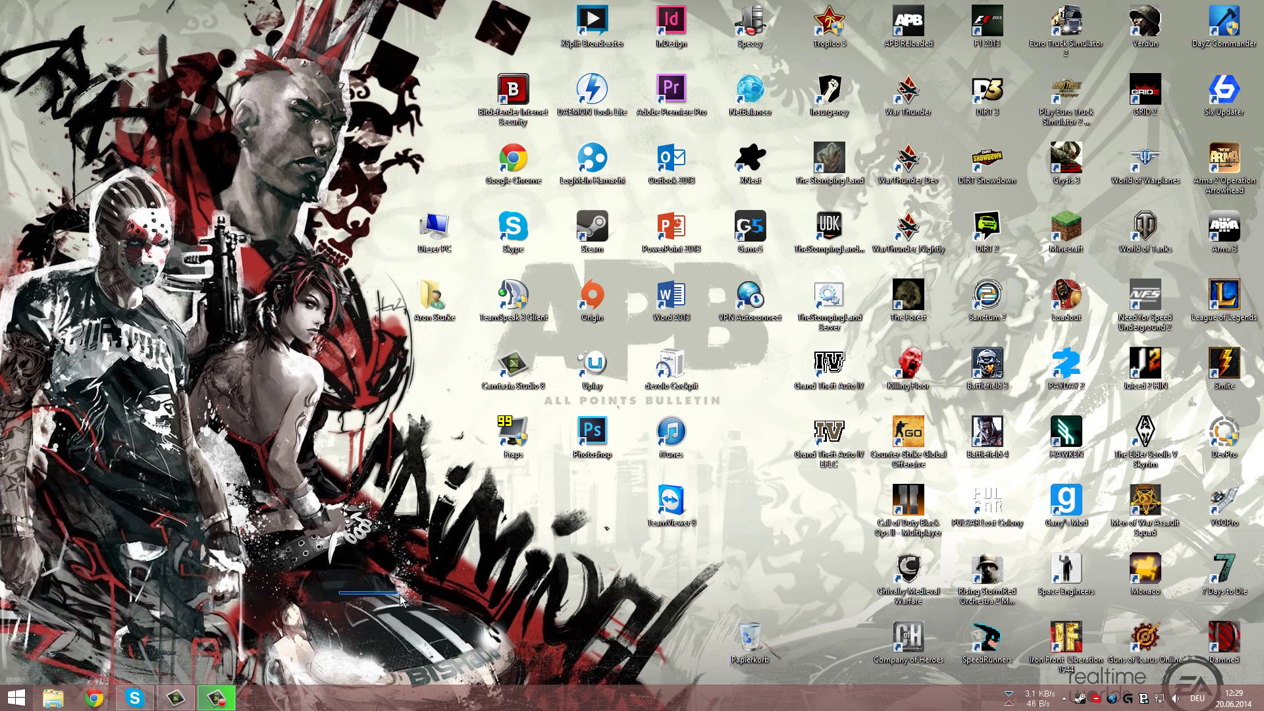
right_click(14, 698)
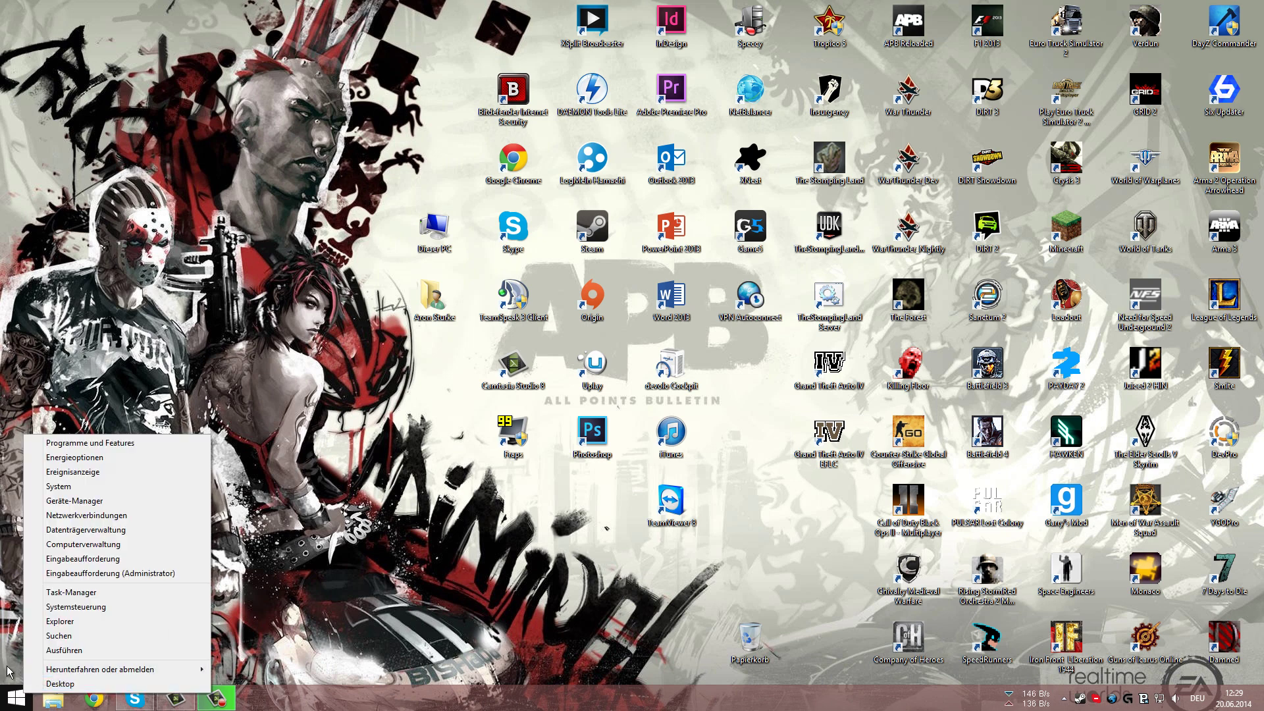
click(79, 651)
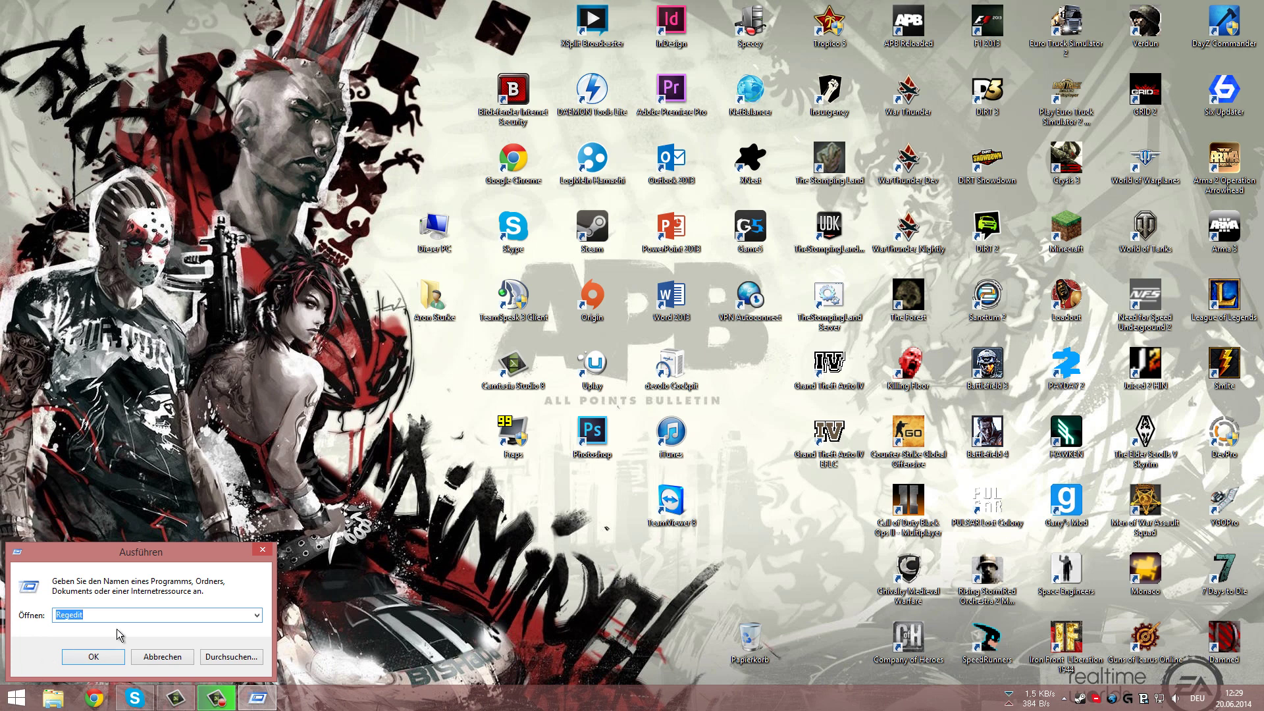
text(rege)
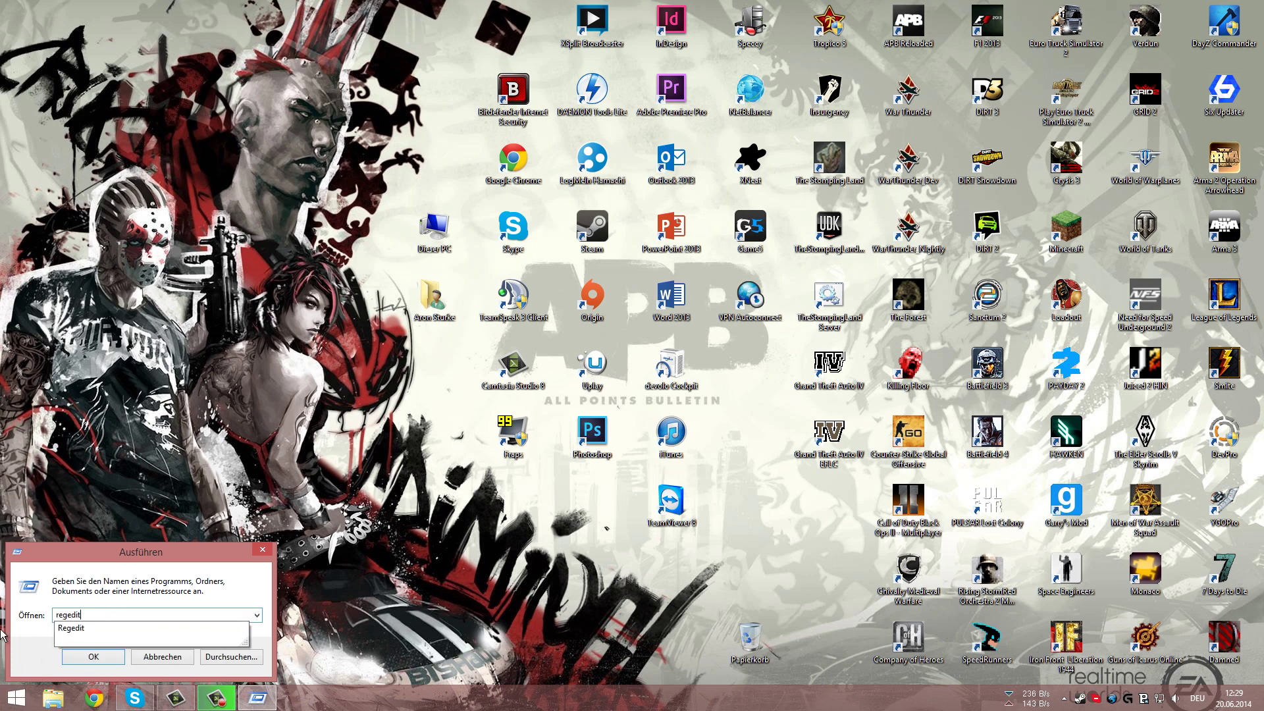
key(Escape)
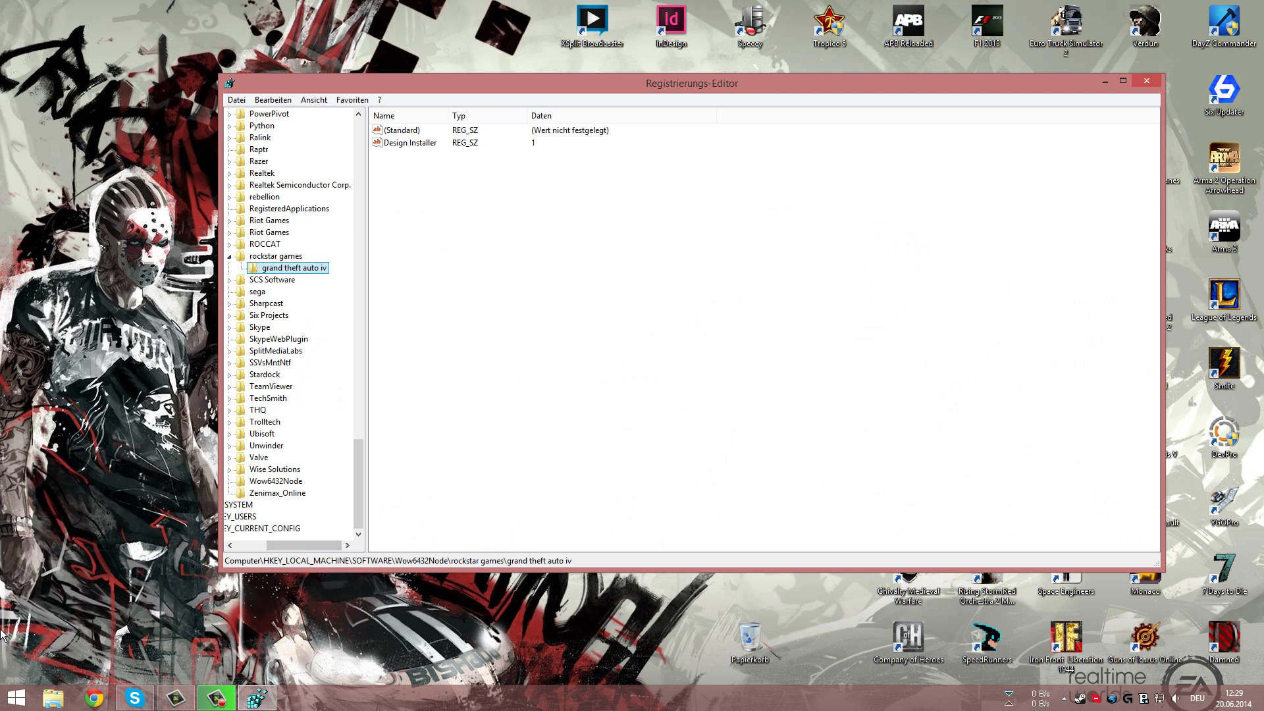
Collapse the expanded registry branches back to the HKEY_LOCAL_MACHINE root key
key(Left)
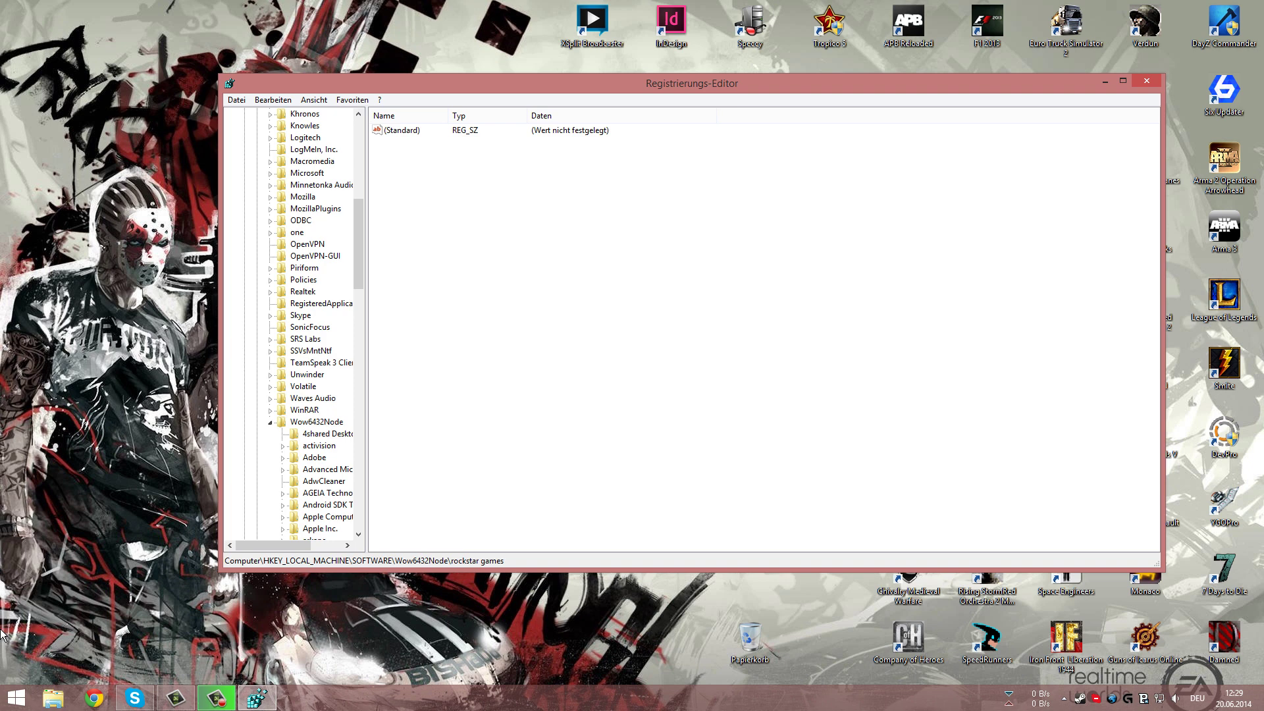
key(Left)
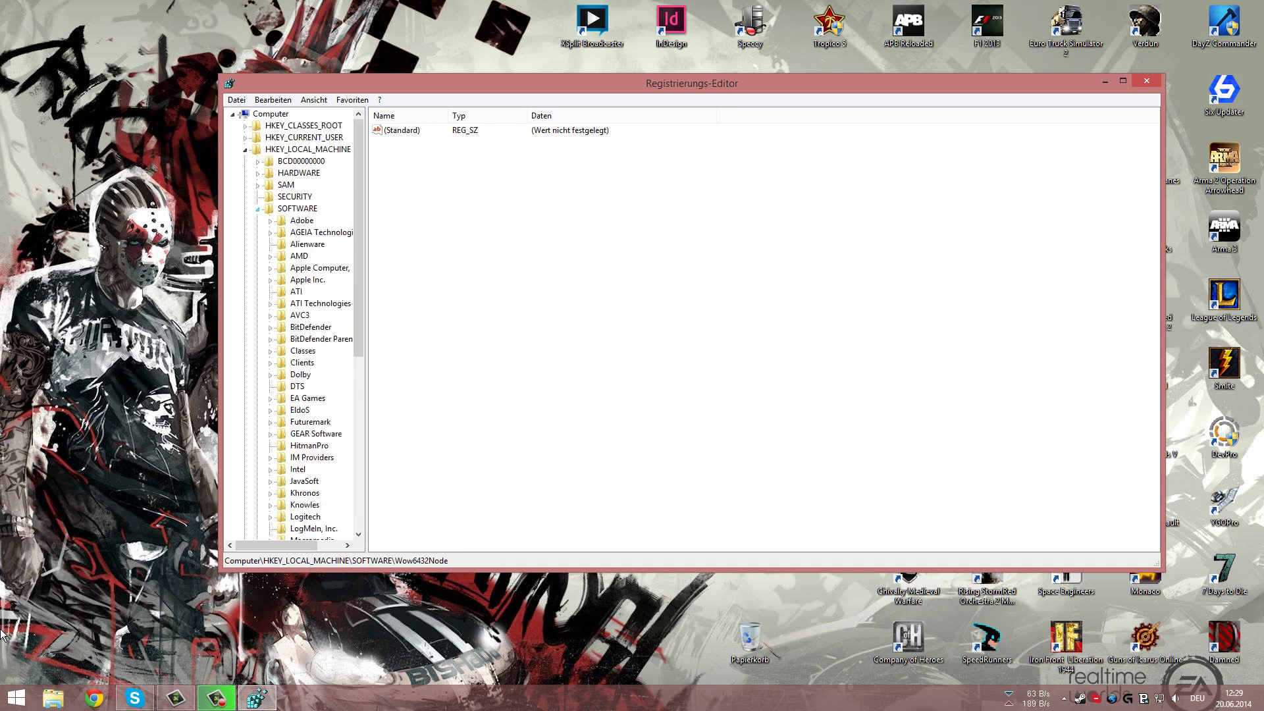
key(Left)
key(Left)
key(Left)
key(Left)
key(Left)
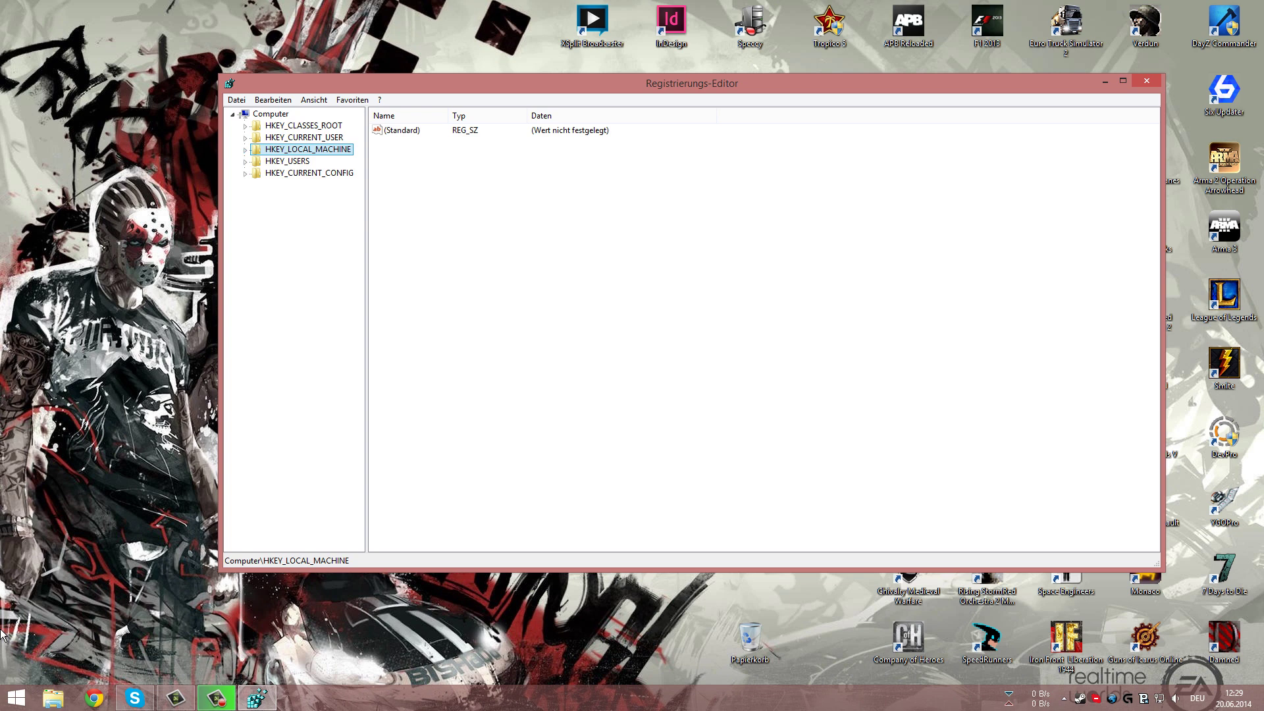
Expand HKEY_LOCAL_MACHINE\SOFTWARE\Wow6432Node\rockstar games and select the rockstar games key
key(Right)
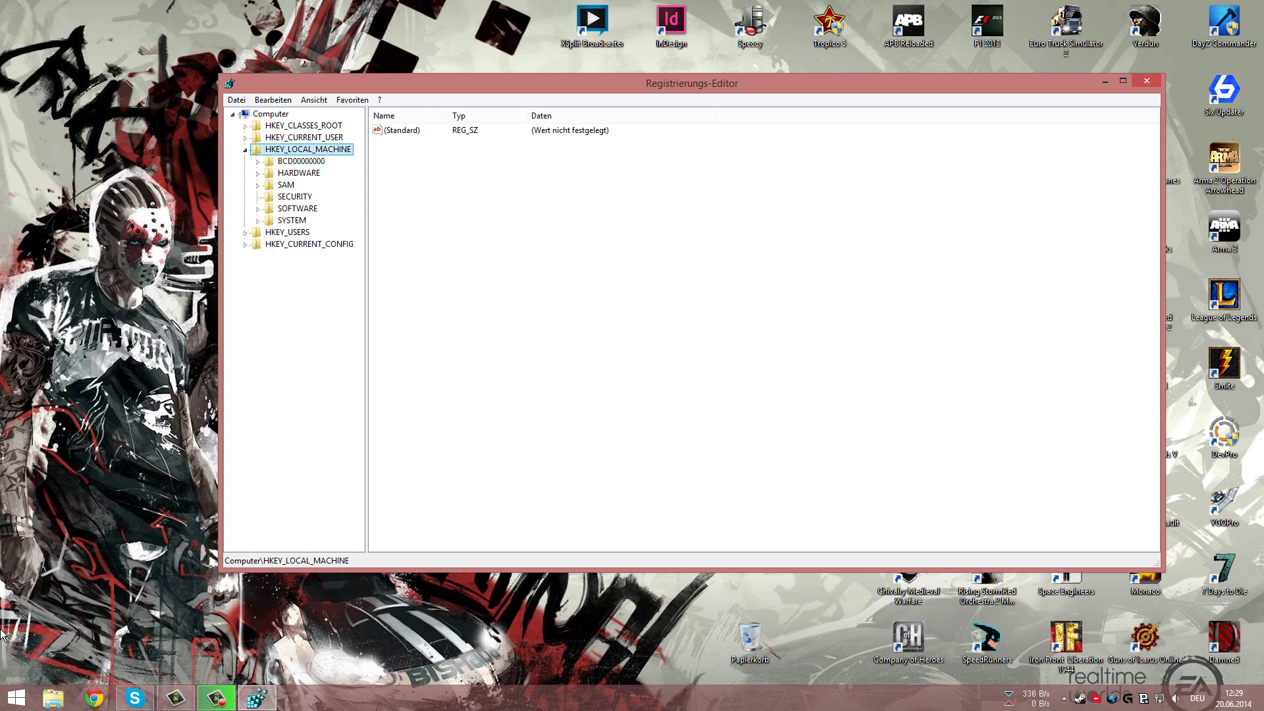
click(258, 208)
scroll(296, 329, down, 5)
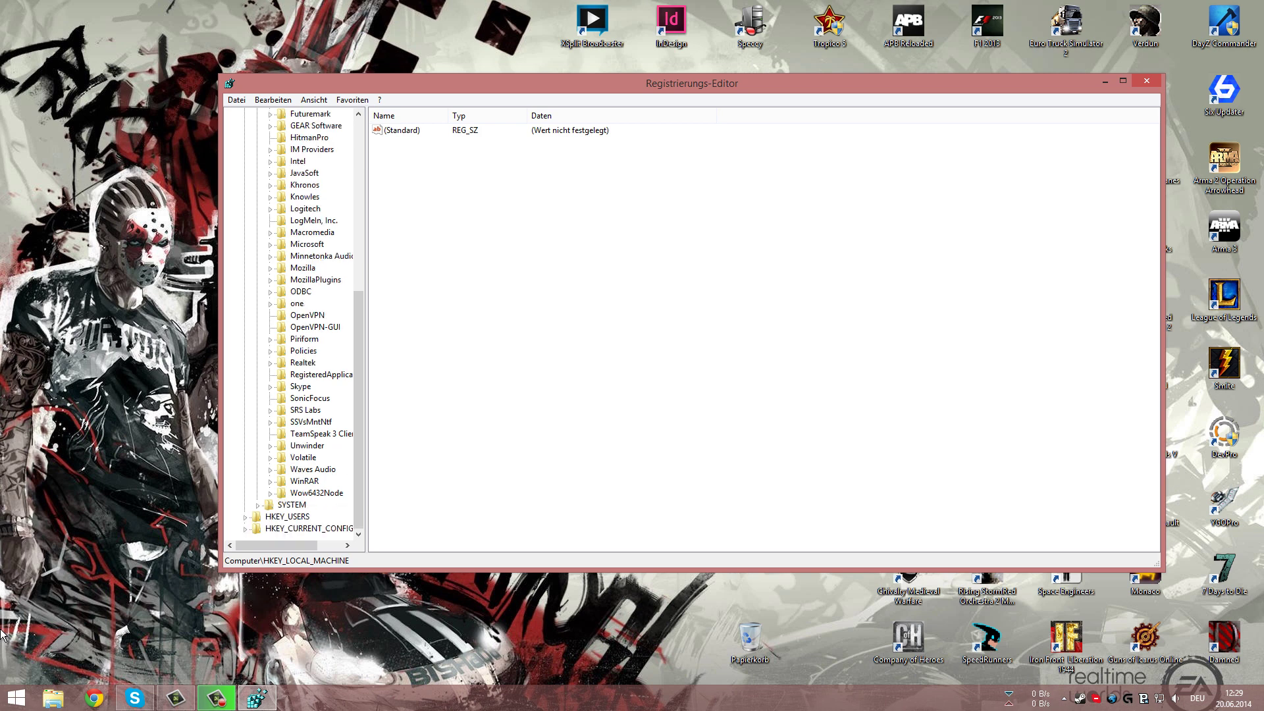
click(270, 493)
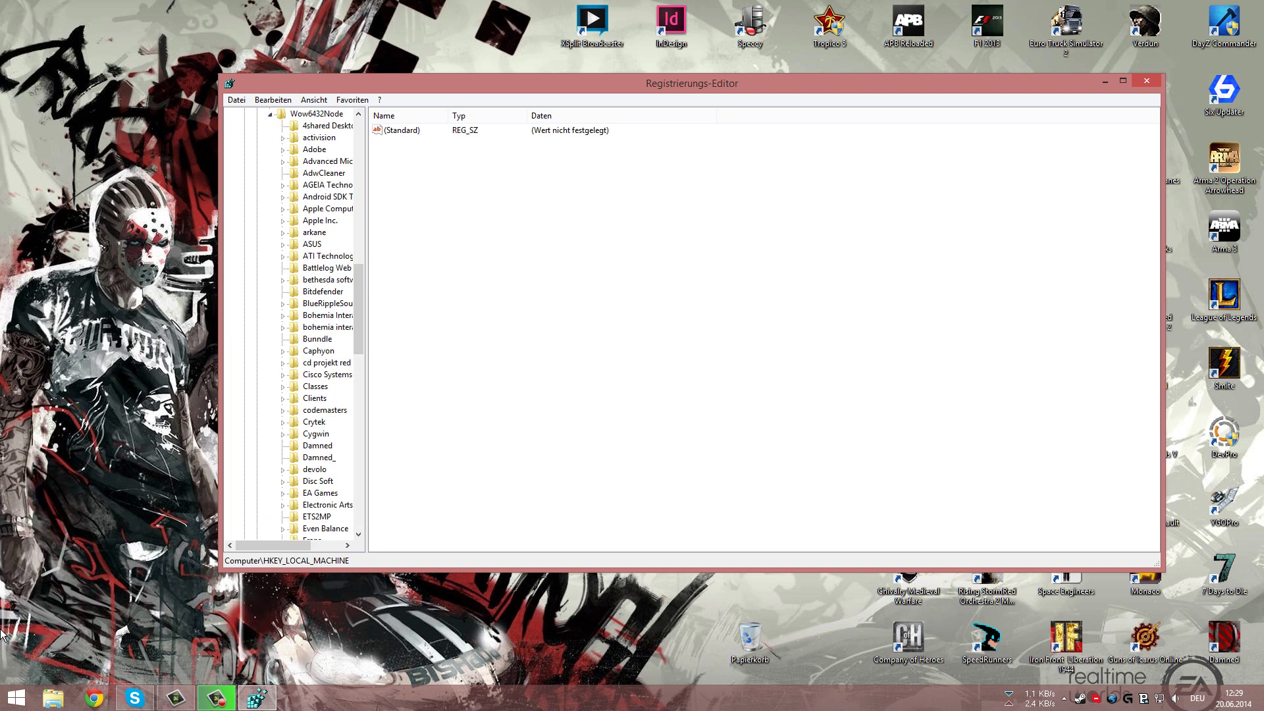
scroll(289, 493, down, 6)
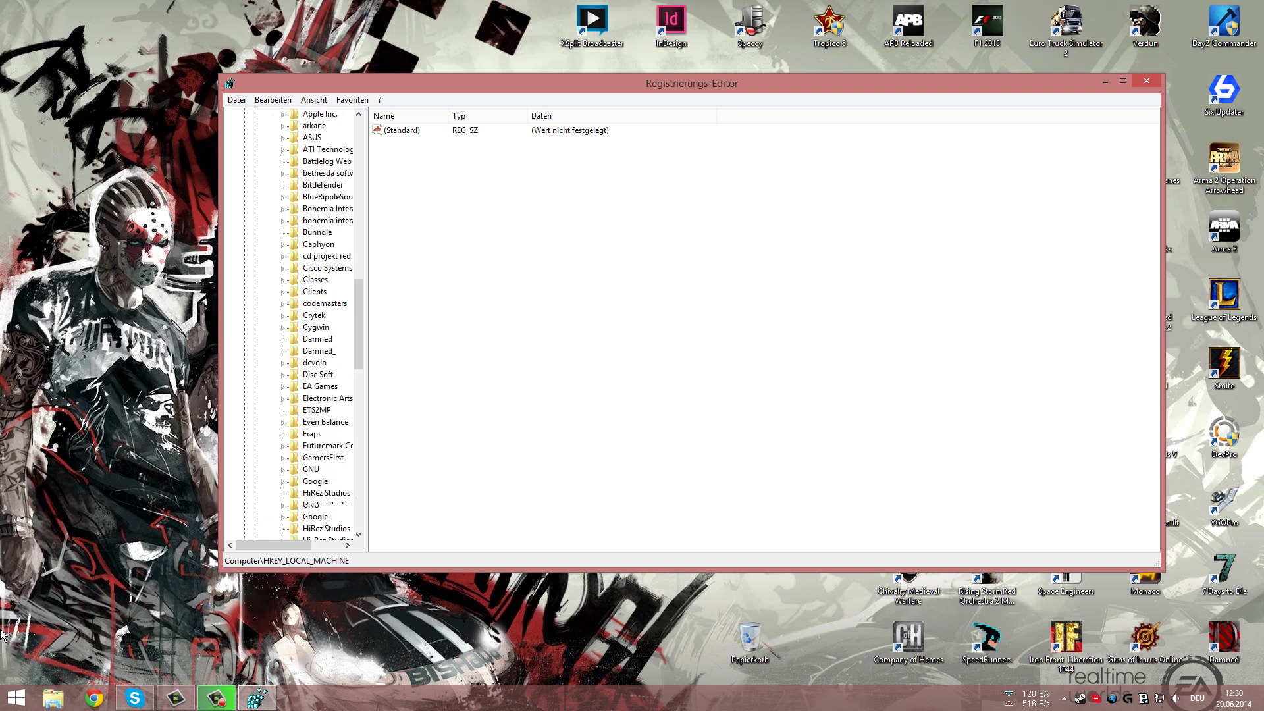
scroll(289, 493, down, 12)
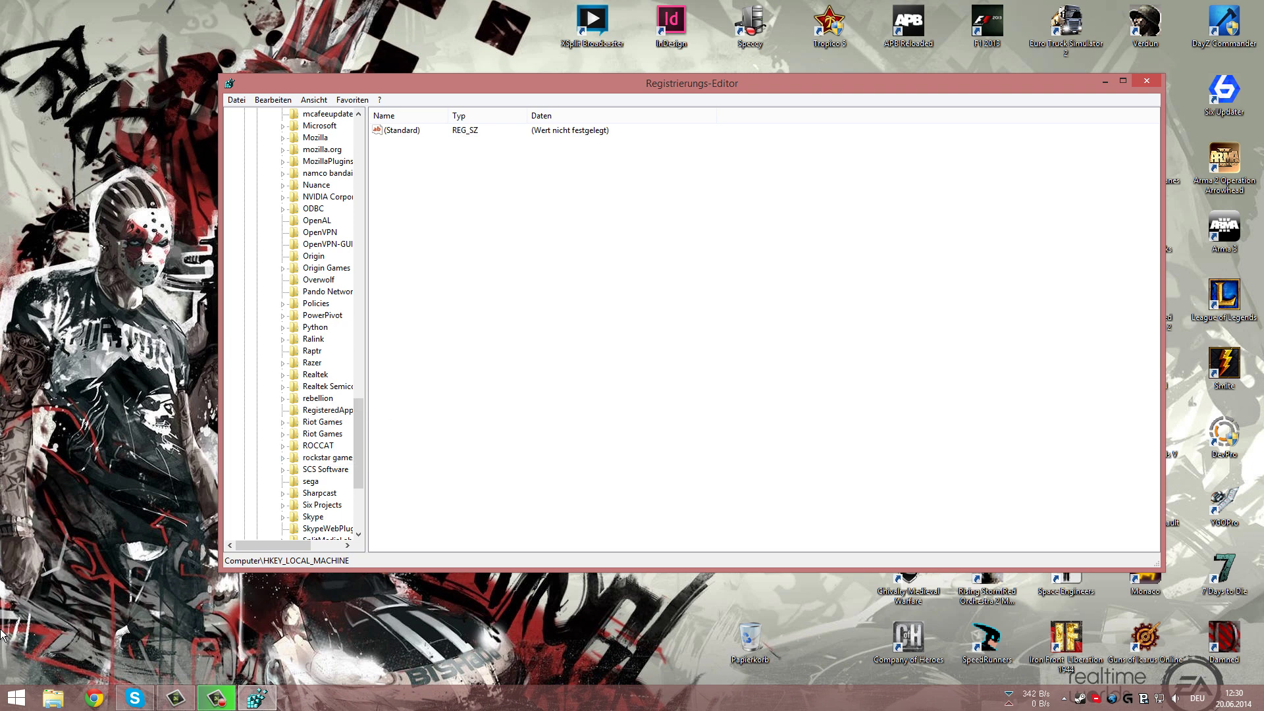
scroll(2, 633, right, 2)
click(260, 457)
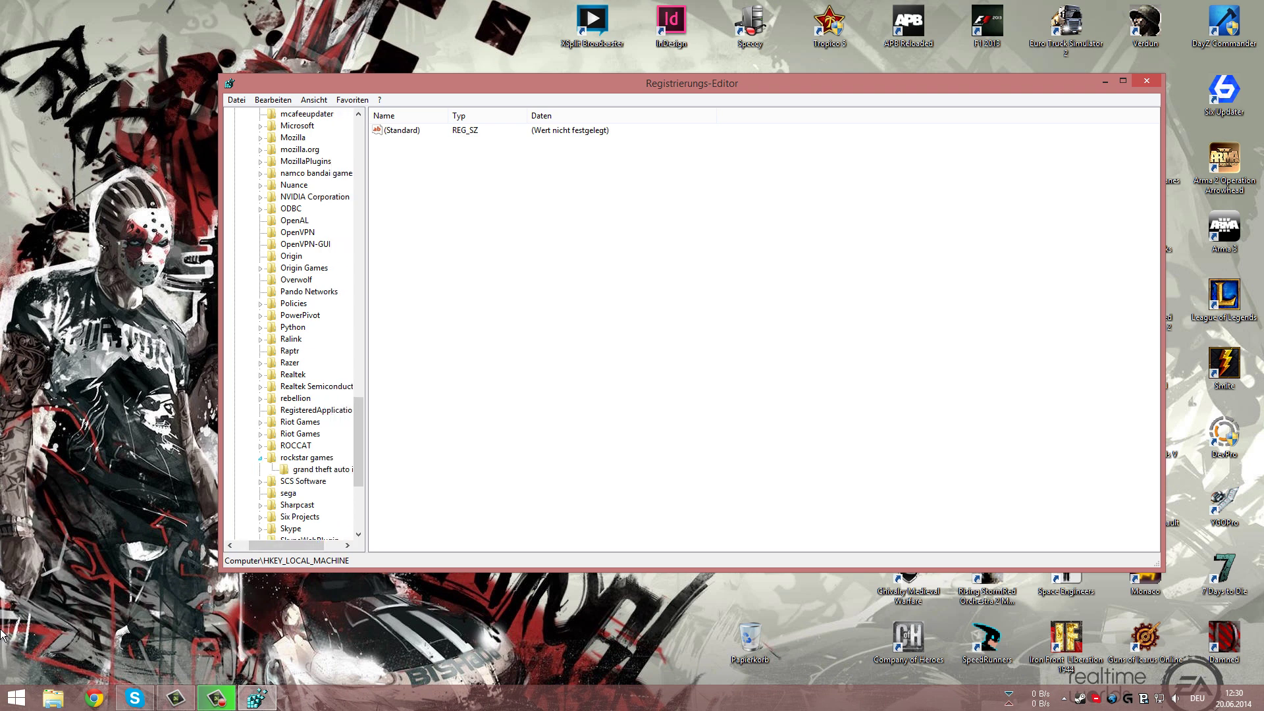
click(307, 457)
Create a new key under HKEY_LOCAL_MACHINE\SOFTWARE\Wow6432Node, keeping its default name
scroll(307, 457, up, 8)
scroll(2, 634, up, 12)
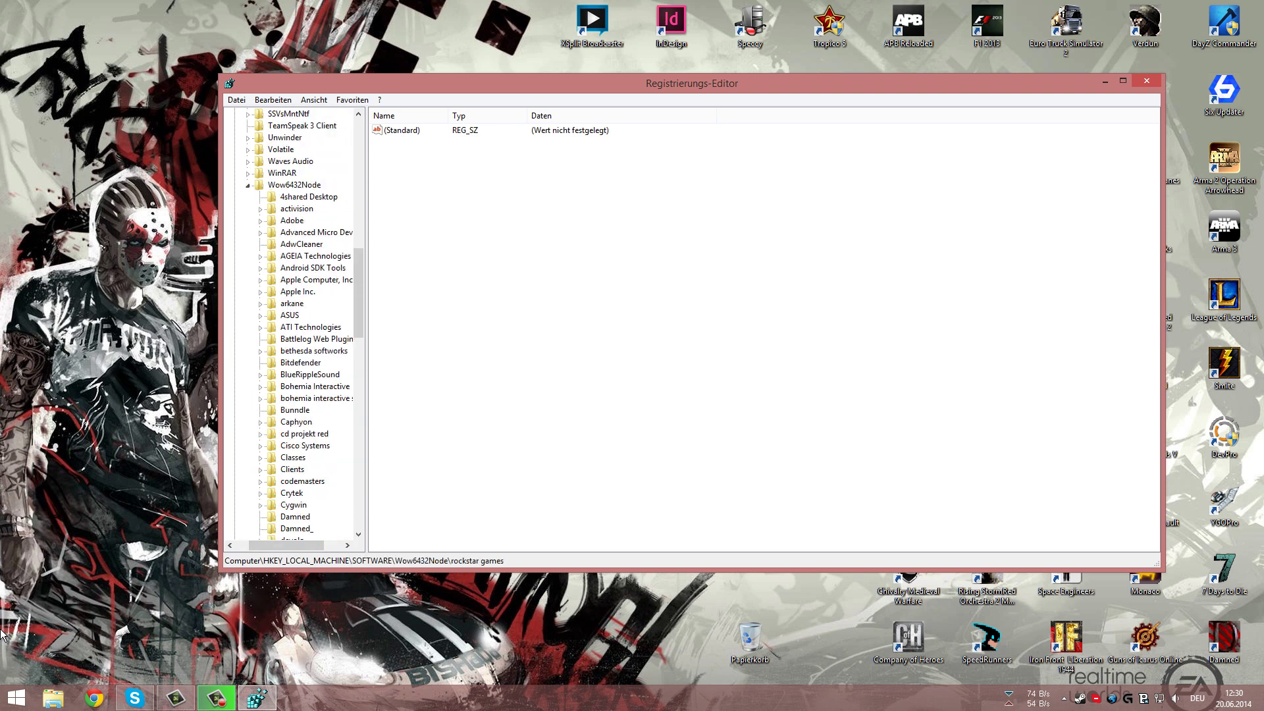
key(Left)
key(shift+F10)
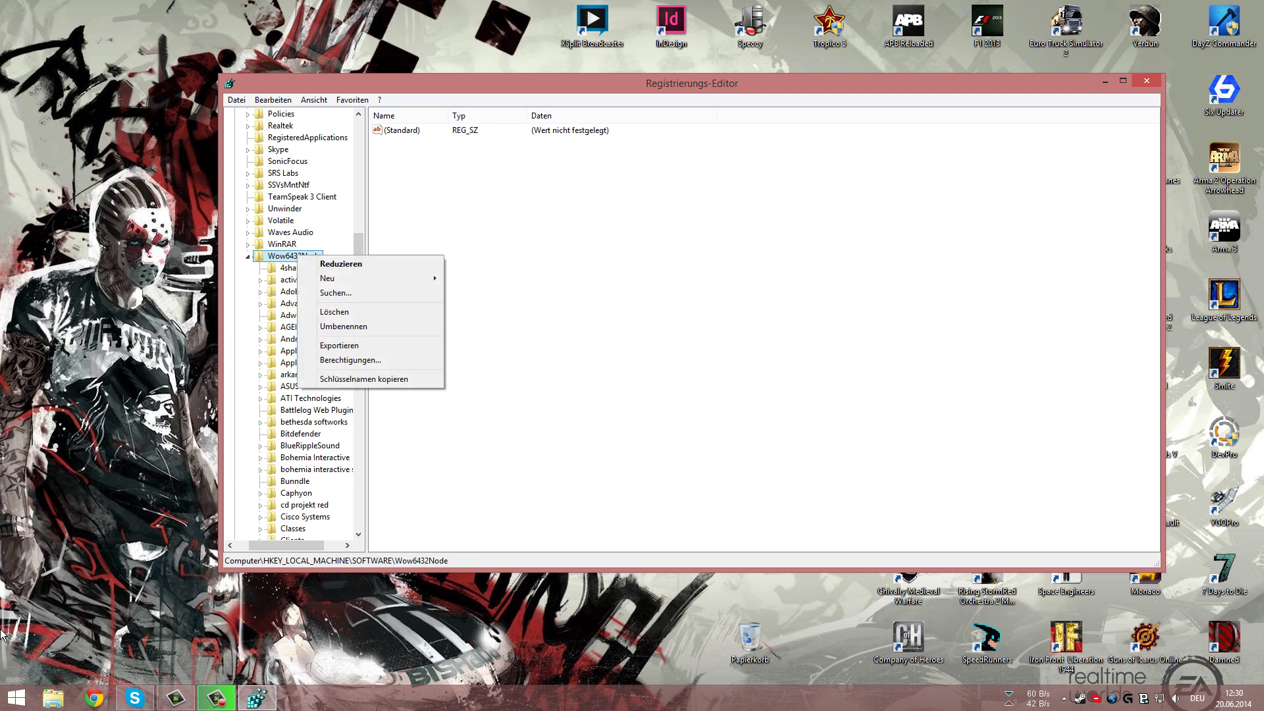
key(Down)
key(Down)
key(Down)
key(Down)
key(Down)
key(Down)
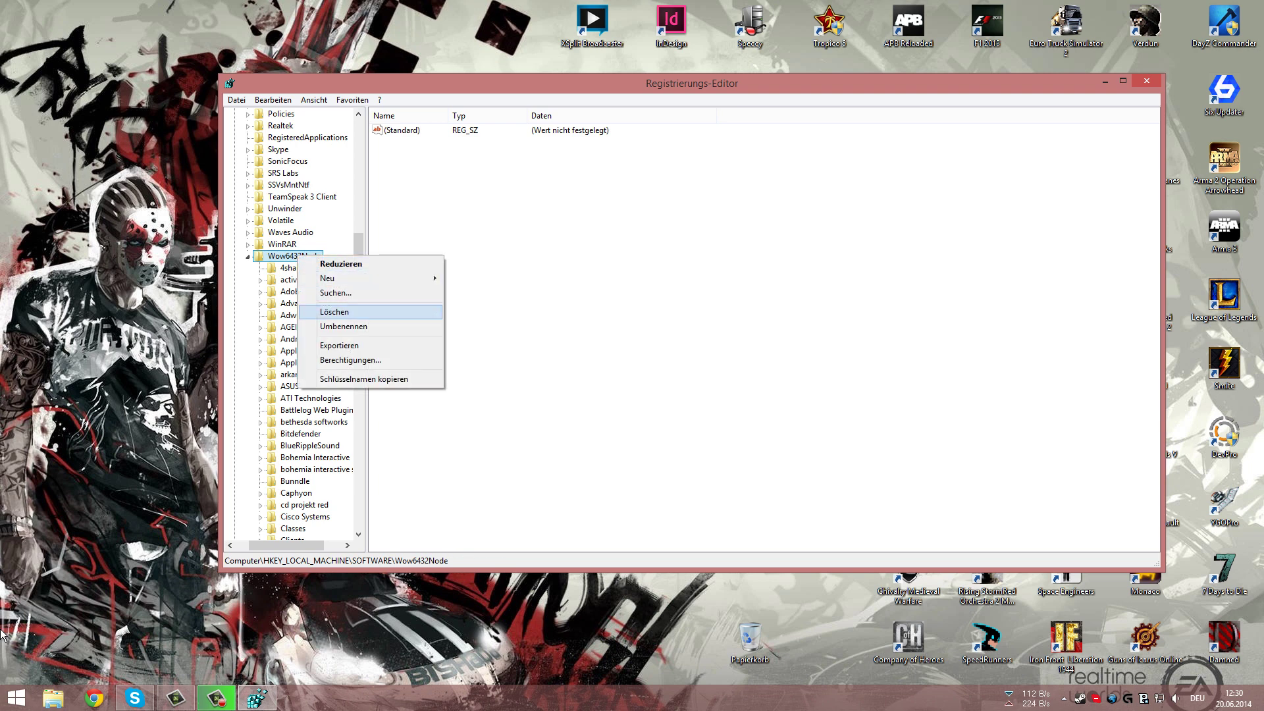
key(Down)
key(Up)
key(Up)
key(Up)
key(Up)
key(Up)
key(Up)
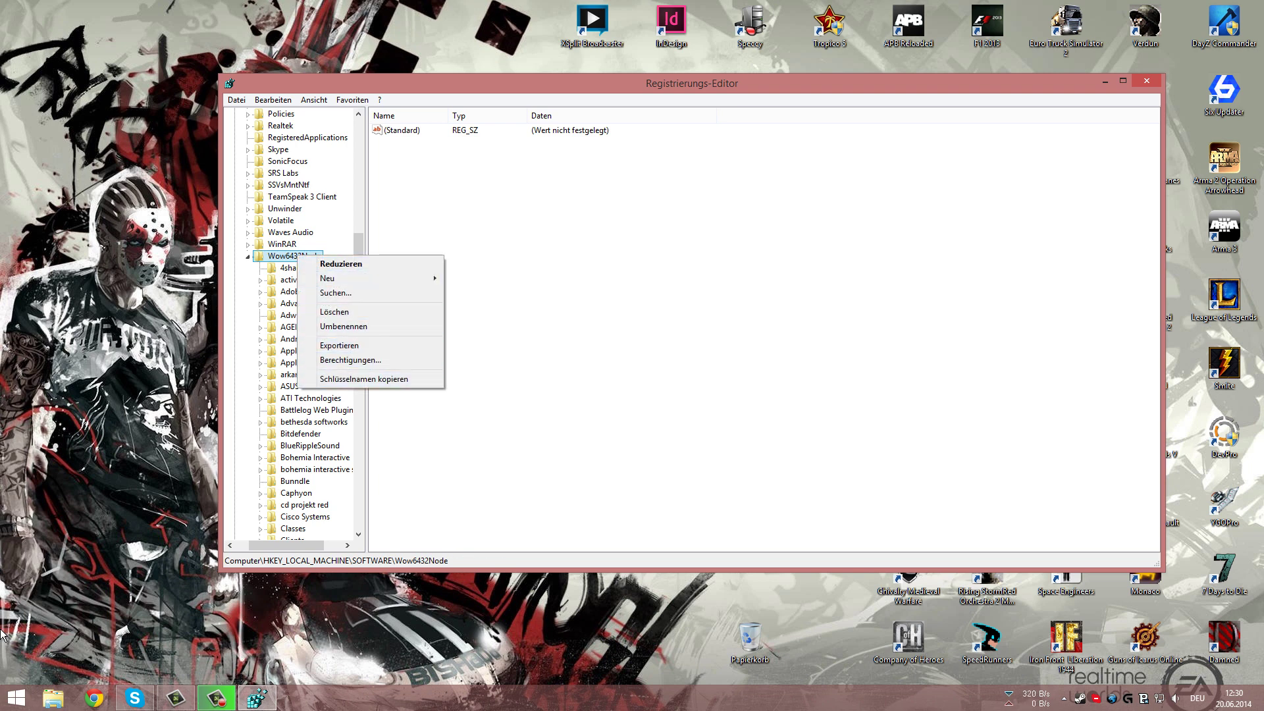
key(Right)
key(Down)
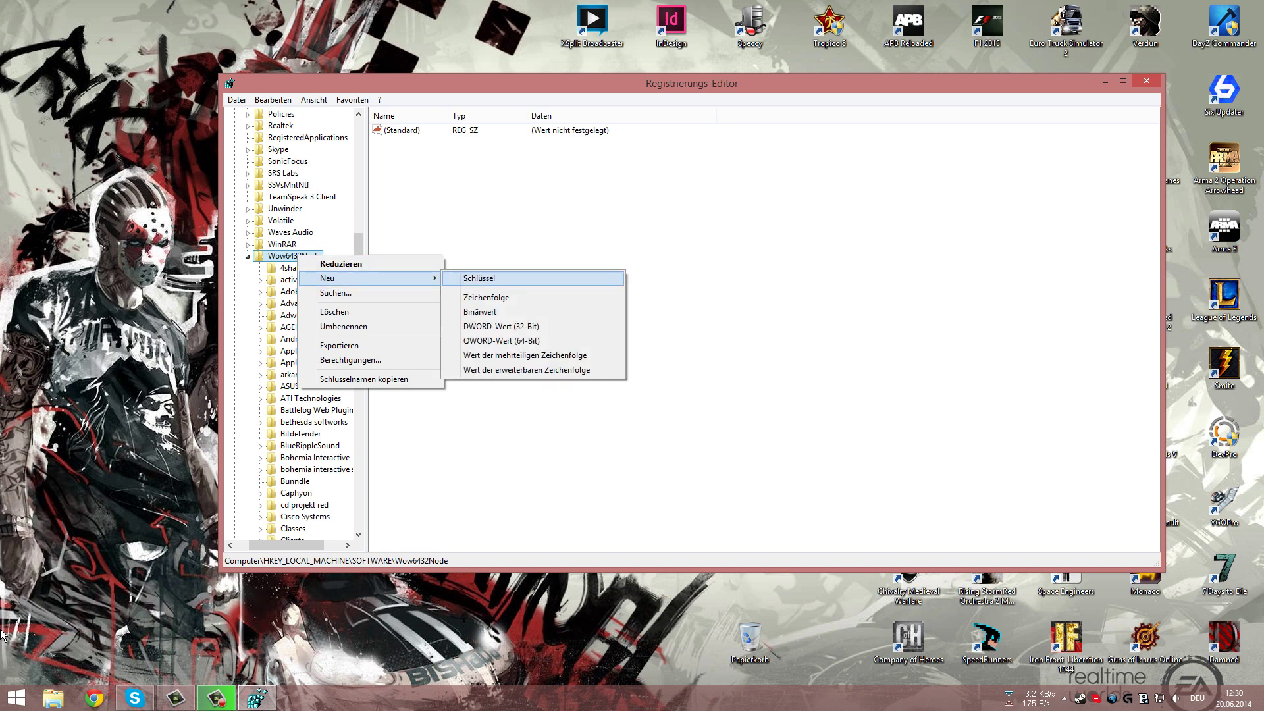
key(Return)
key(Return)
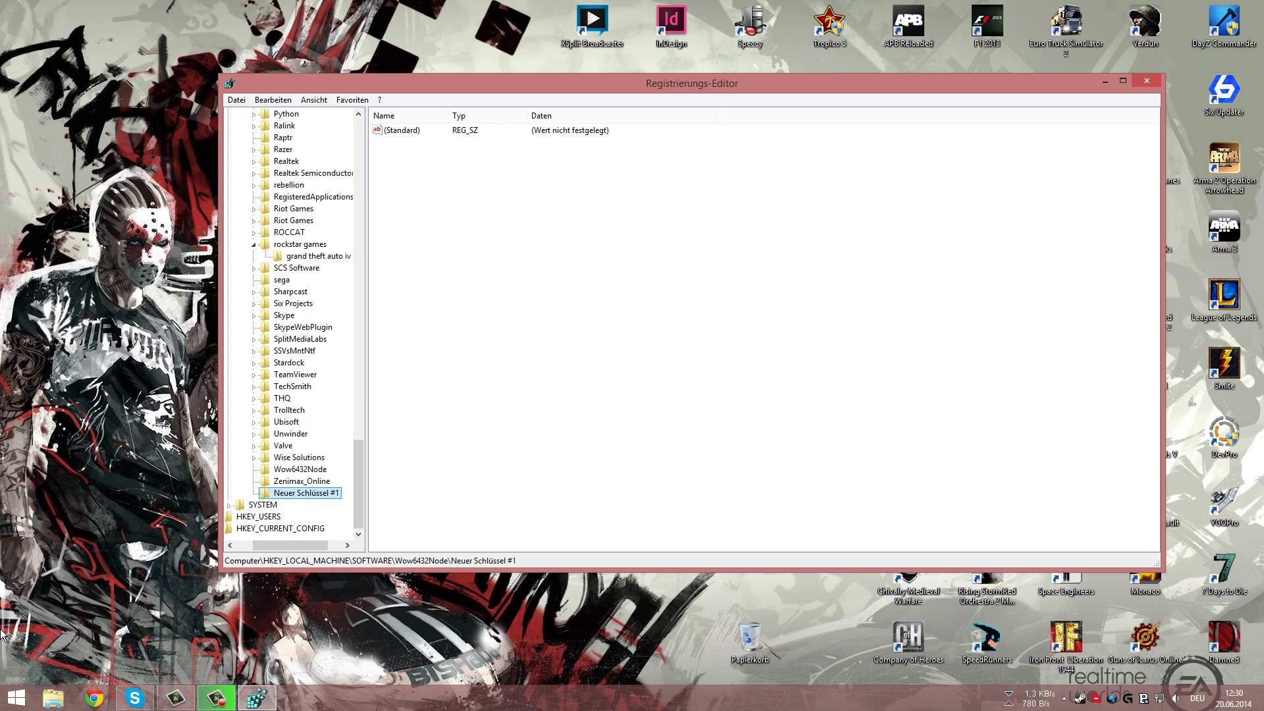
Try to rename the new key under Wow6432Node to "rockstar games"
key(shift+F10)
key(Down)
key(Right)
key(Left)
key(Down)
key(Down)
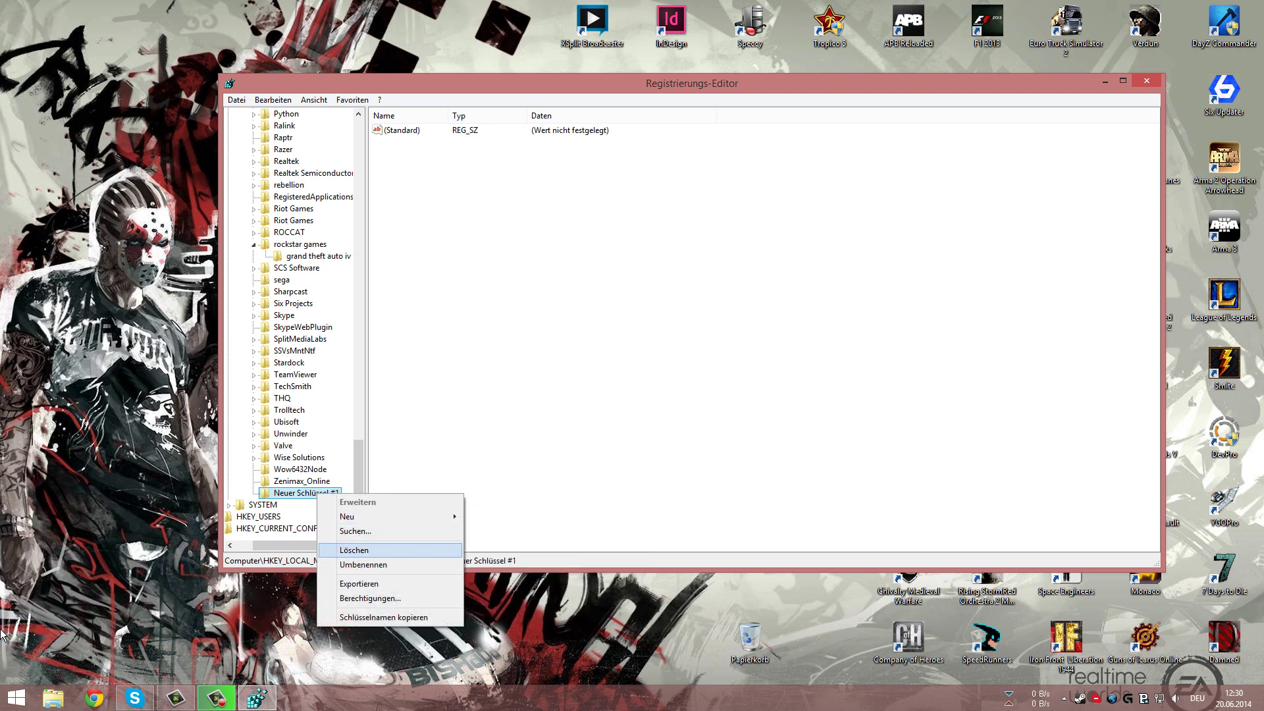
key(Down)
key(Return)
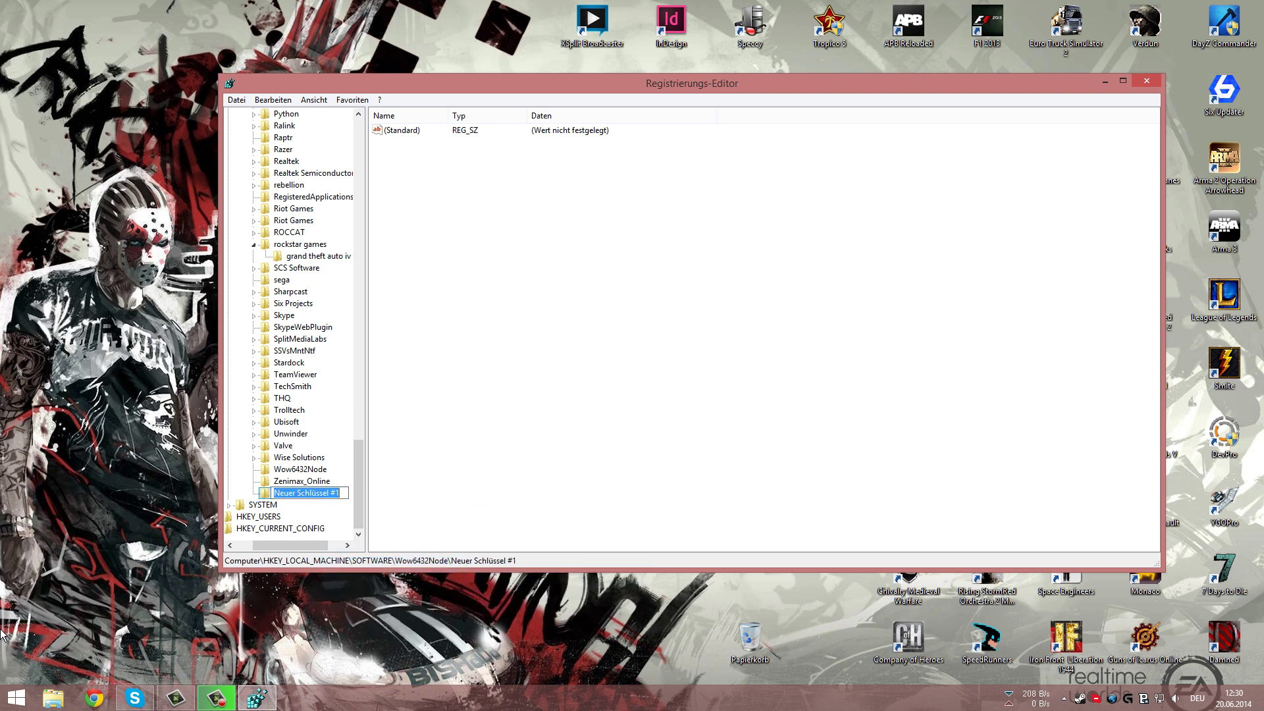
text(rockstar games)
key(ctrl+shift+Left)
key(ctrl+shift+Left)
key(Return)
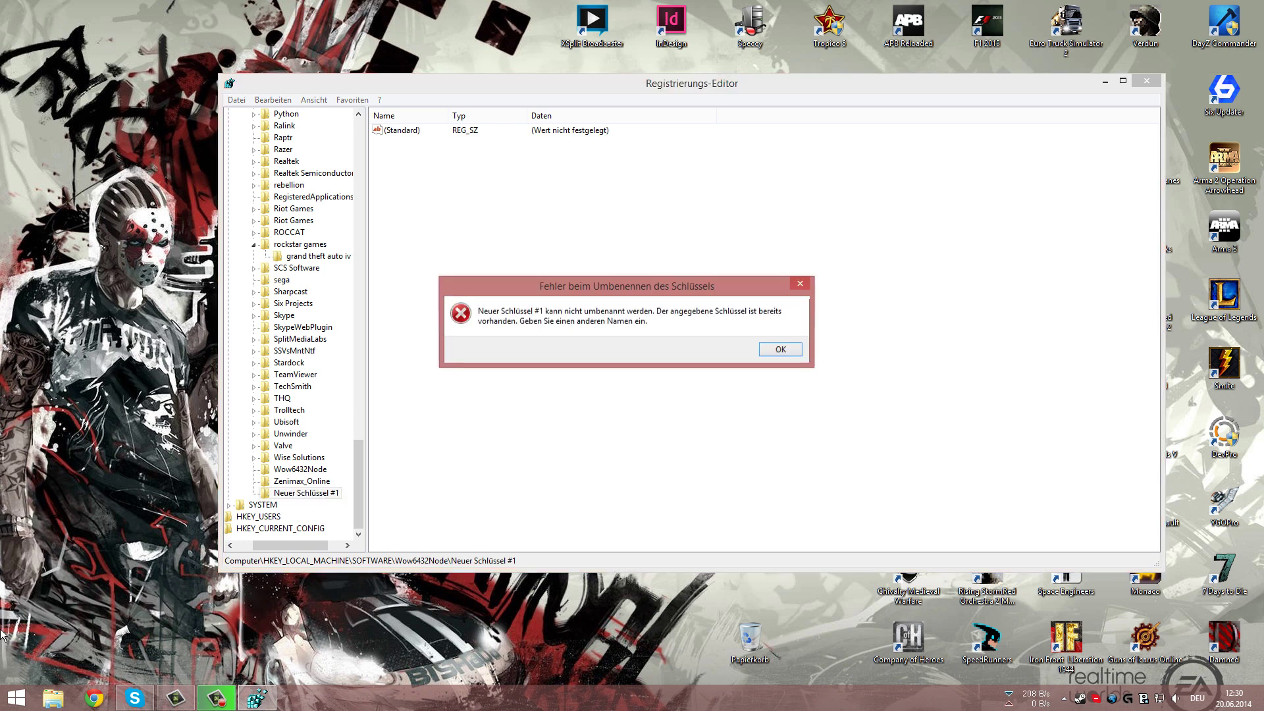
key(Return)
Delete the newly created default-named key from Wow6432Node
key(Menu)
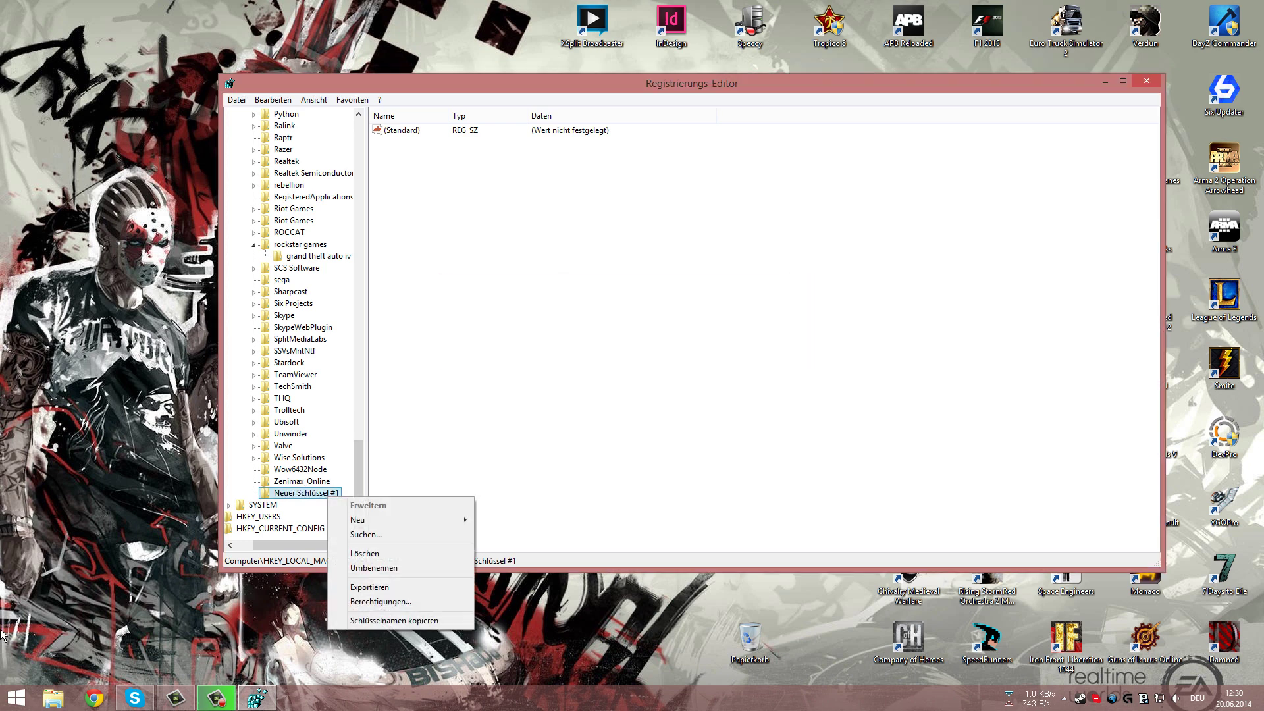
key(Escape)
key(Menu)
key(Down)
key(Down)
key(Down)
key(Down)
key(Down)
key(Up)
key(Up)
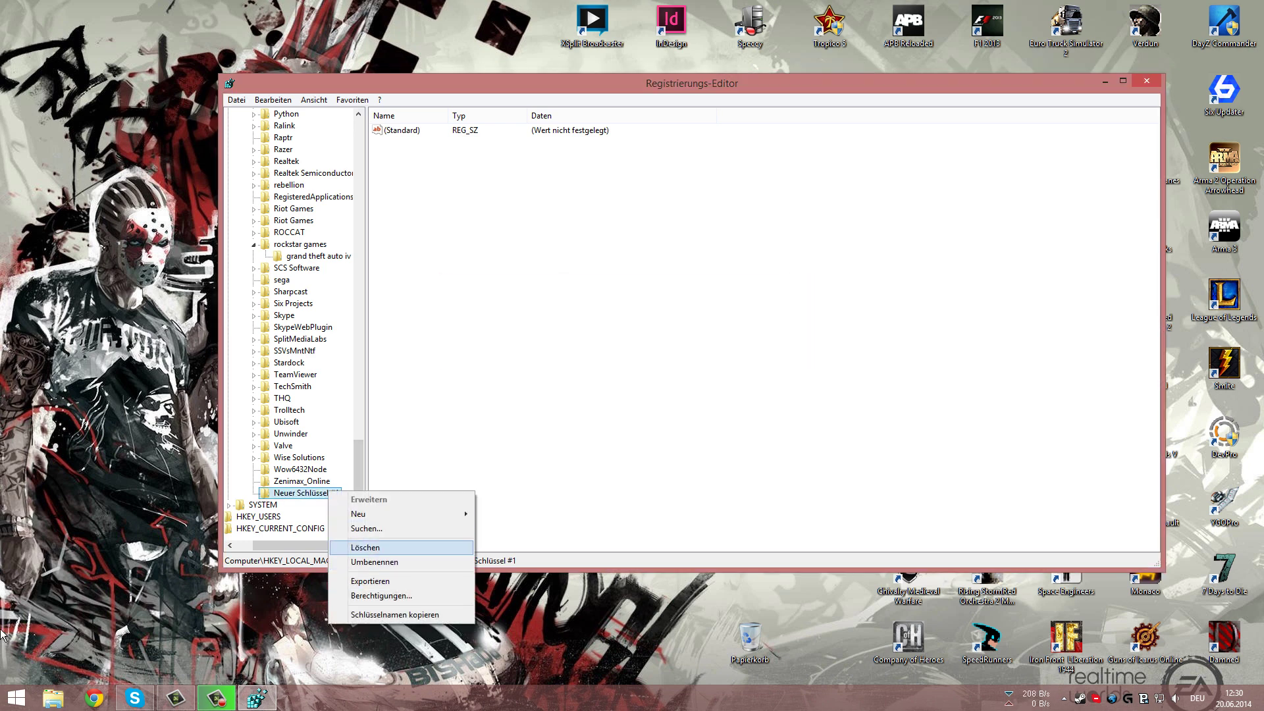
key(Return)
key(Return)
Find the rockstar games key under Wow6432Node, view its grand theft auto iv subkey, and reselect the parent key
right_click(751, 642)
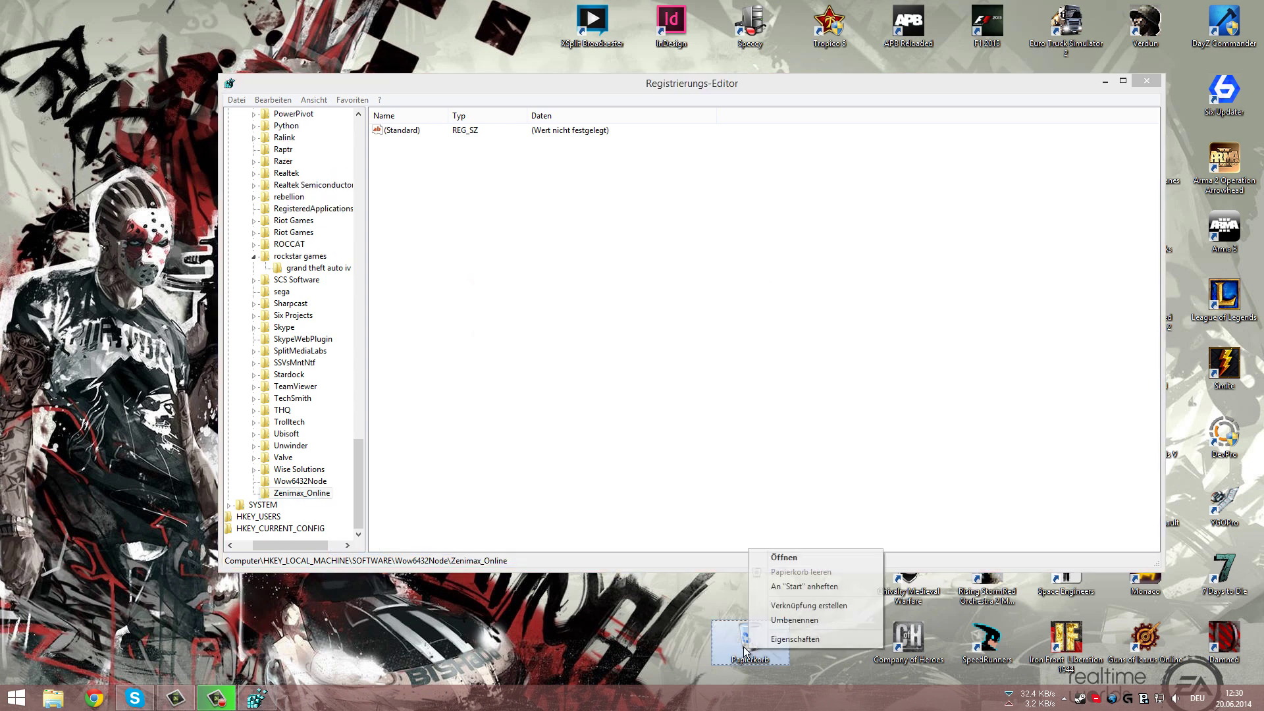
click(591, 417)
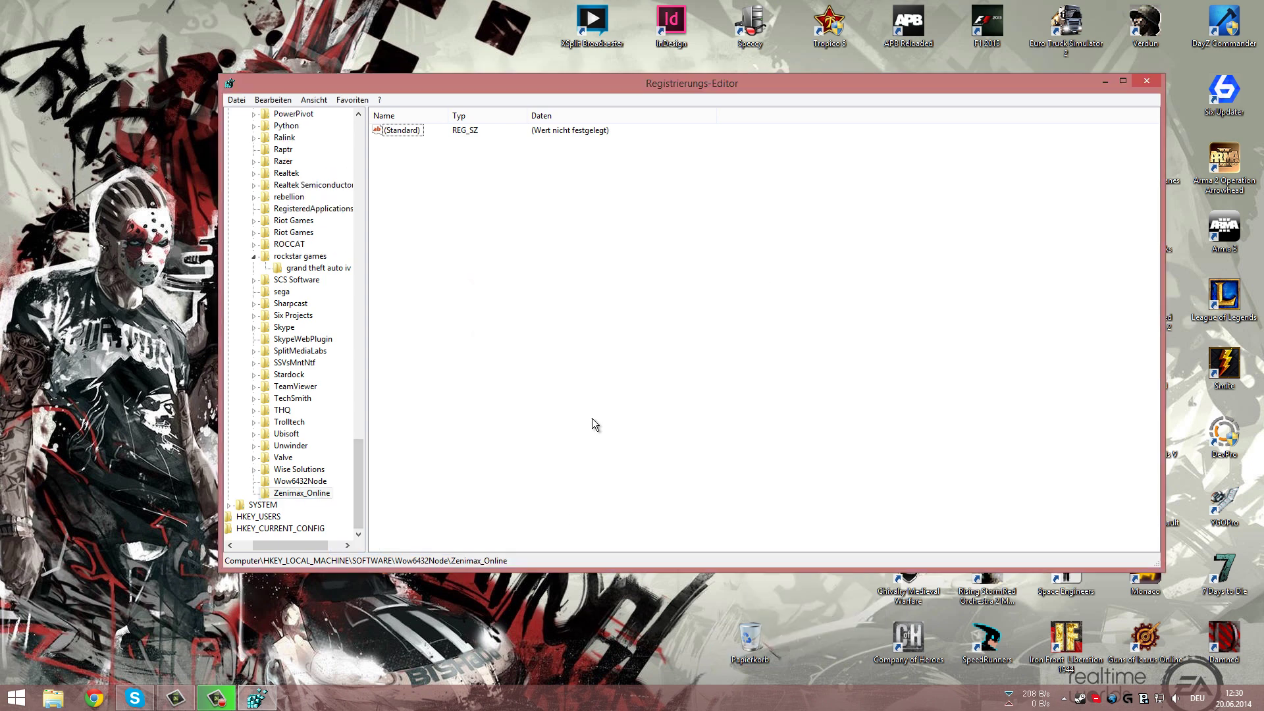
text(rockstar games)
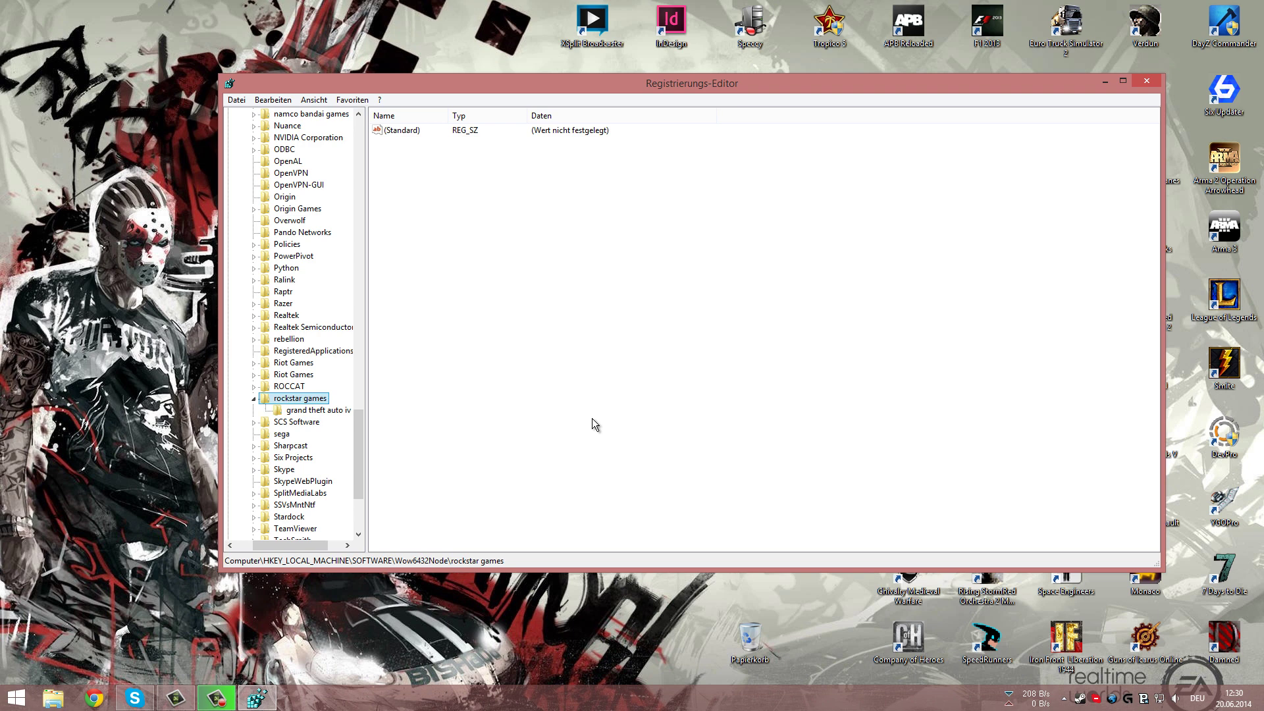
key(Down)
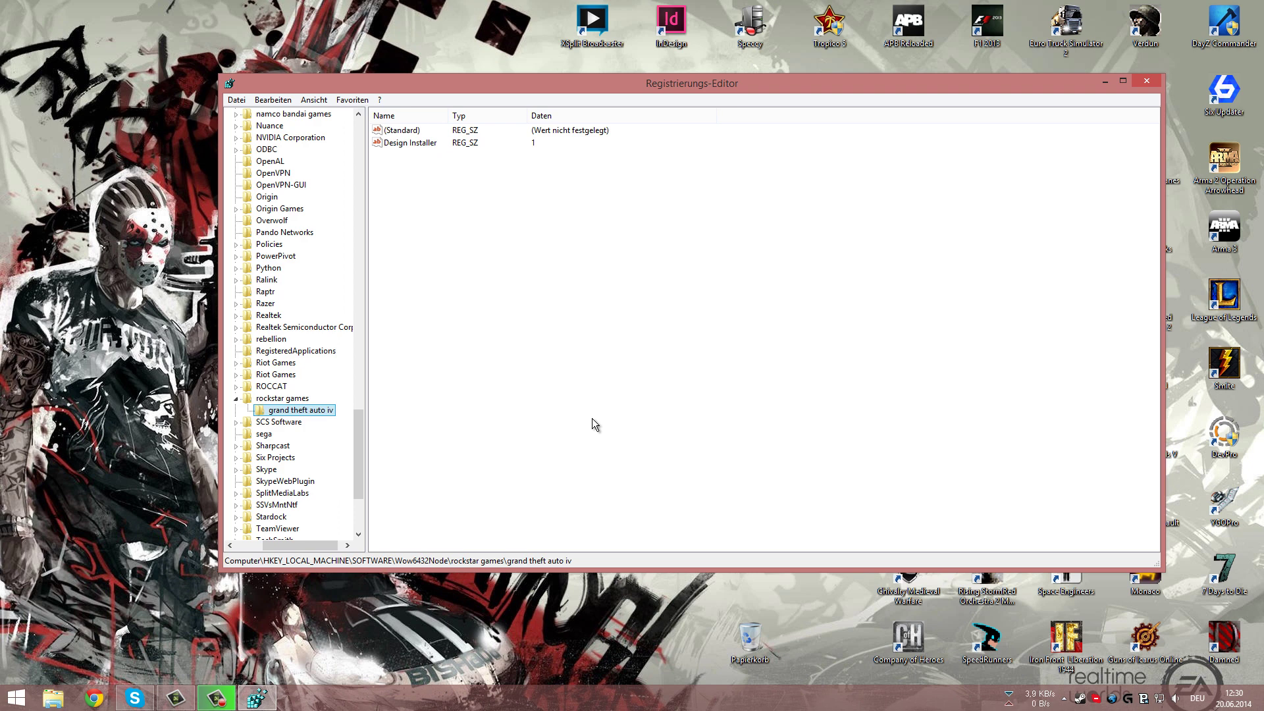
key(Up)
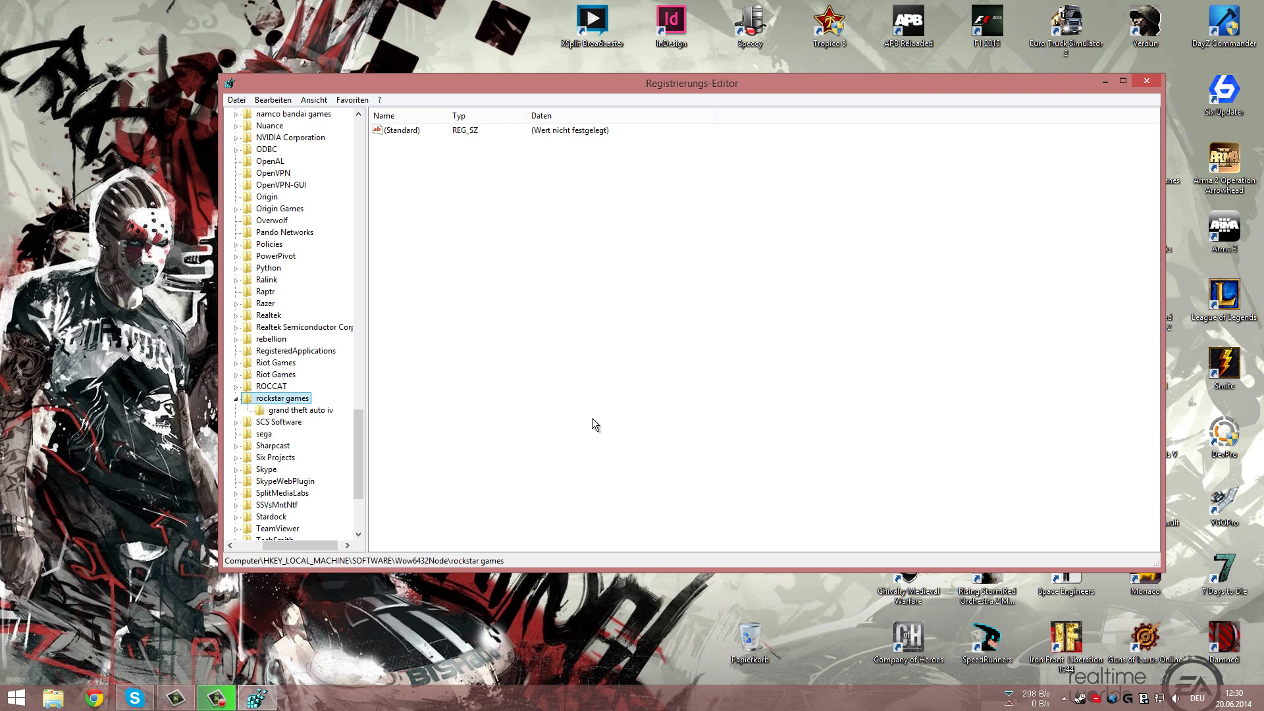
Create a subkey named EFLC under the rockstar games key
key(shift+F10)
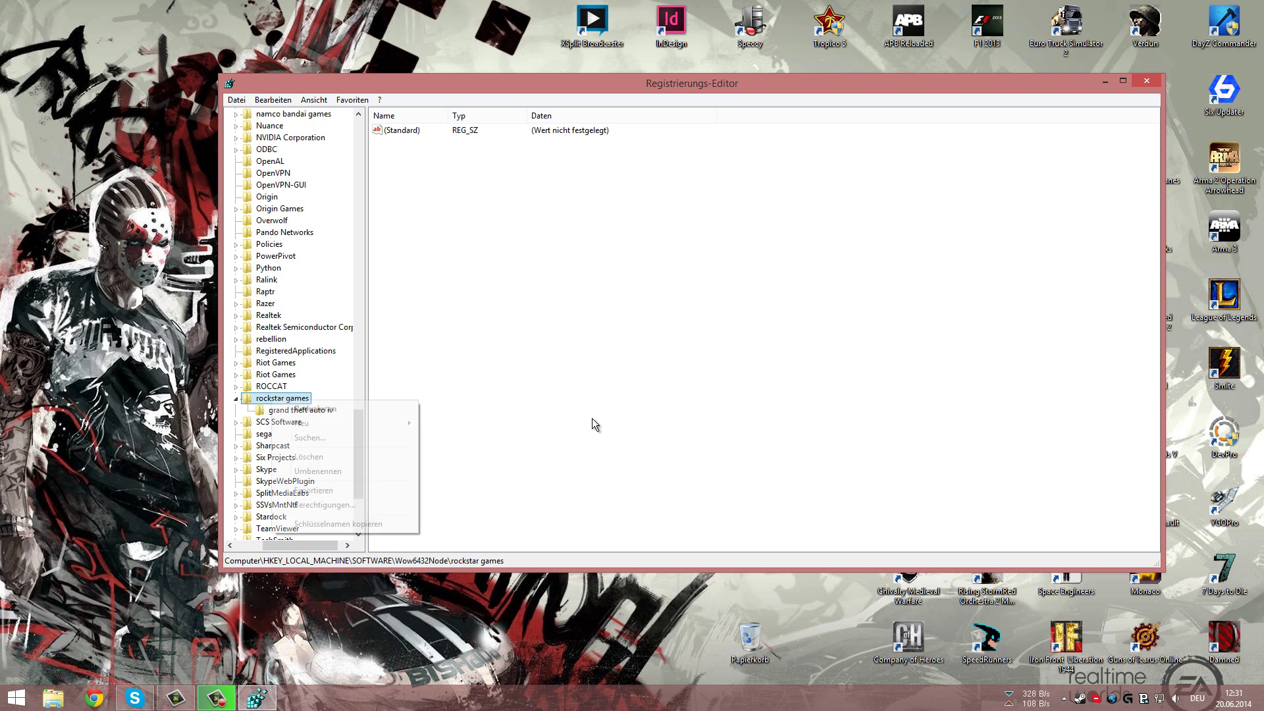
key(Down)
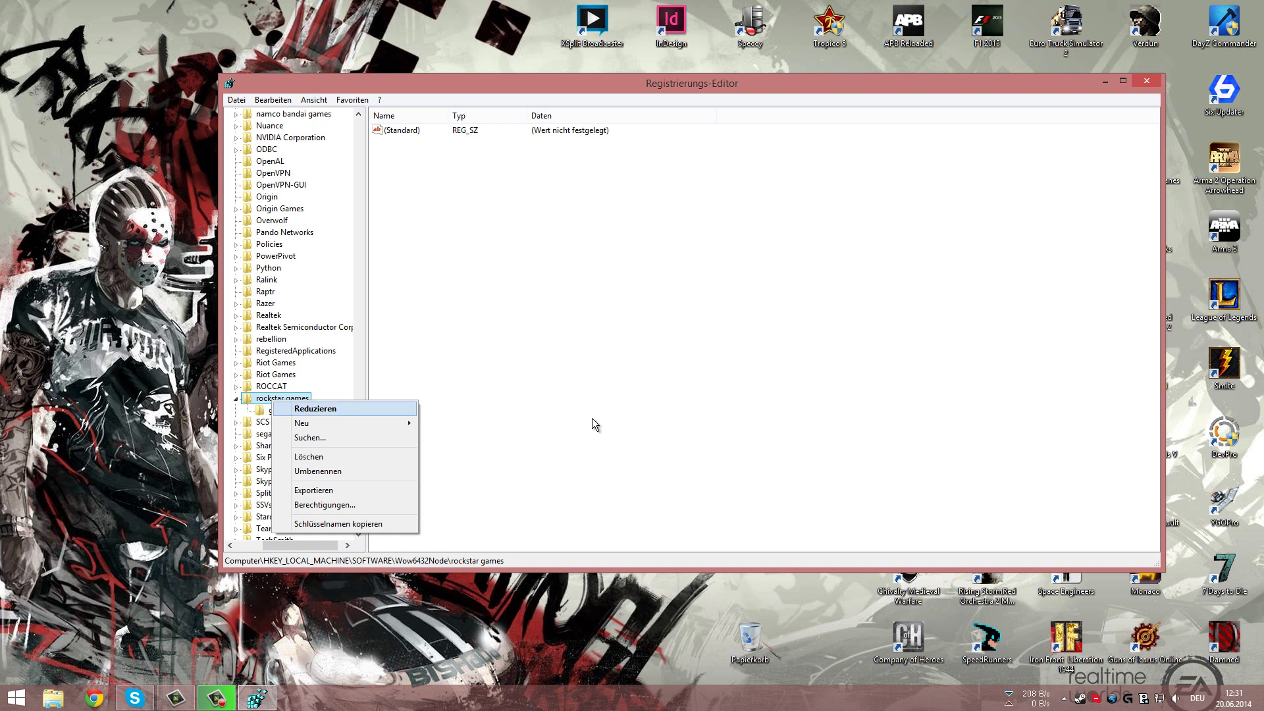
key(Down)
key(Right)
key(Return)
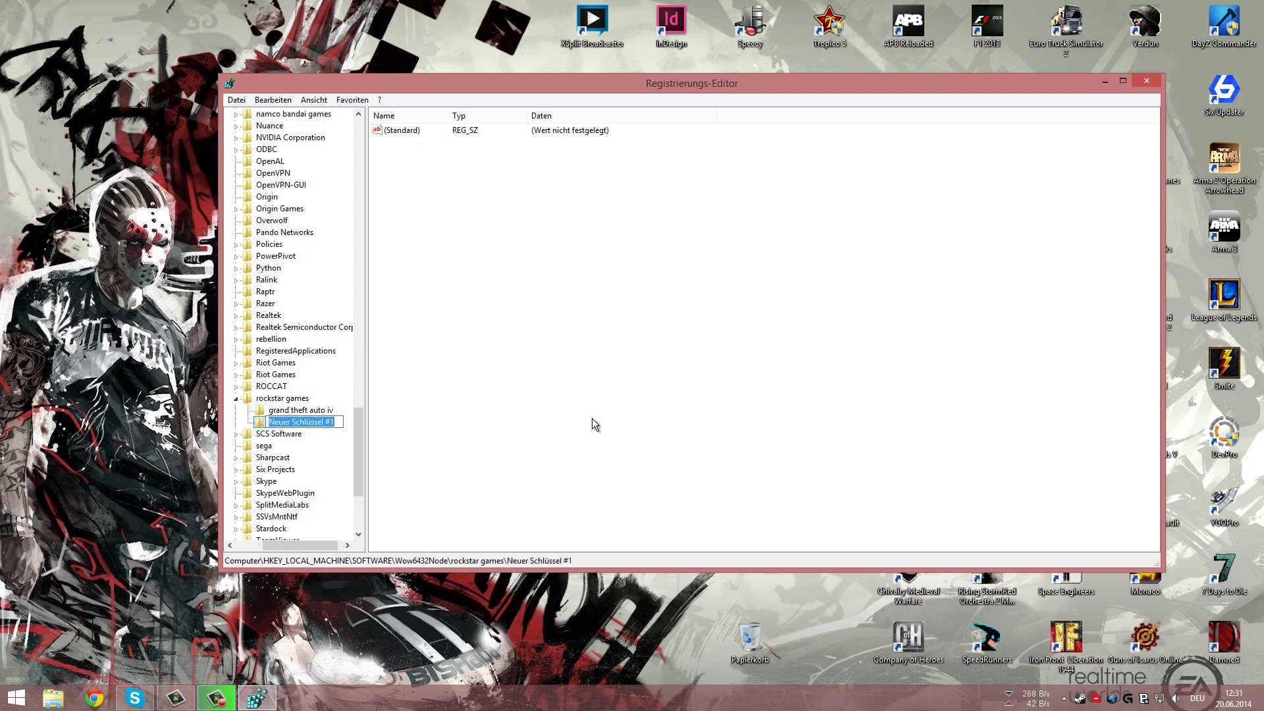
text(EFLC)
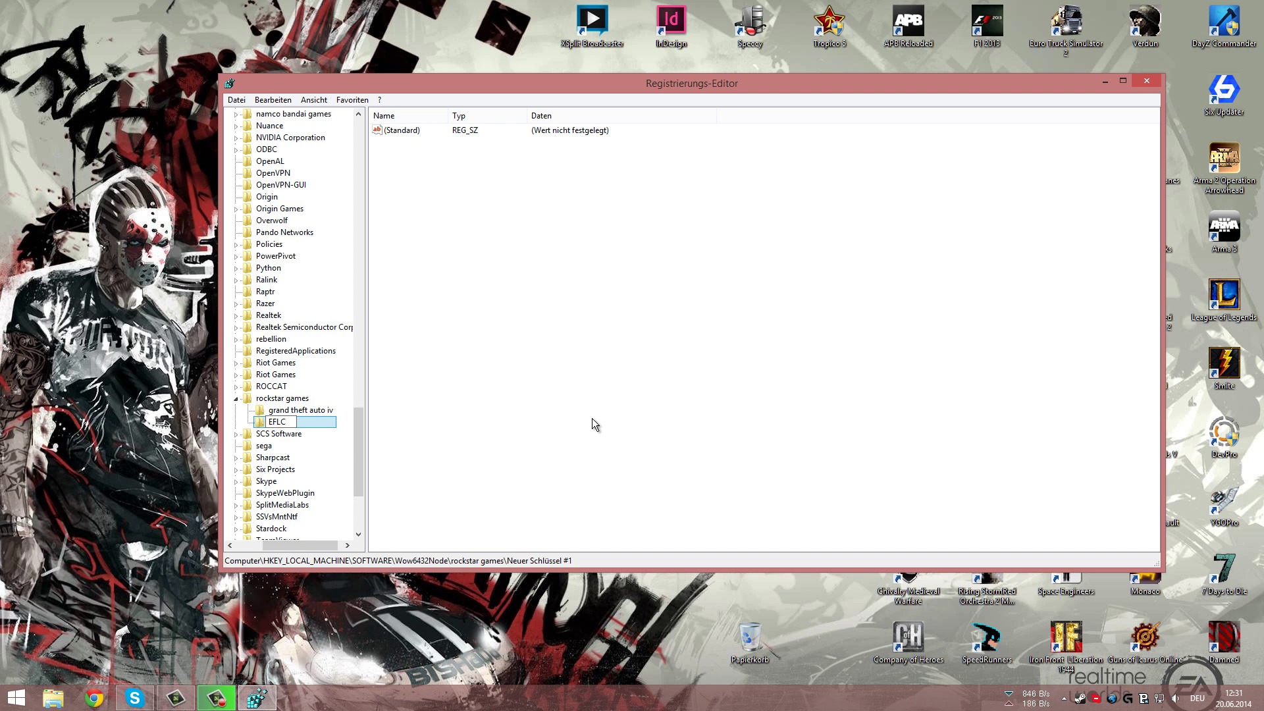
key(Return)
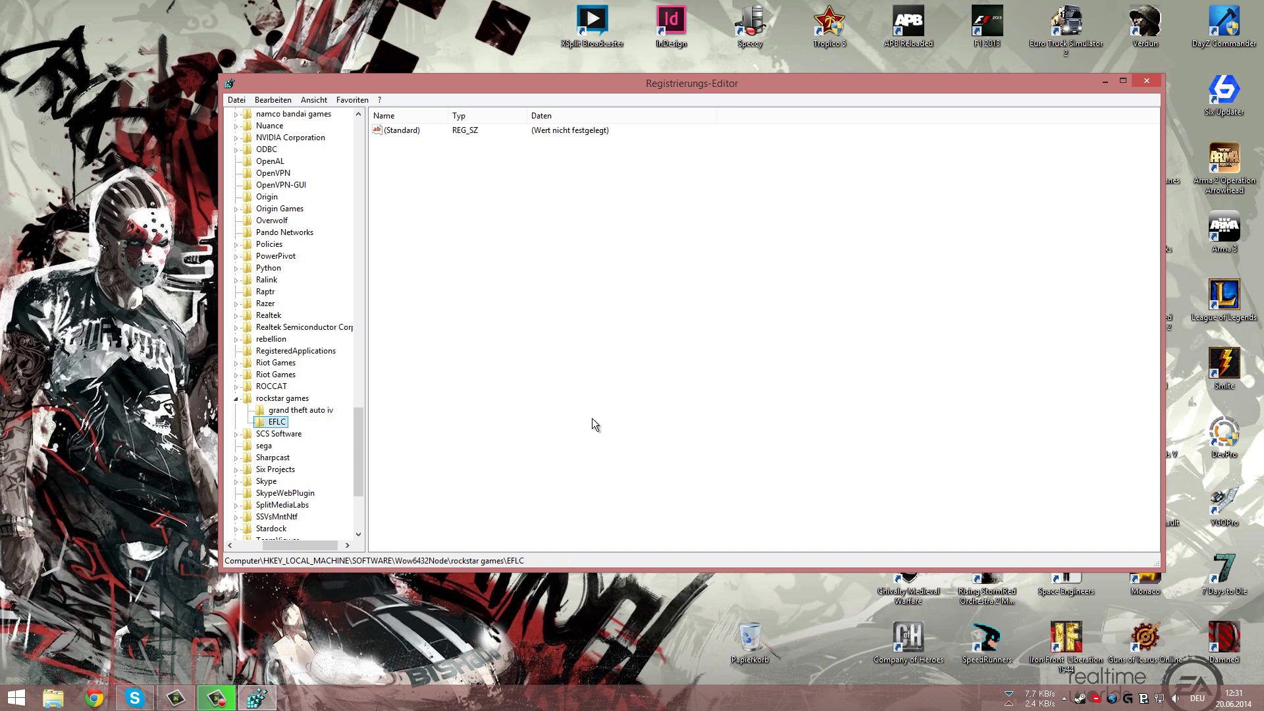
Add a string value named InstallFolder to the EFLC key and open it for editing
key(Up)
key(Down)
key(Tab)
key(shift+F10)
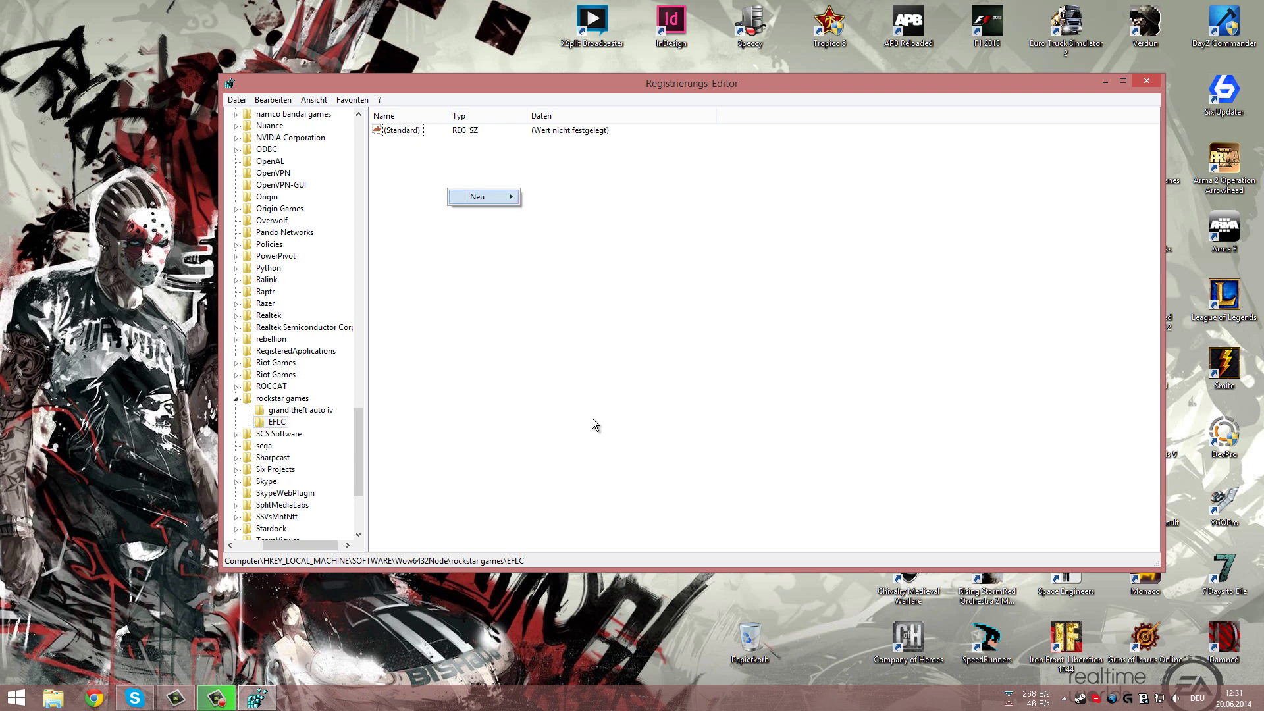
key(Right)
key(Down)
key(Return)
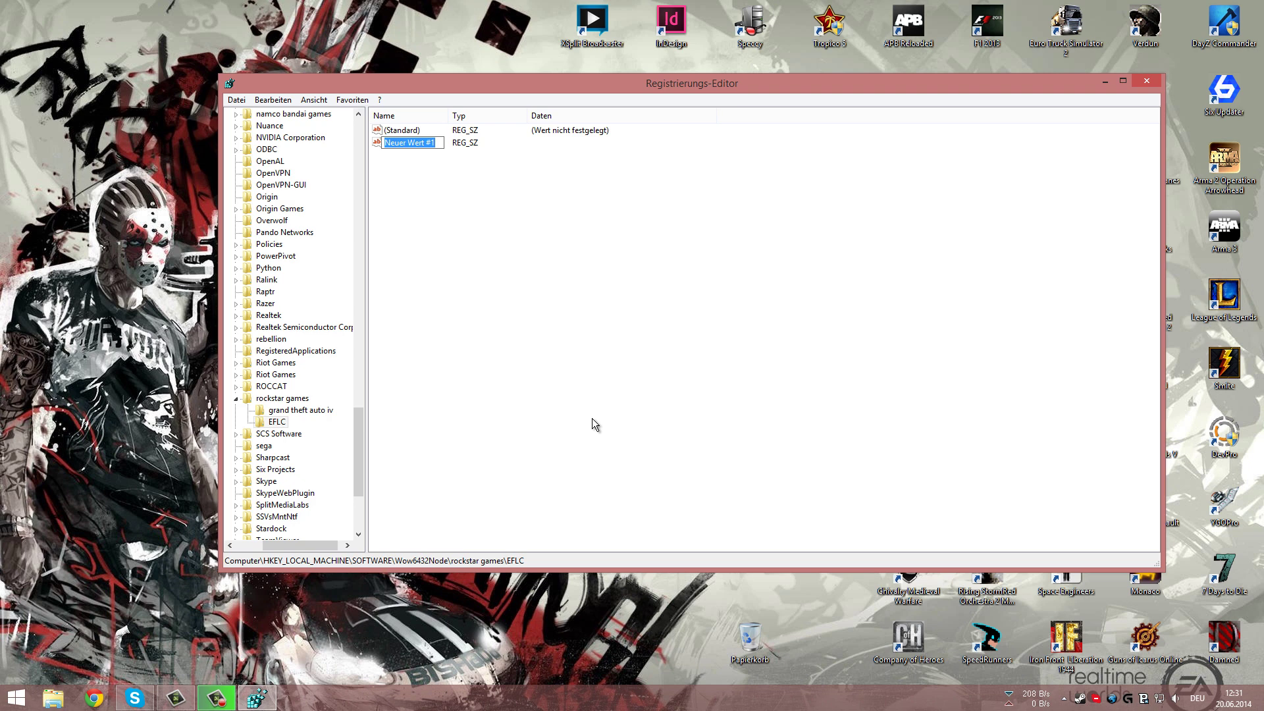
text(InstallFolder)
key(Return)
key(Return)
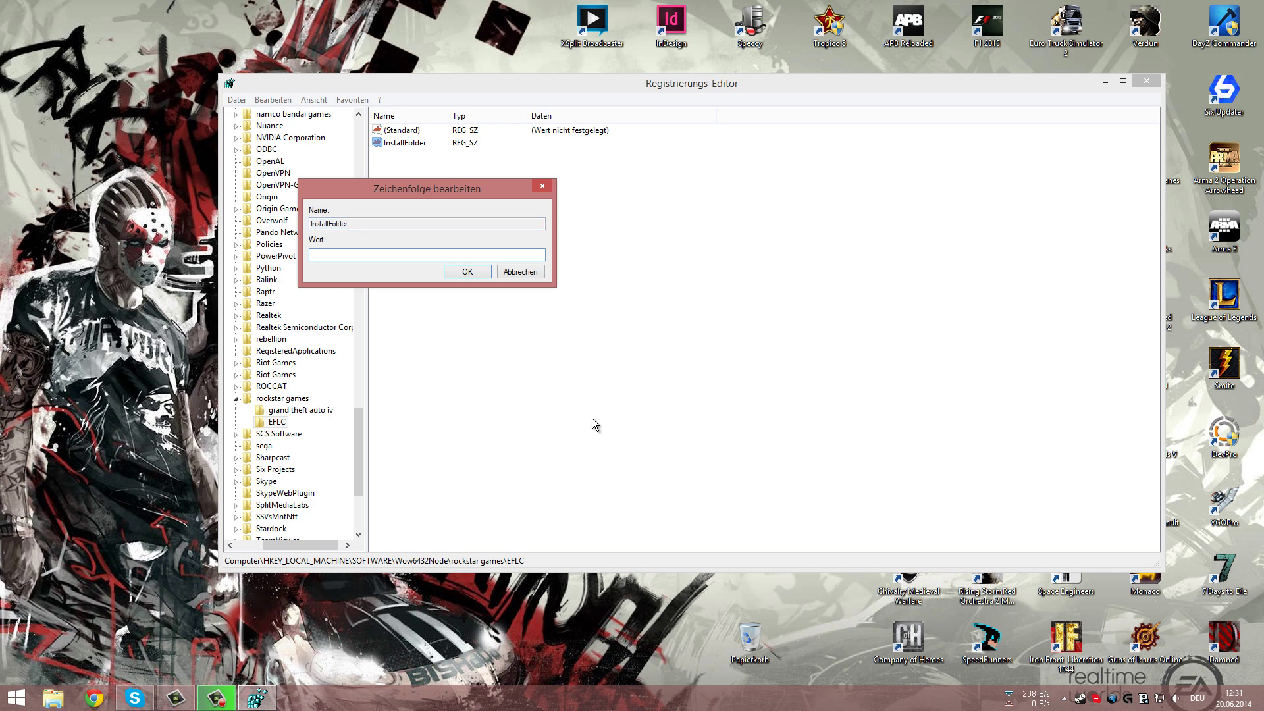
Switch to File Explorer and open the folder Programme (x86)\SteamLibrary\SteamApps\common on drive D
key(super+d)
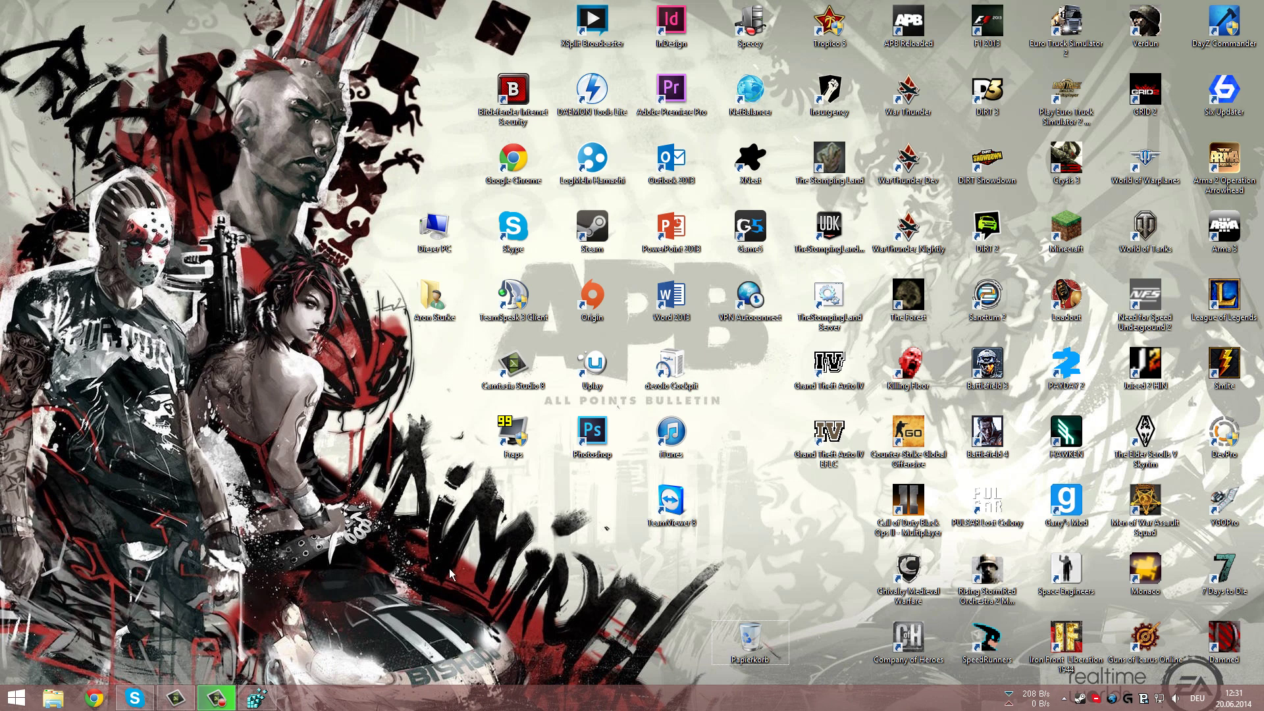
click(54, 700)
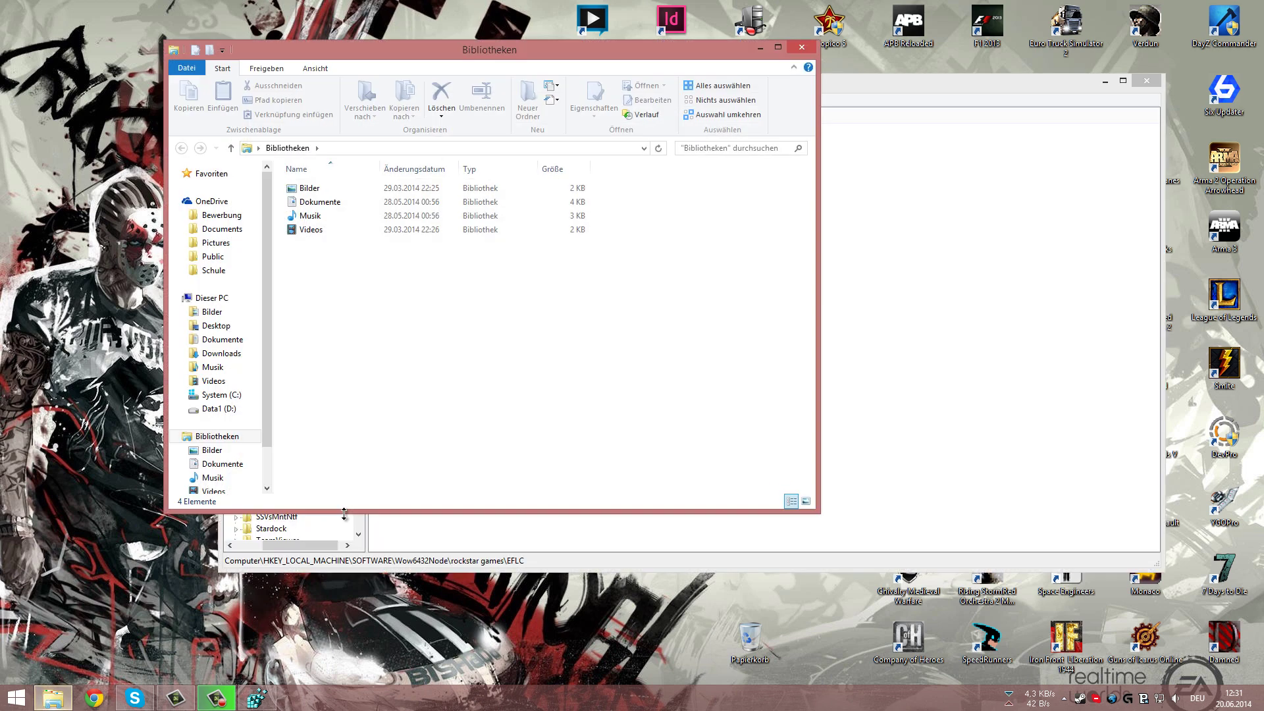
drag(484, 53, 581, 123)
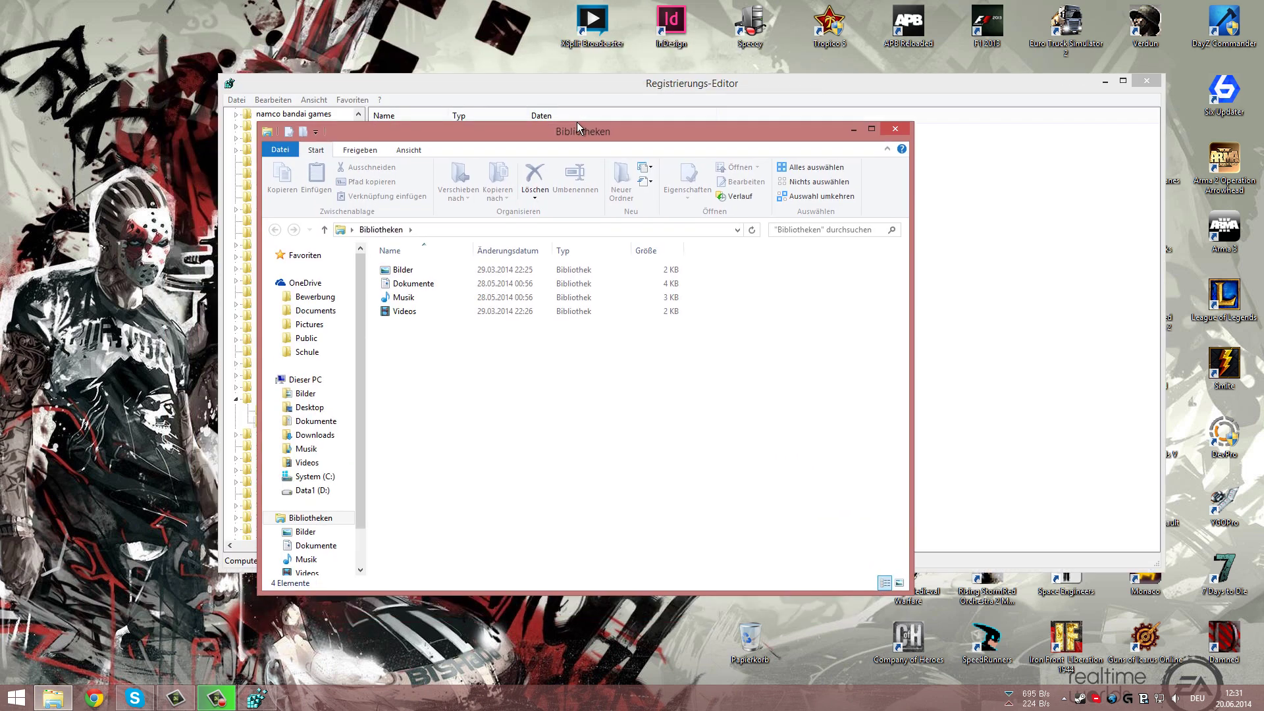
click(327, 481)
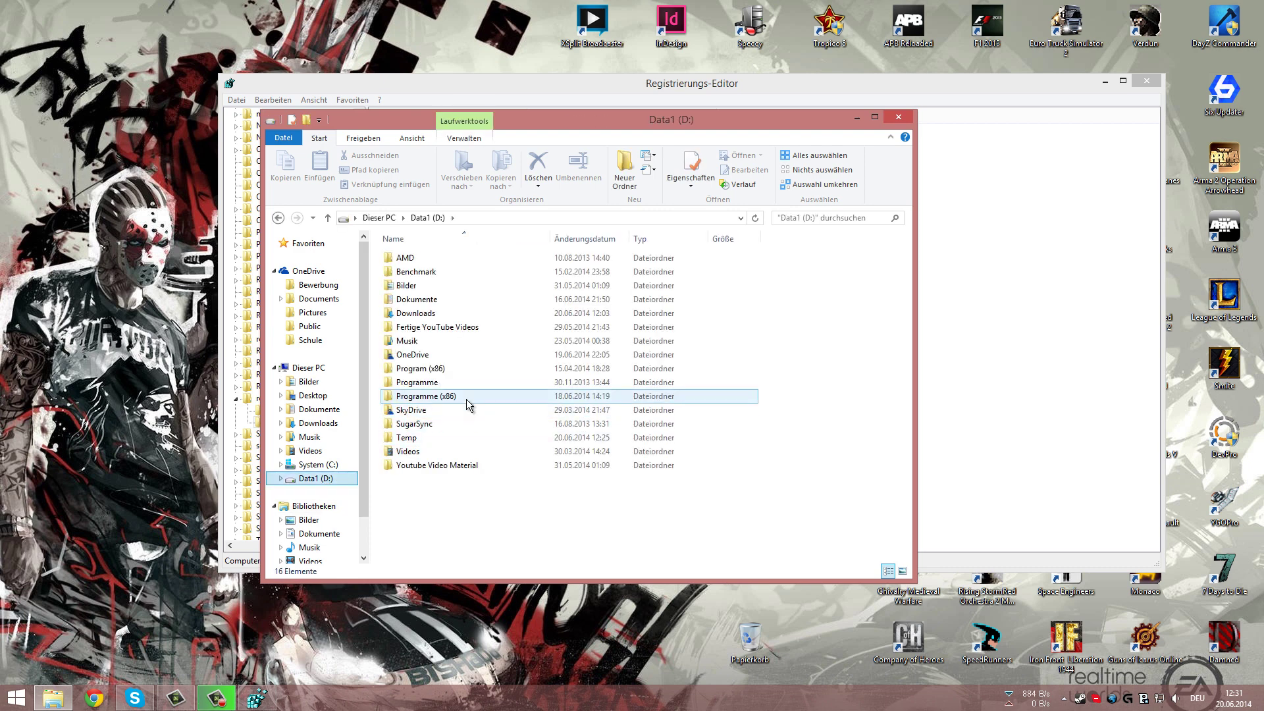
double_click(467, 404)
scroll(468, 403, down, 3)
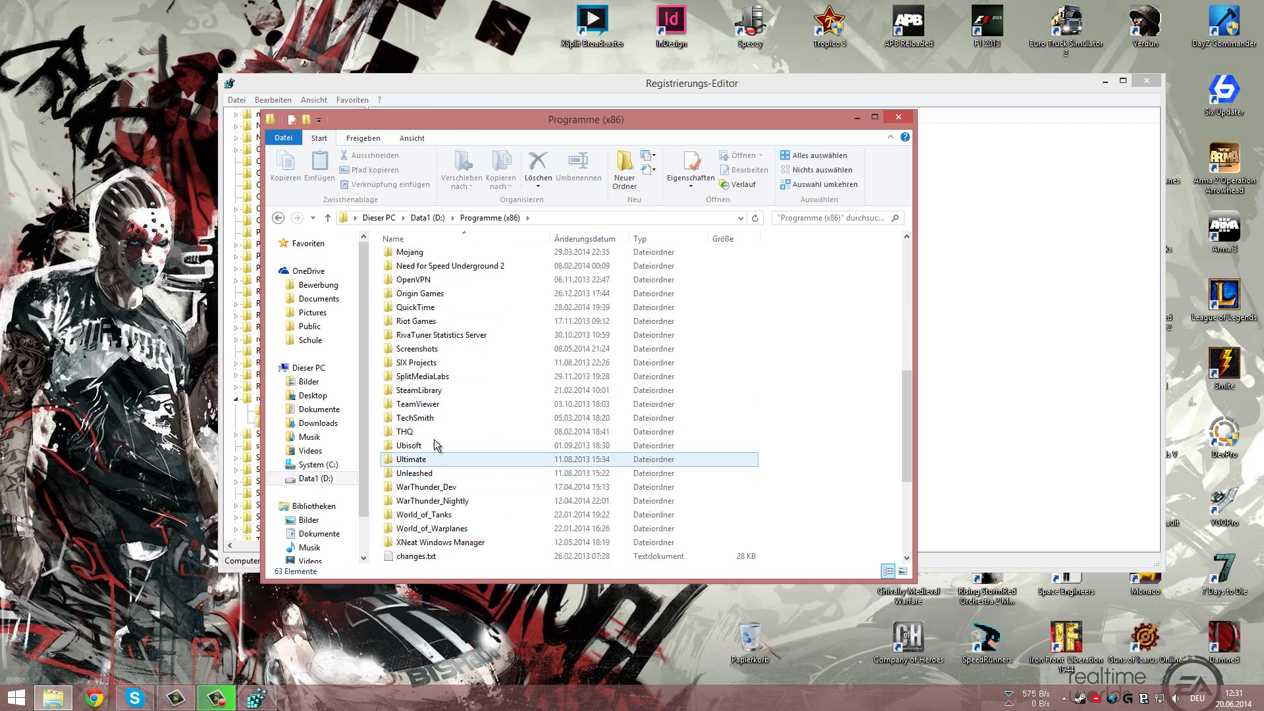
click(440, 394)
double_click(440, 394)
double_click(411, 256)
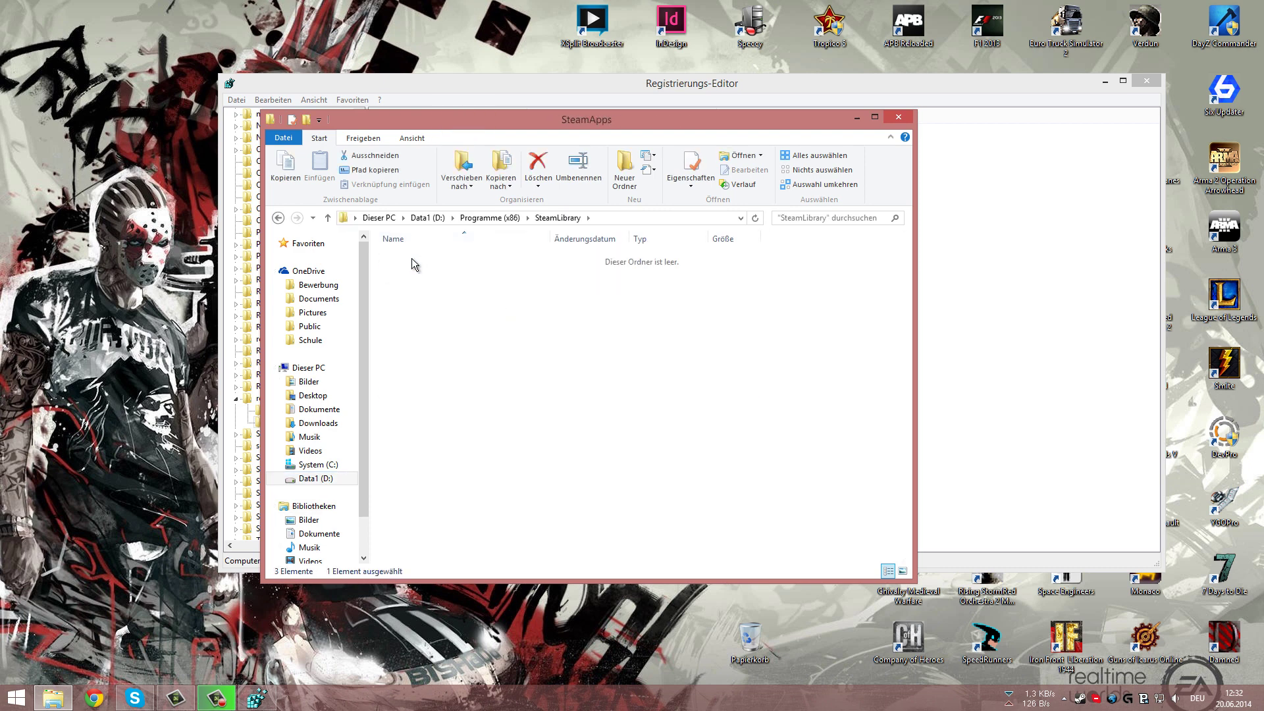
double_click(412, 257)
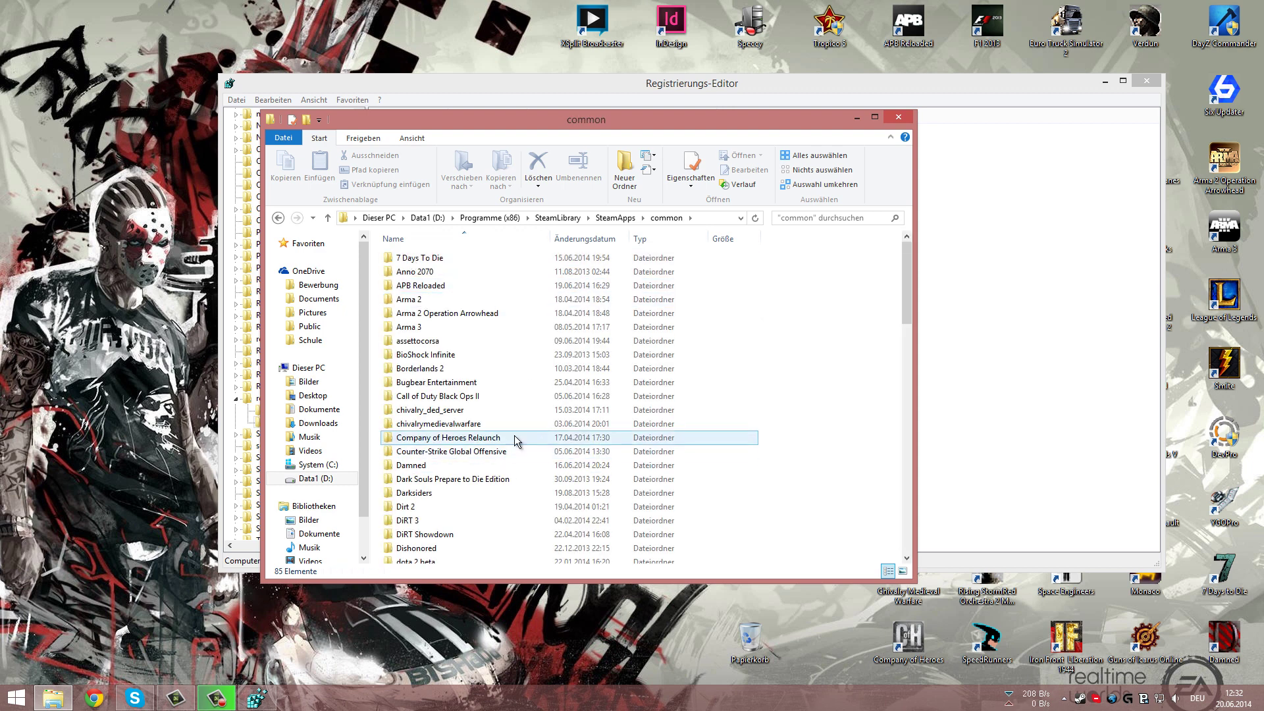
Open the EFLC folder inside Grand Theft Auto IV Episodes from Liberty City and look through its files
scroll(514, 438, down, 6)
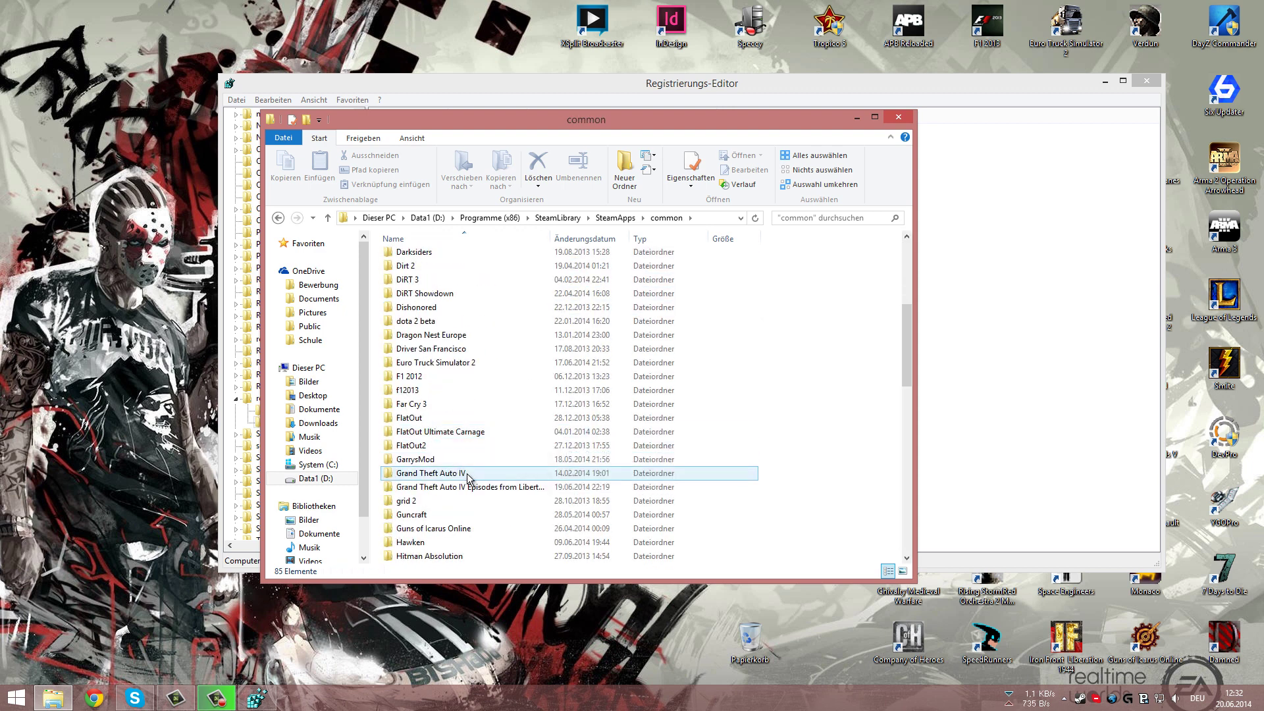
double_click(469, 488)
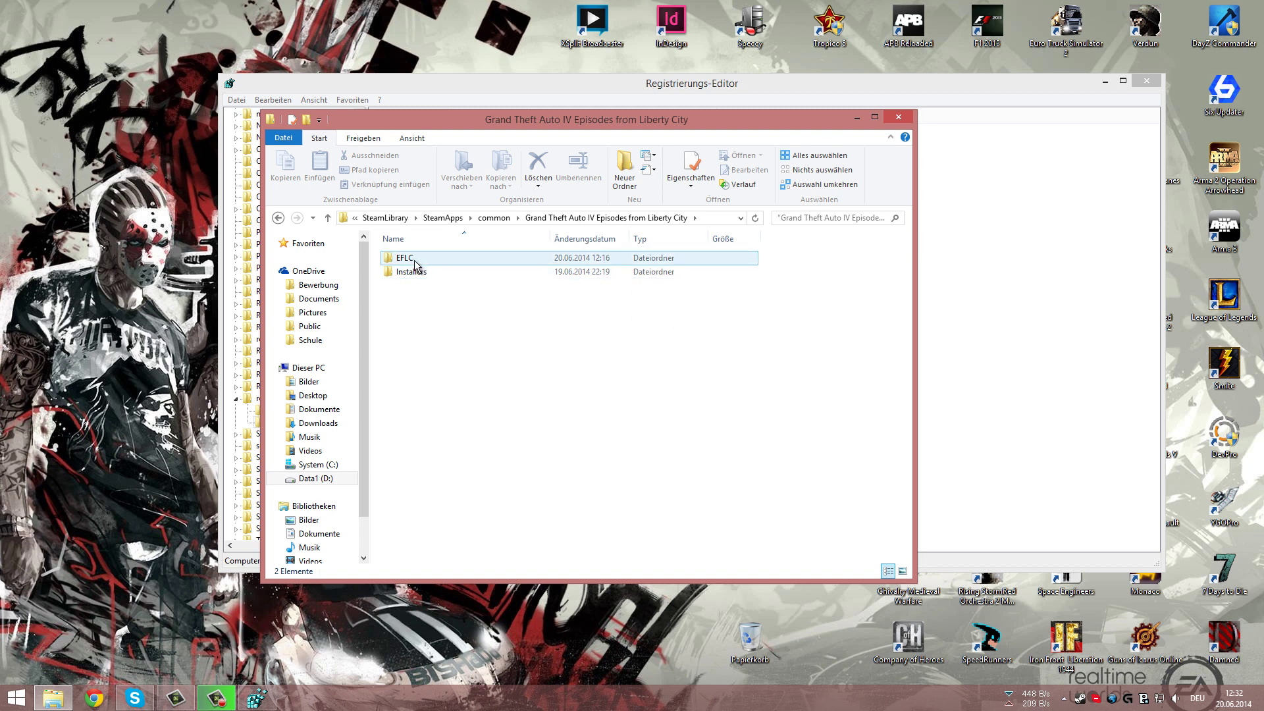
double_click(435, 259)
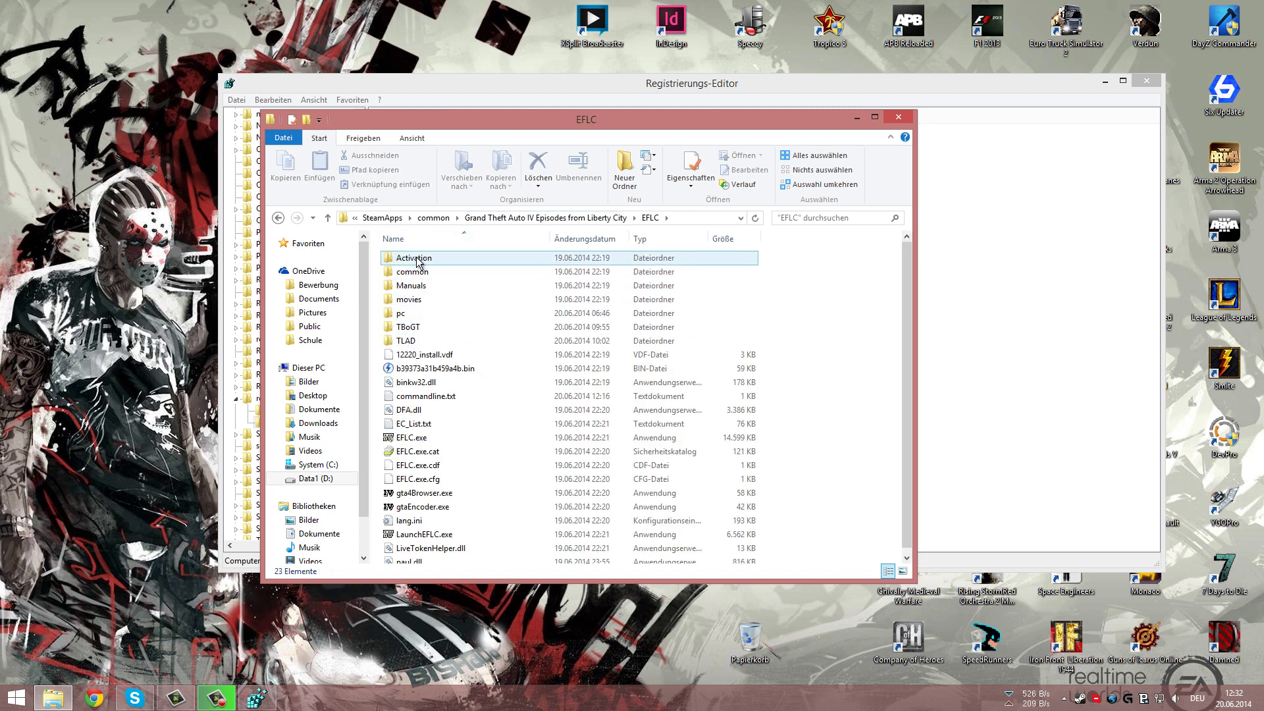
scroll(593, 355, down, 1)
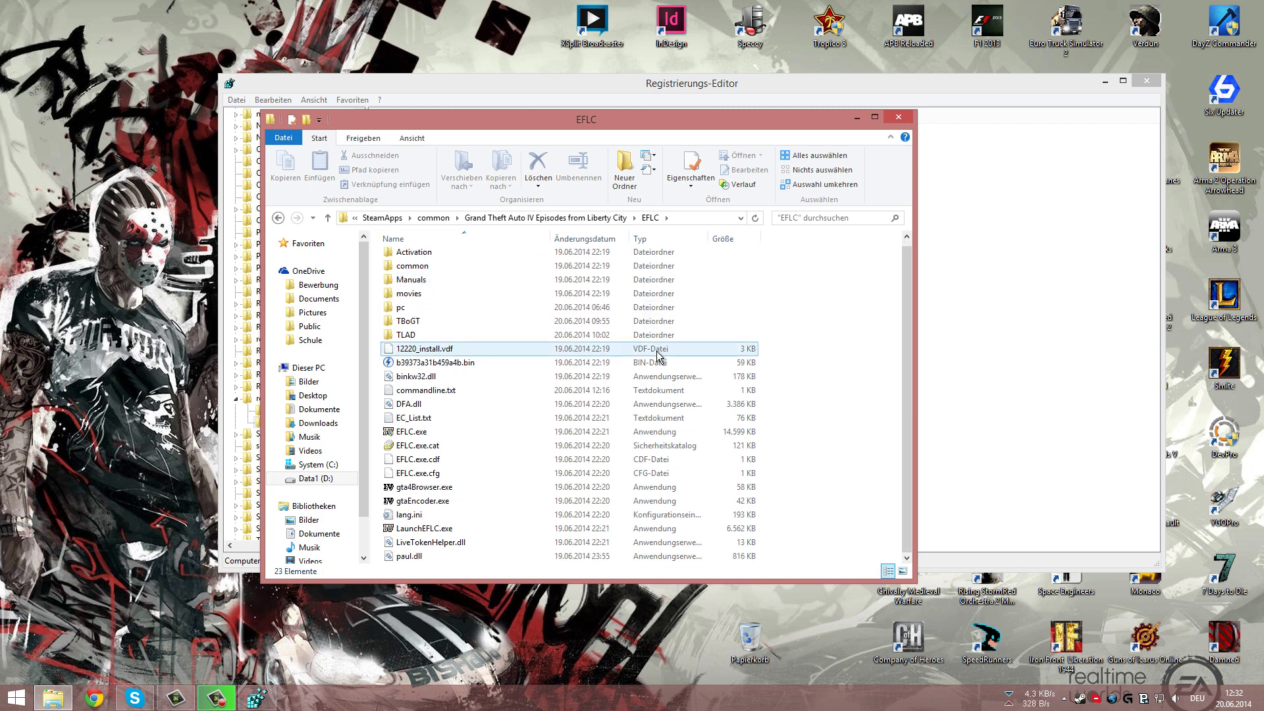
scroll(416, 410, up, 1)
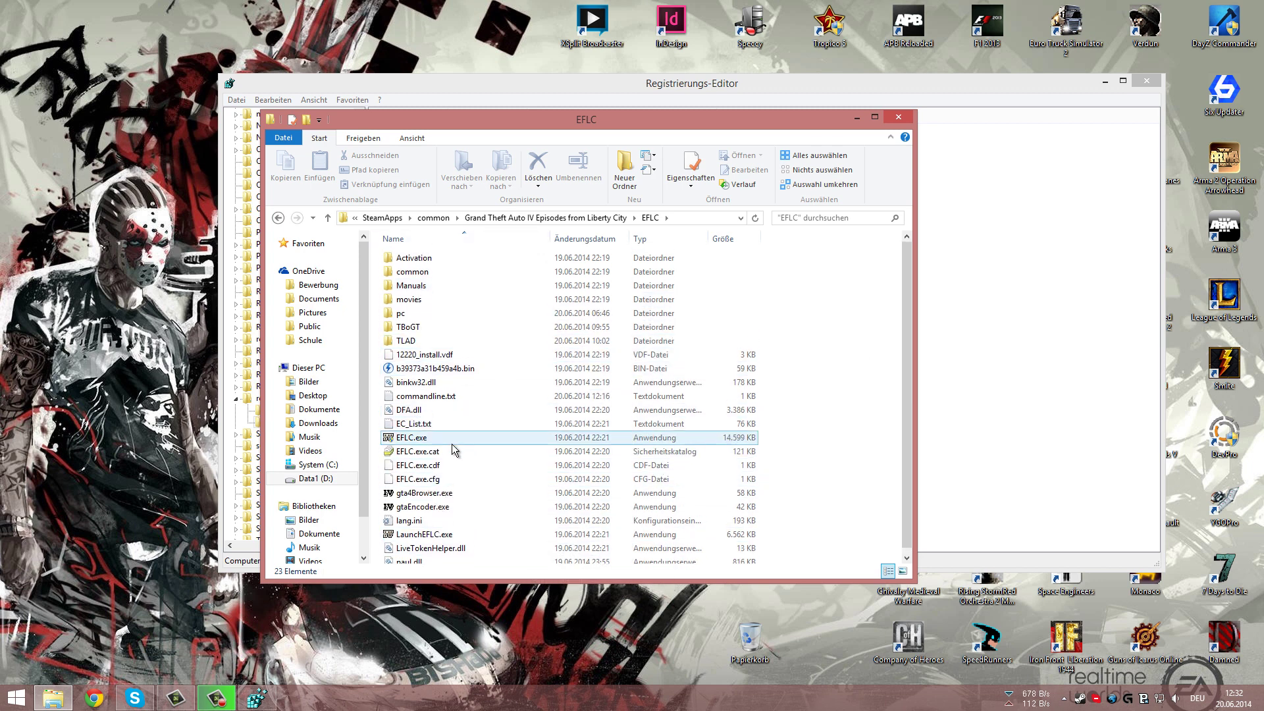
Copy the full path of the EFLC game folder and close the File Explorer window
click(688, 218)
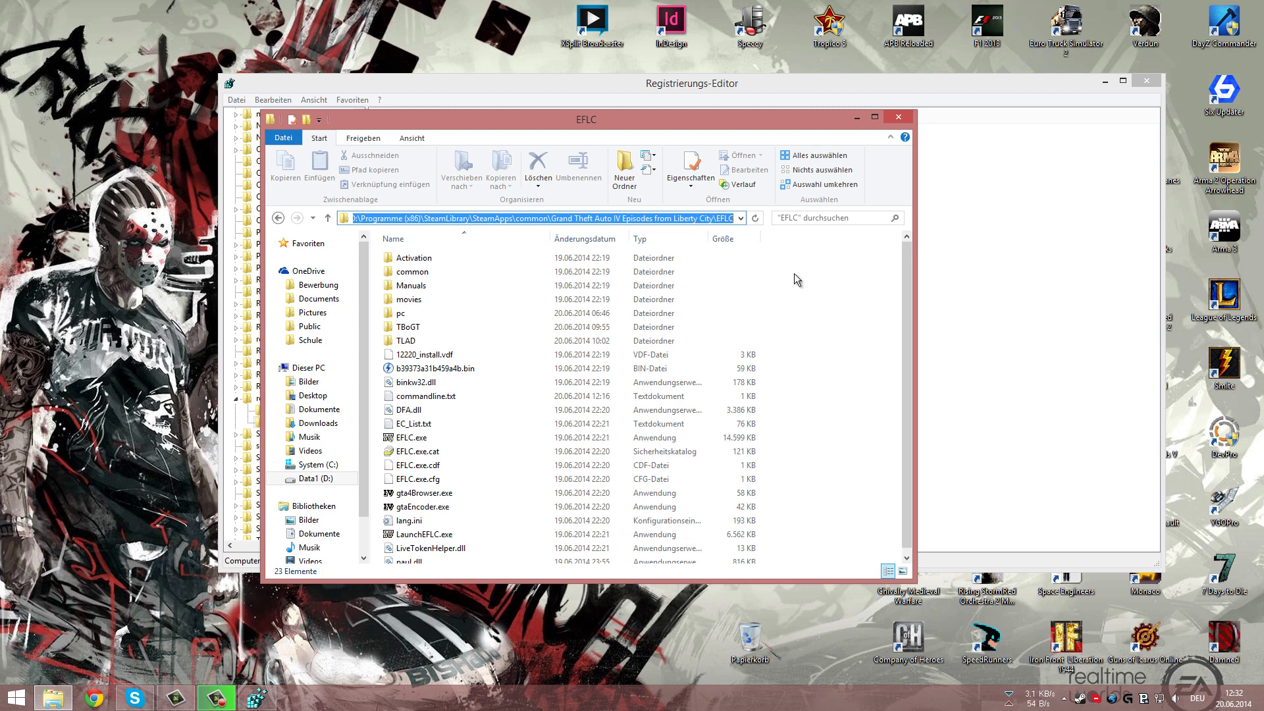
right_click(683, 222)
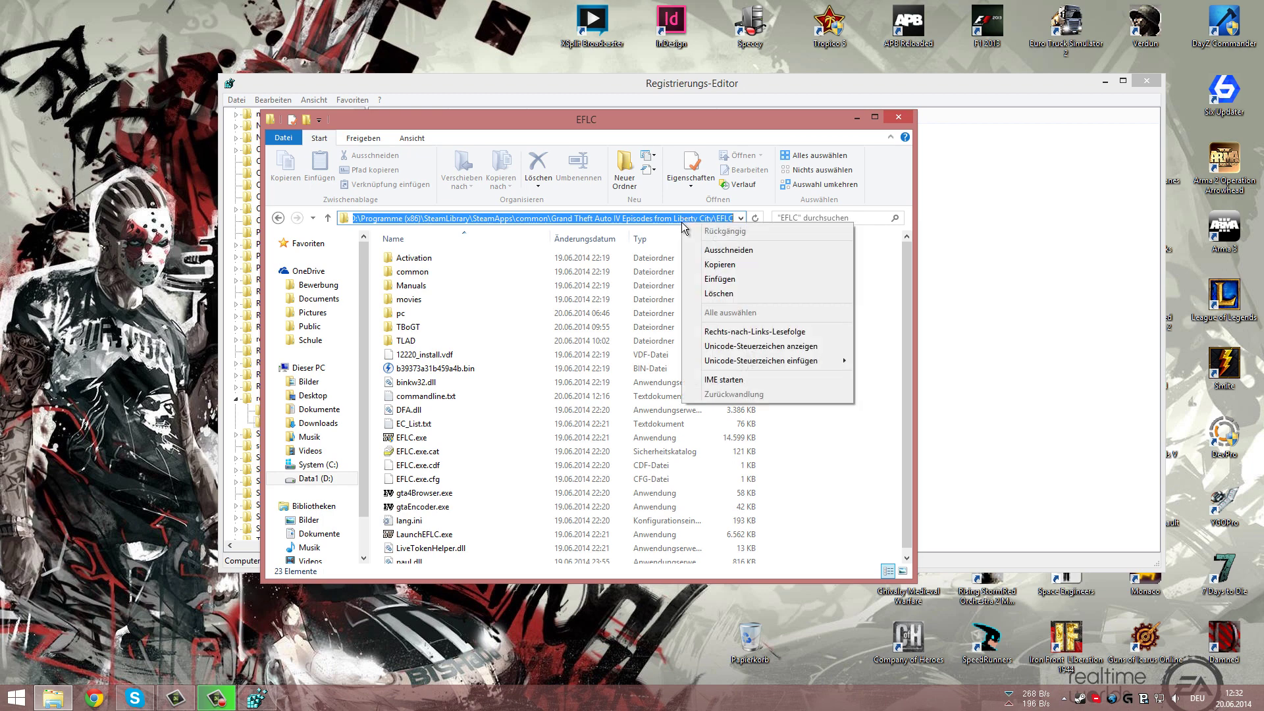
click(723, 265)
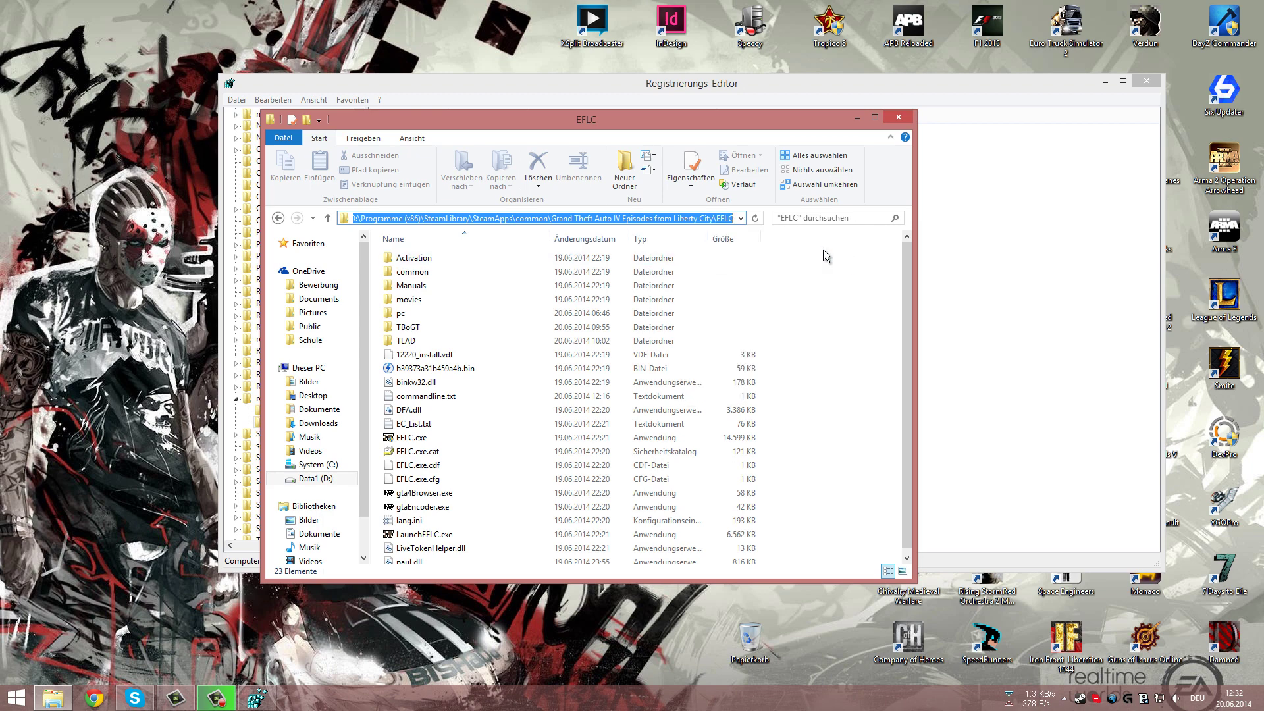
click(910, 116)
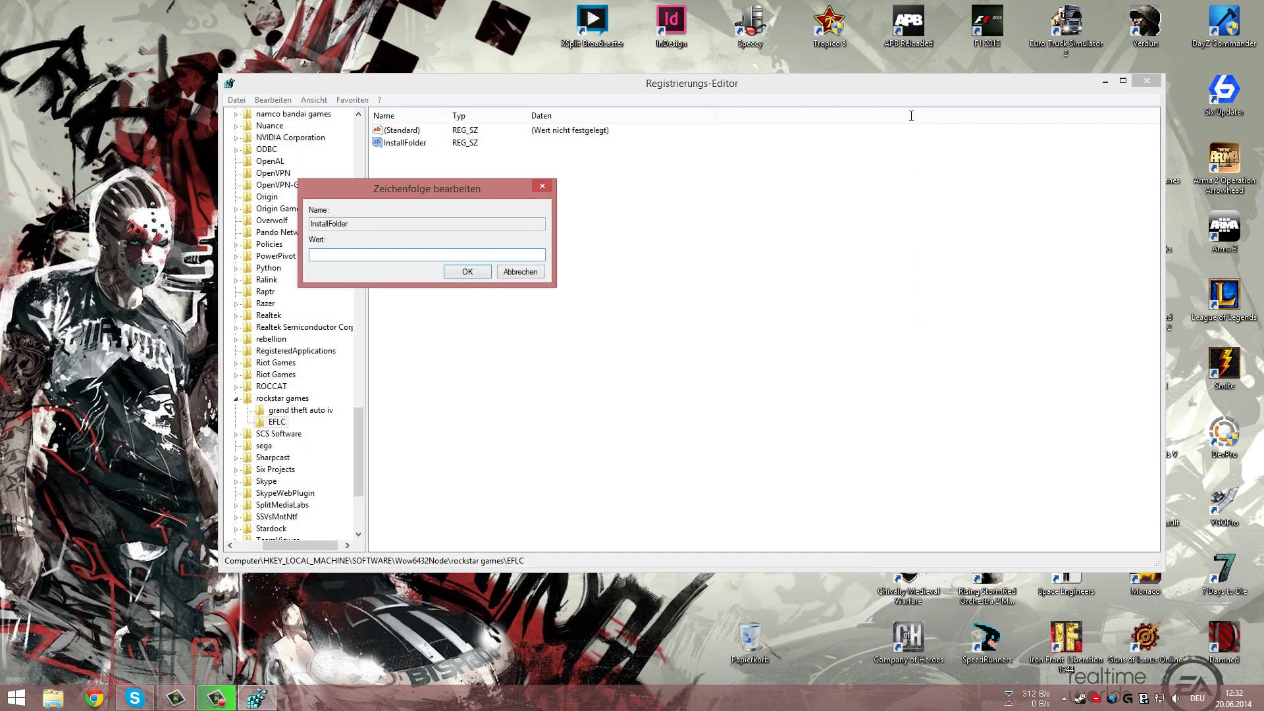
Set the InstallFolder value to the copied EFLC folder path, save it, and close the Registry Editor
key(Menu)
key(Down)
key(Down)
key(Down)
key(Down)
key(Return)
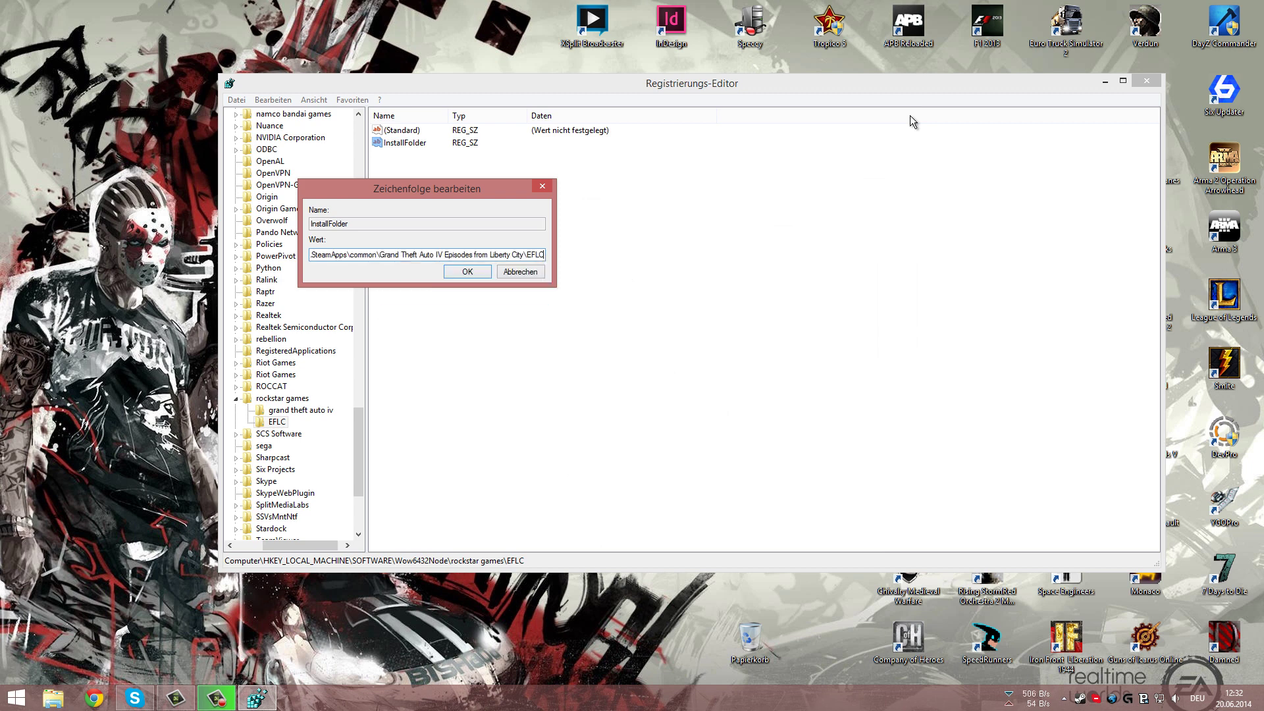
key(Return)
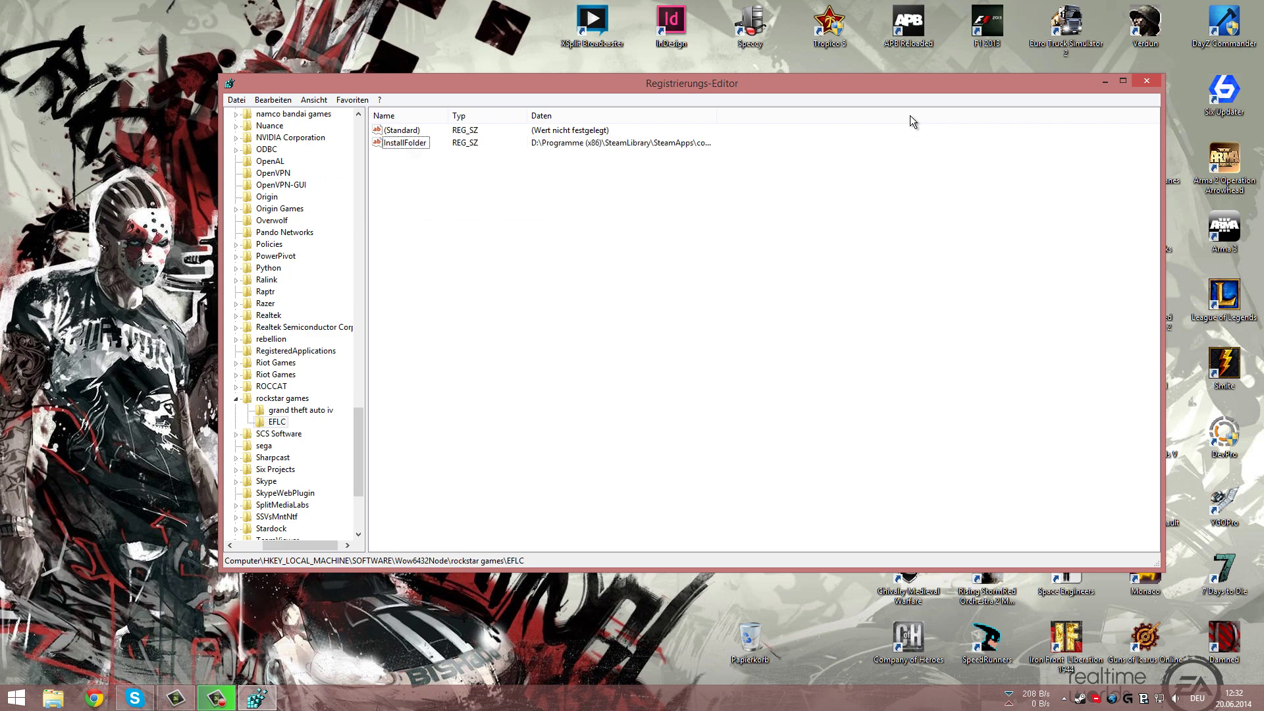
key(alt+F4)
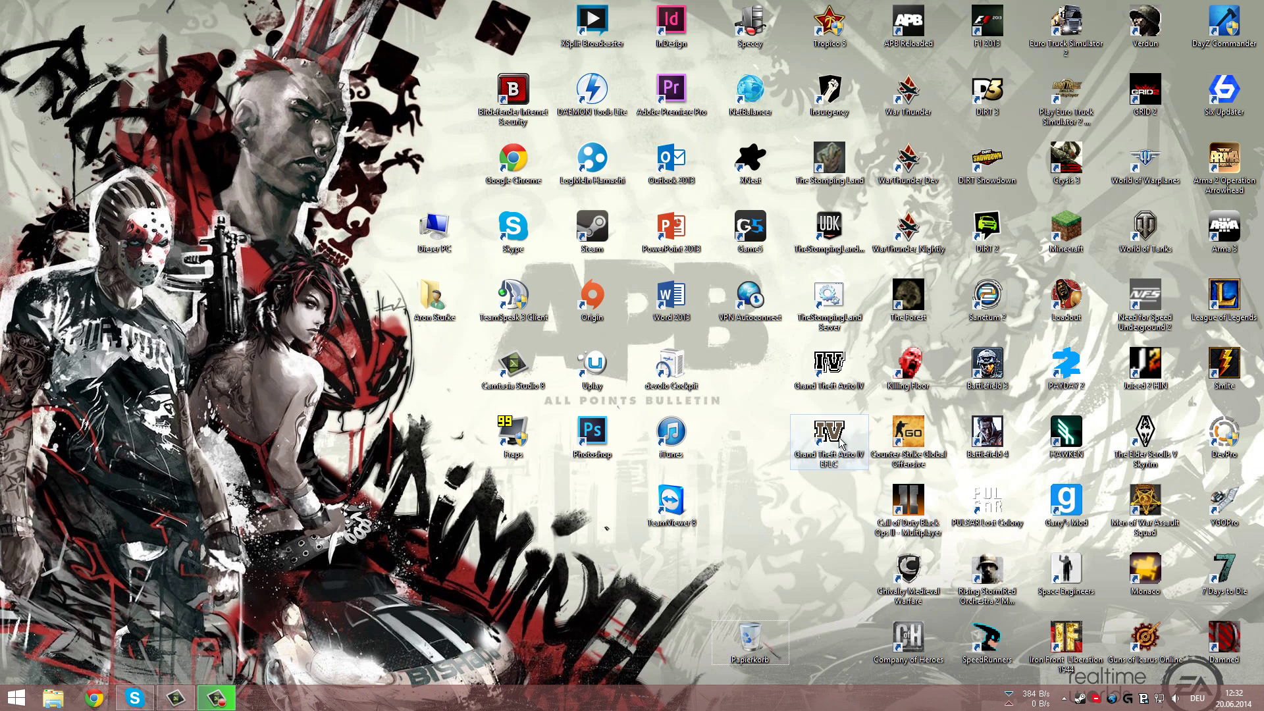
Open a Chrome window, and bring up the list of installed programs from the Control Panel
mouse_move(835, 444)
click(96, 699)
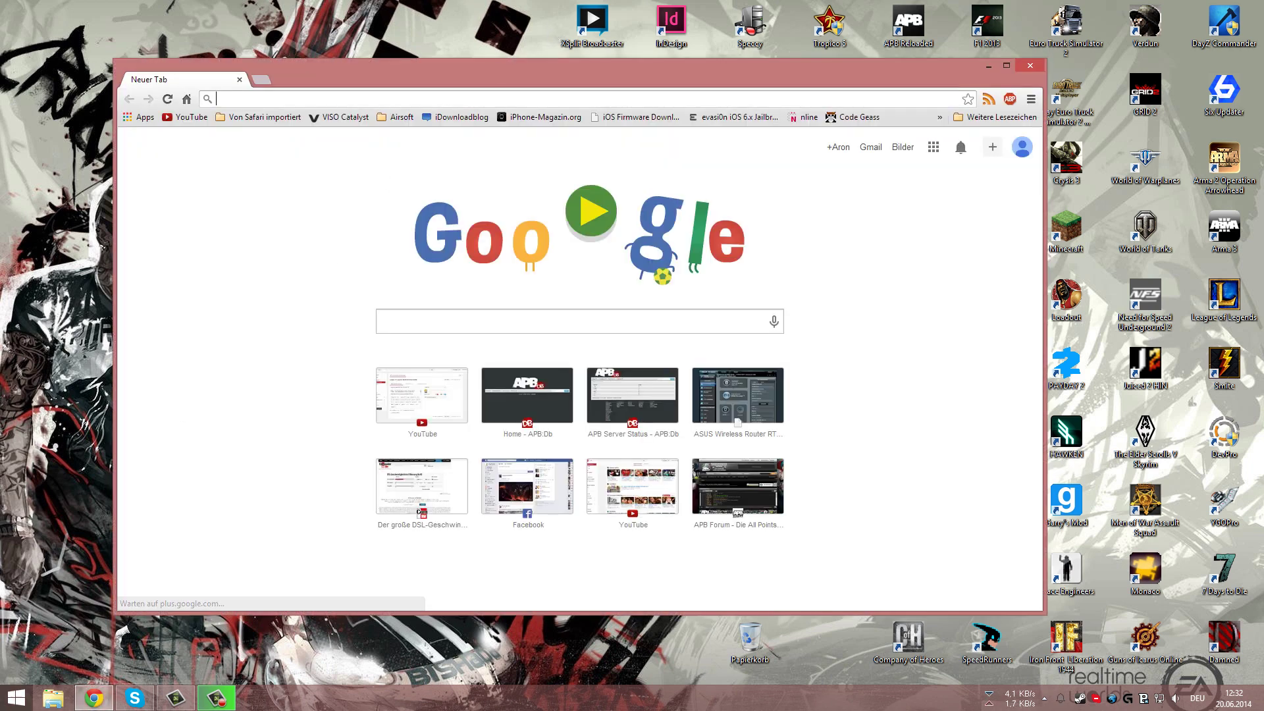
right_click(14, 698)
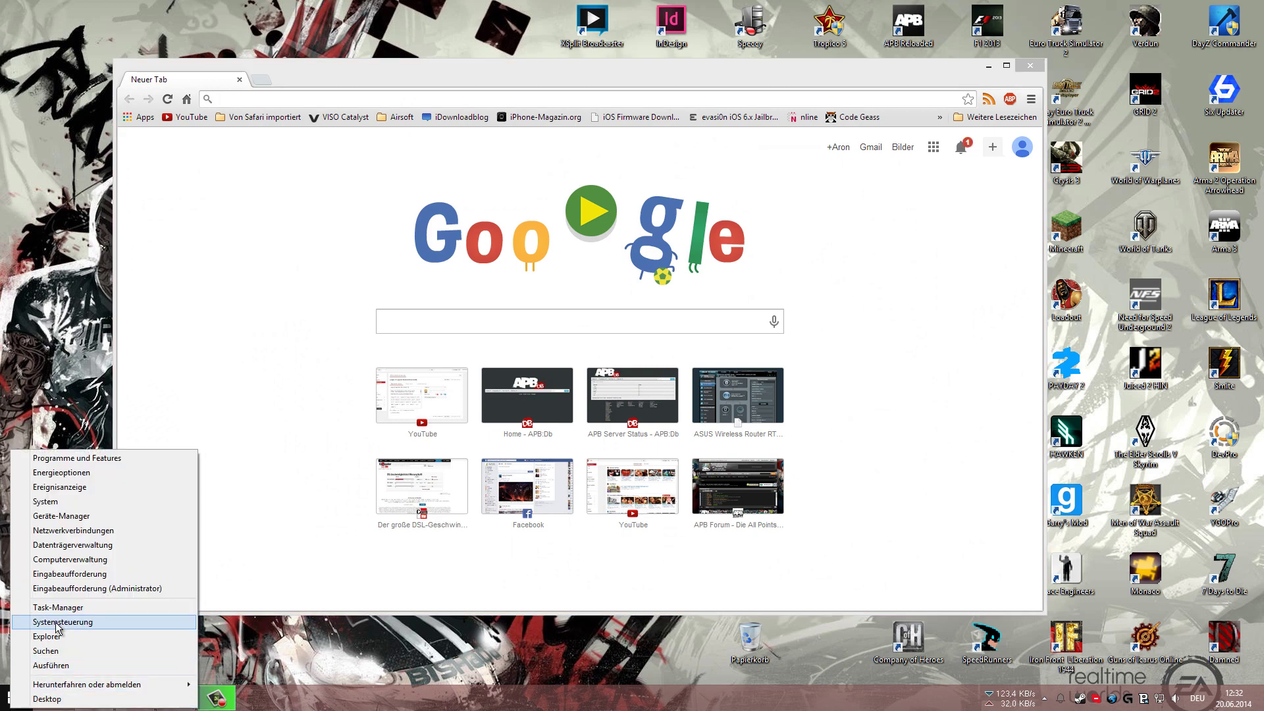
click(59, 622)
click(627, 373)
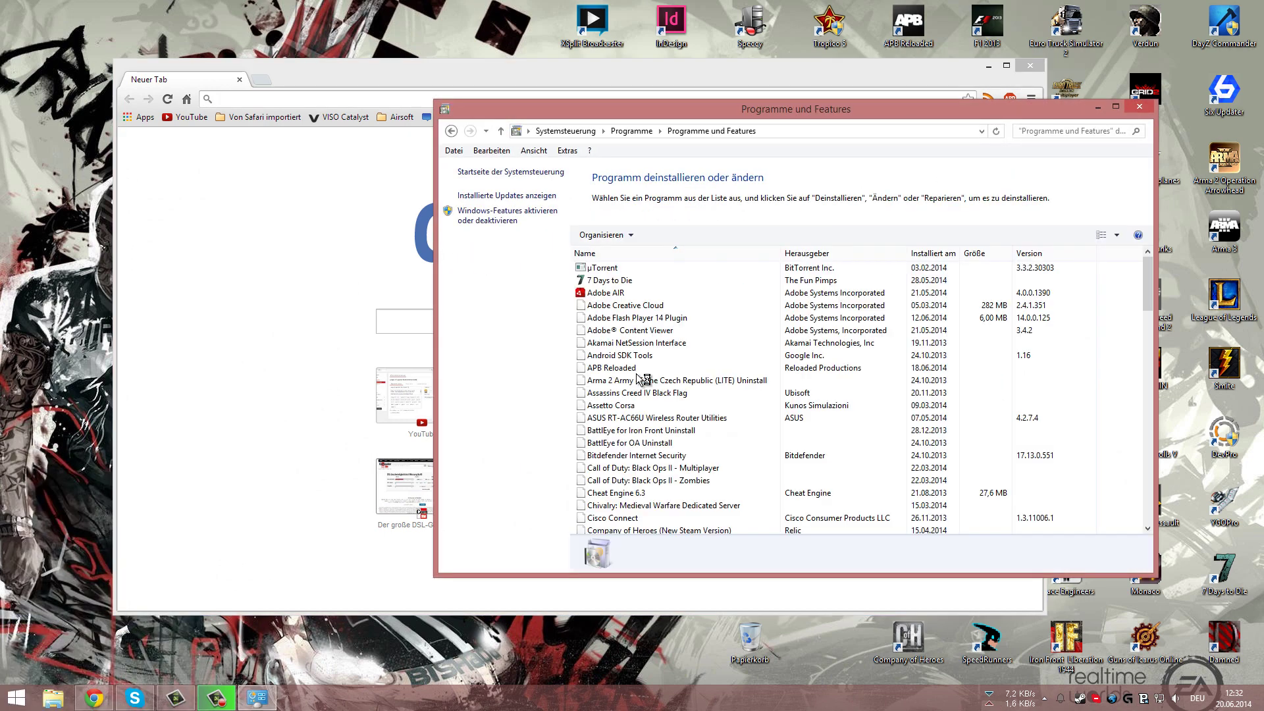
Find Microsoft Visual C++ 2005 Redistributable in the list of installed programs and start uninstalling it
click(1055, 131)
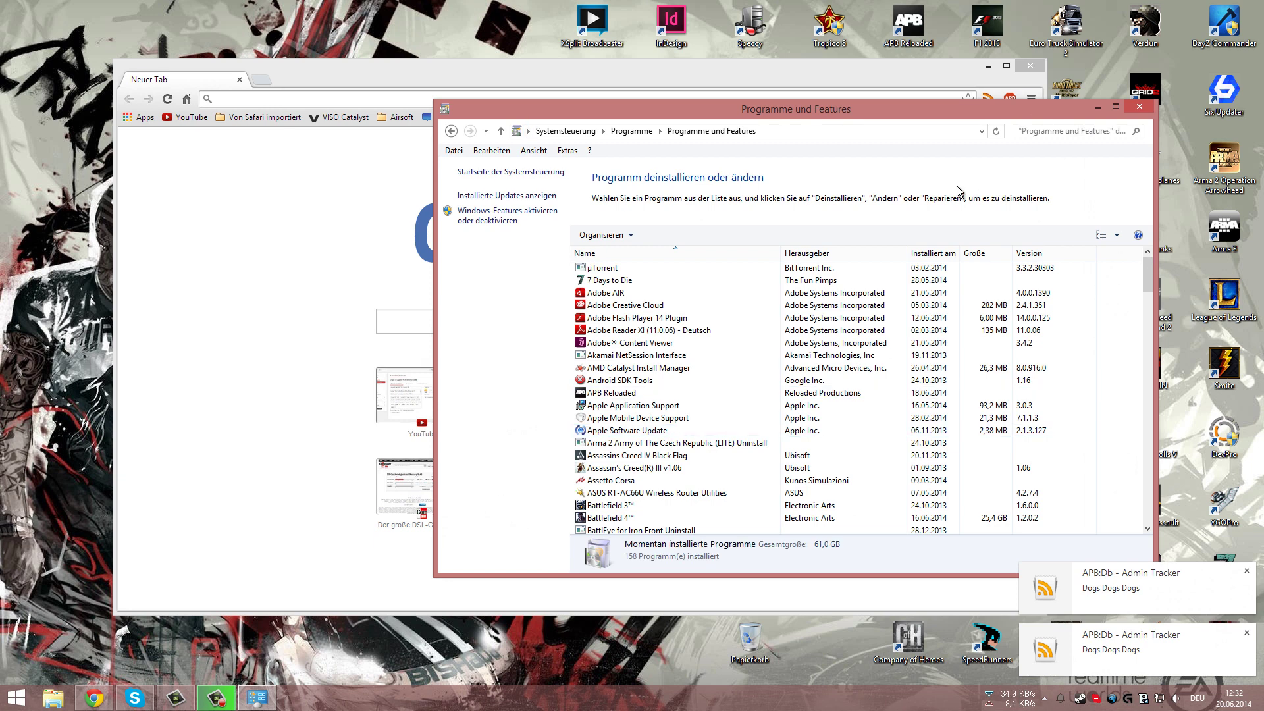
drag(856, 107, 693, 73)
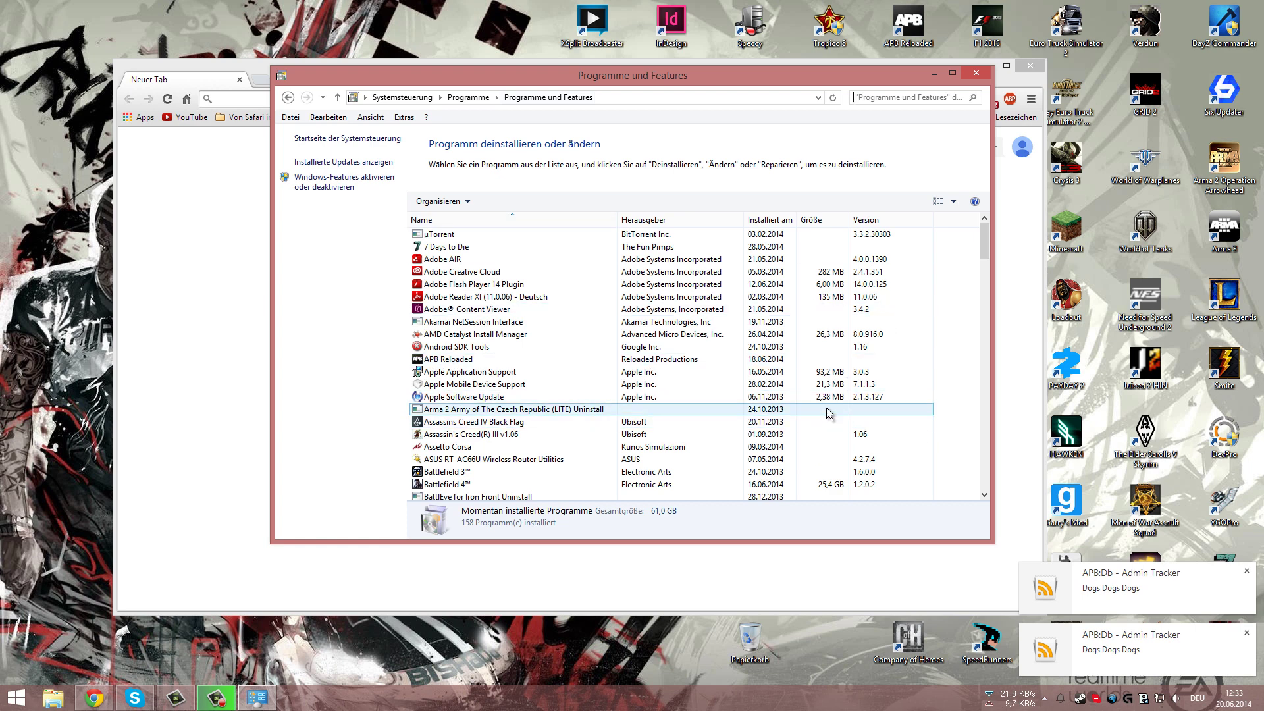
click(888, 98)
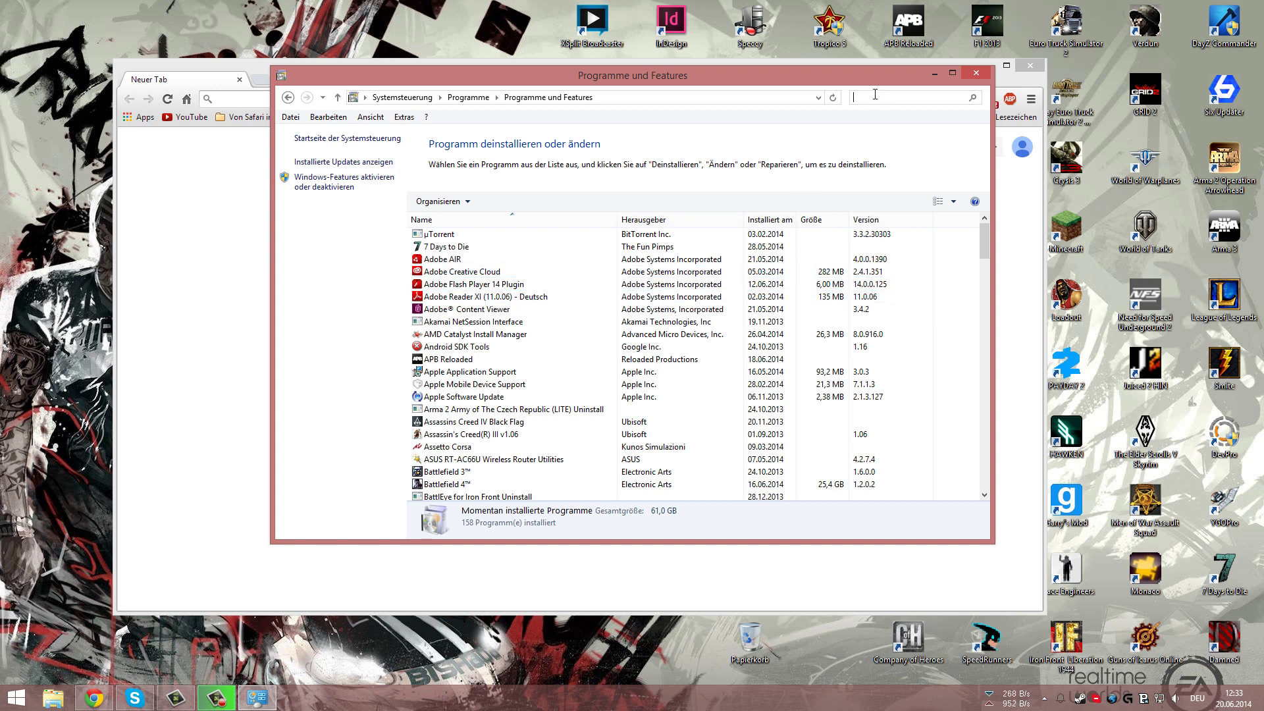
drag(983, 242, 958, 374)
click(502, 287)
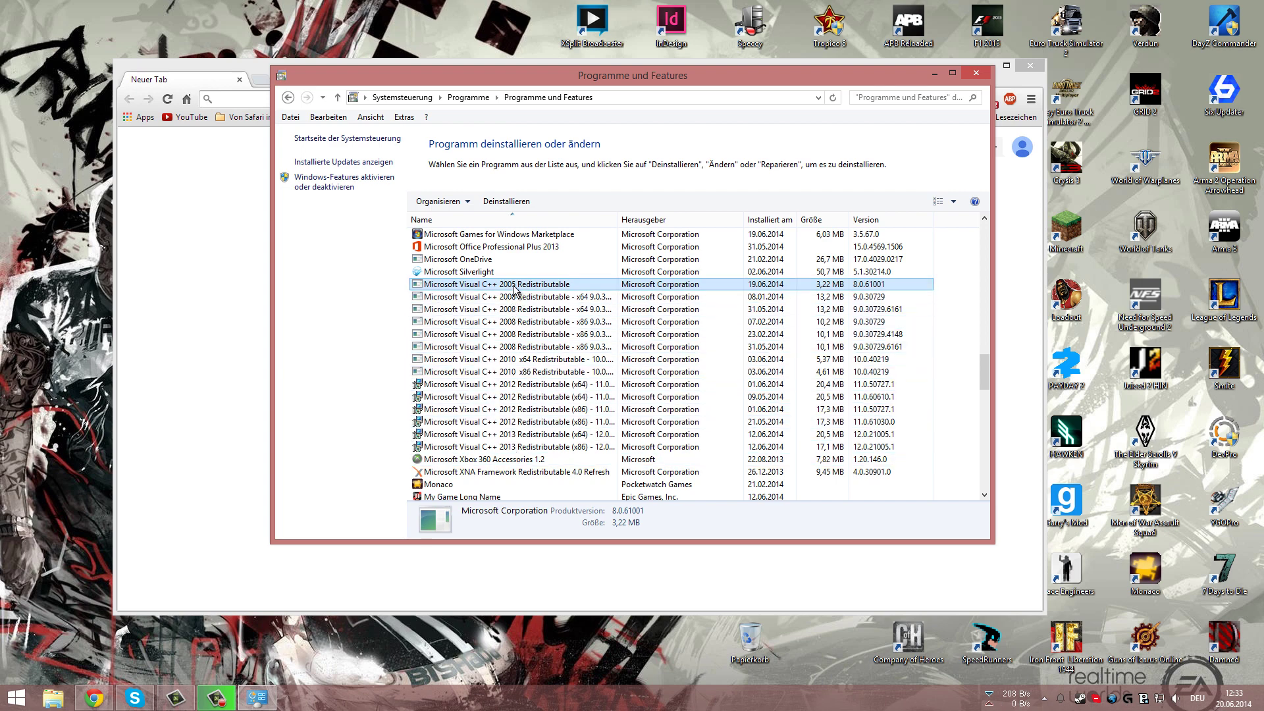
click(517, 203)
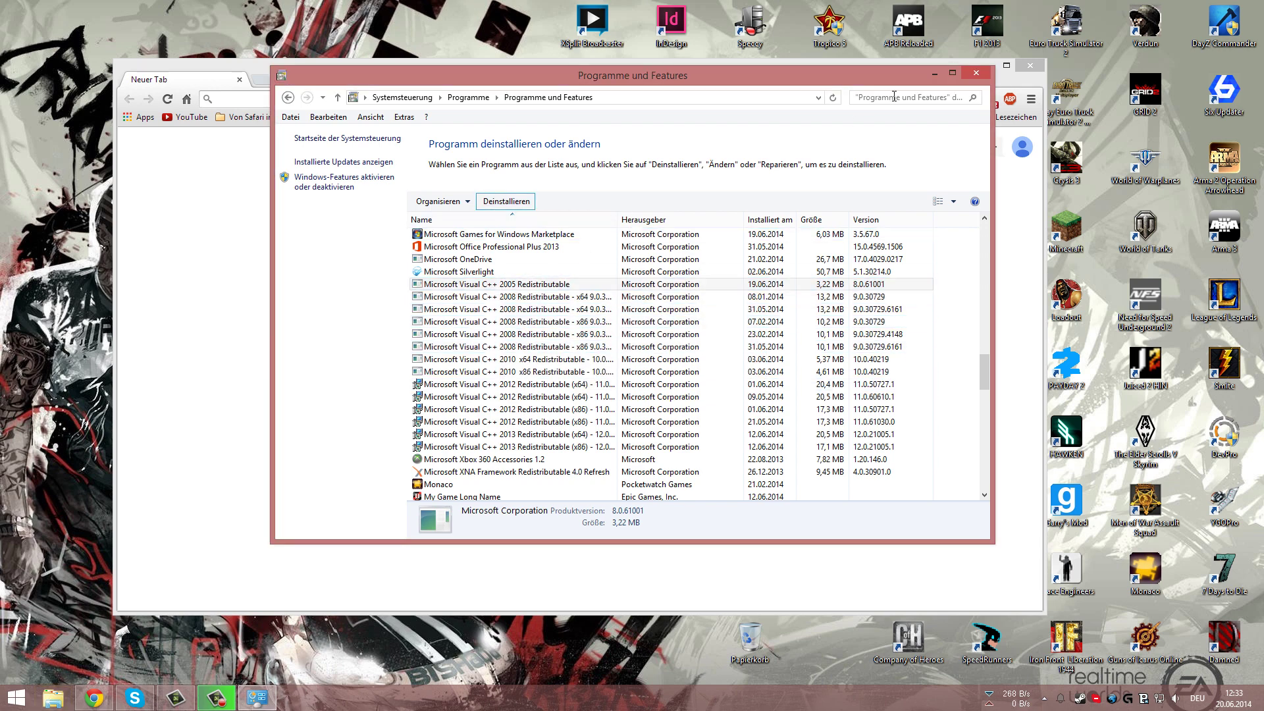
Close the installed programs list, minimize Chrome, and browse from the Grand Theft Auto IV EFLC shortcut's file location to the game's Installers folder
click(975, 73)
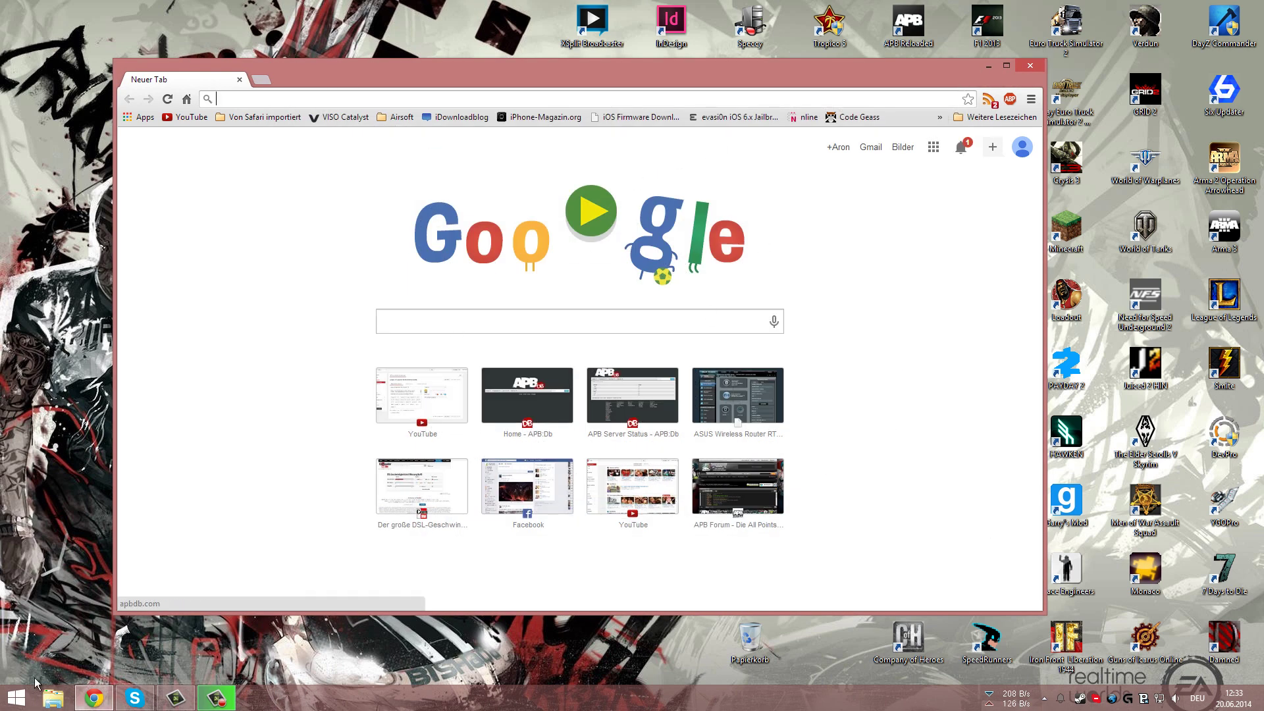
click(989, 66)
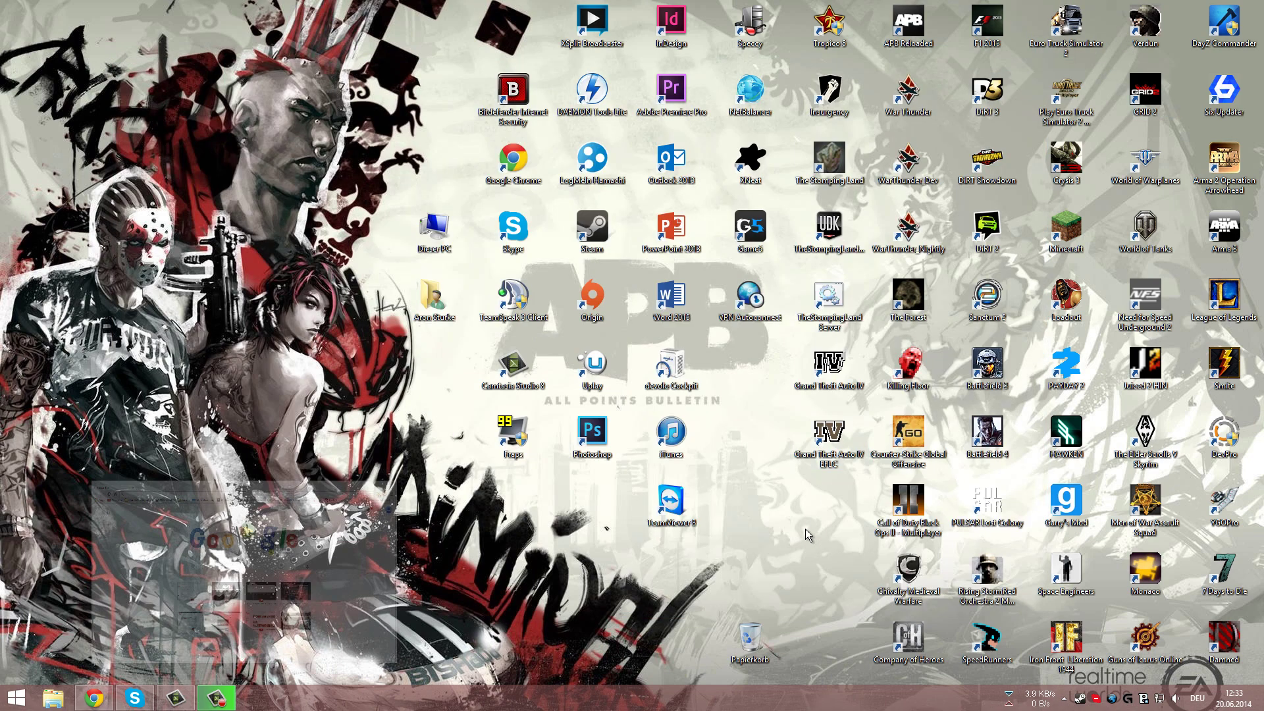
right_click(831, 439)
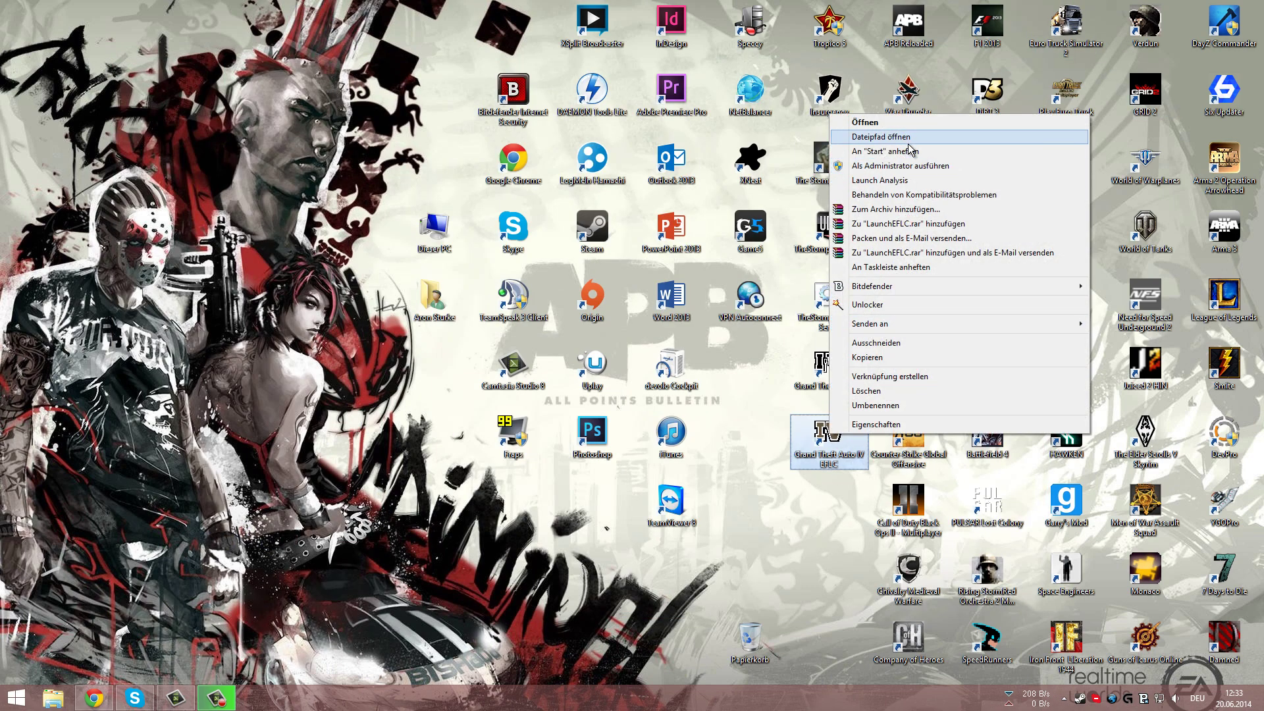
click(910, 140)
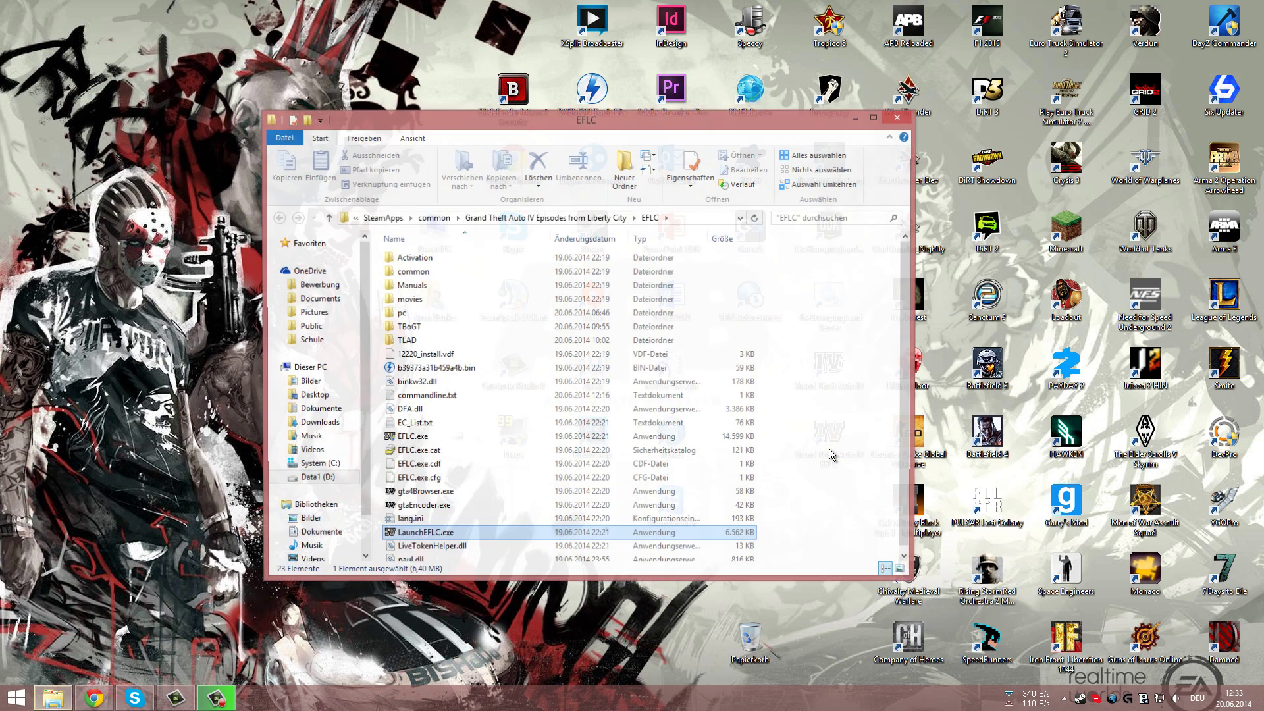
drag(654, 116, 604, 81)
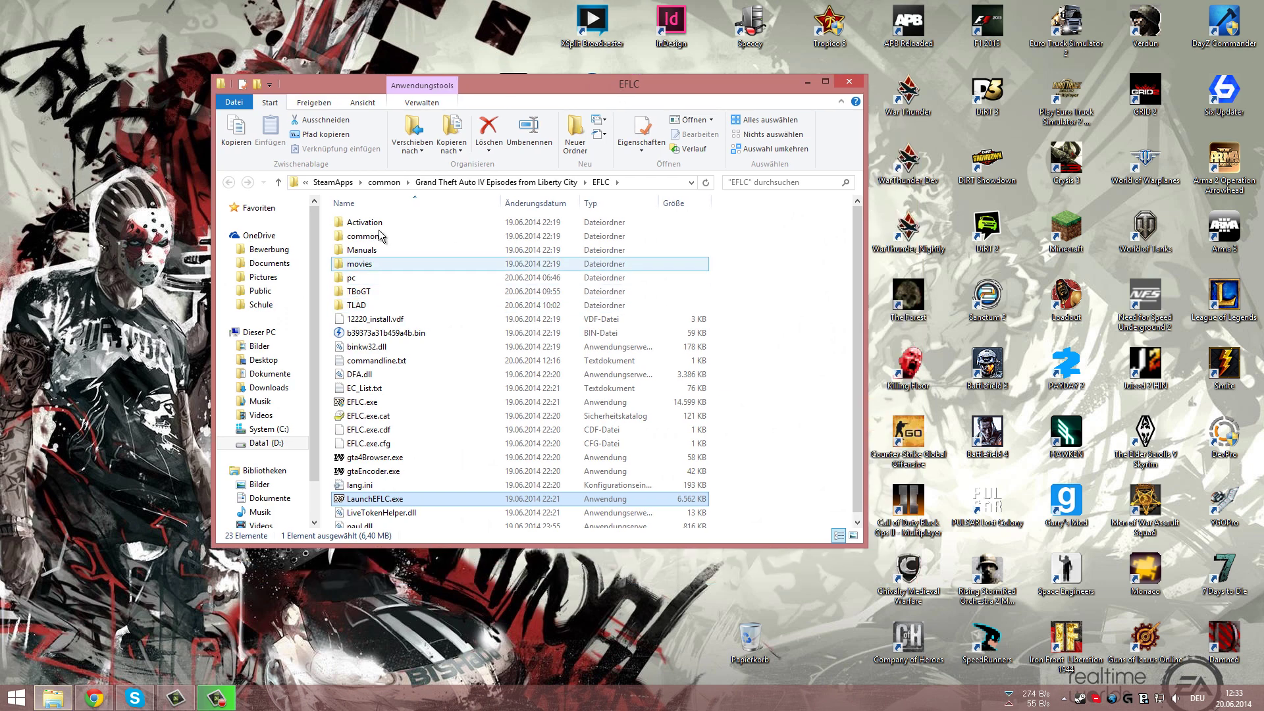
click(557, 182)
double_click(359, 236)
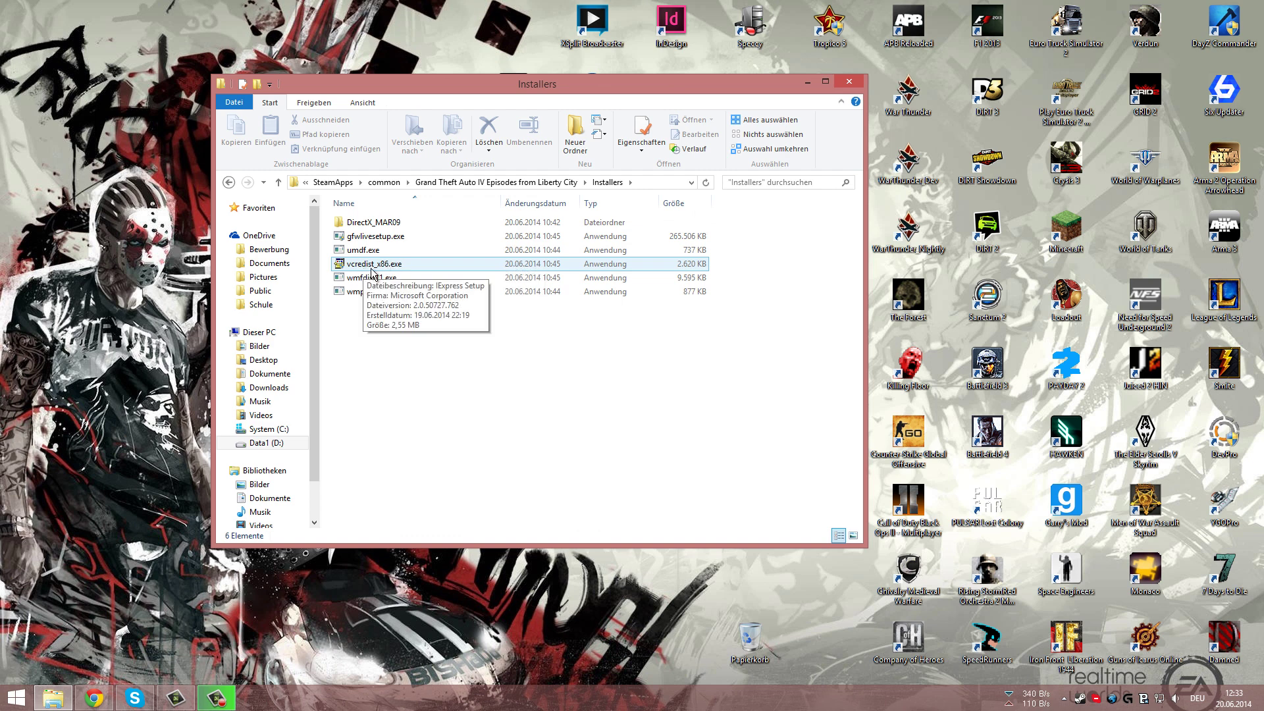
Locate the vcredist_x86.exe installer in the Installers folder, and minimize the folder window
double_click(372, 266)
click(400, 270)
click(451, 406)
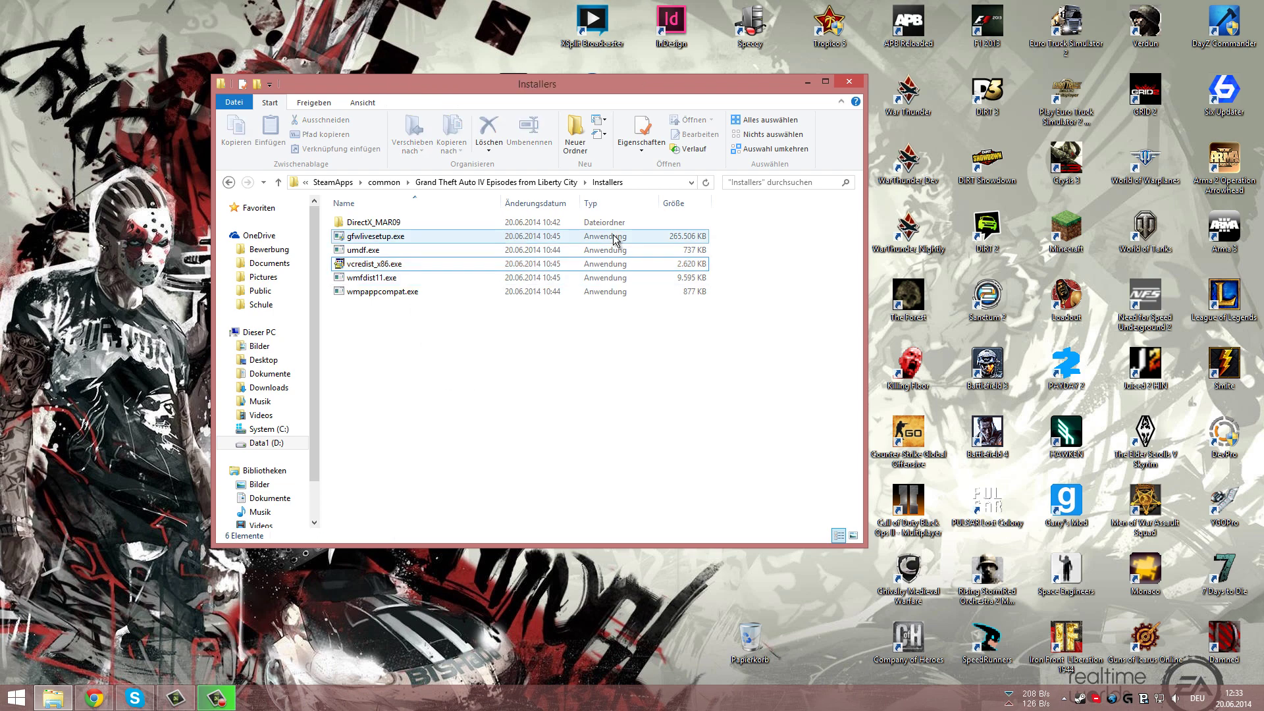
click(808, 82)
Find Microsoft Visual C++ 2005 Redistributable in the Control Panel's list of installed programs, and close the list
right_click(12, 703)
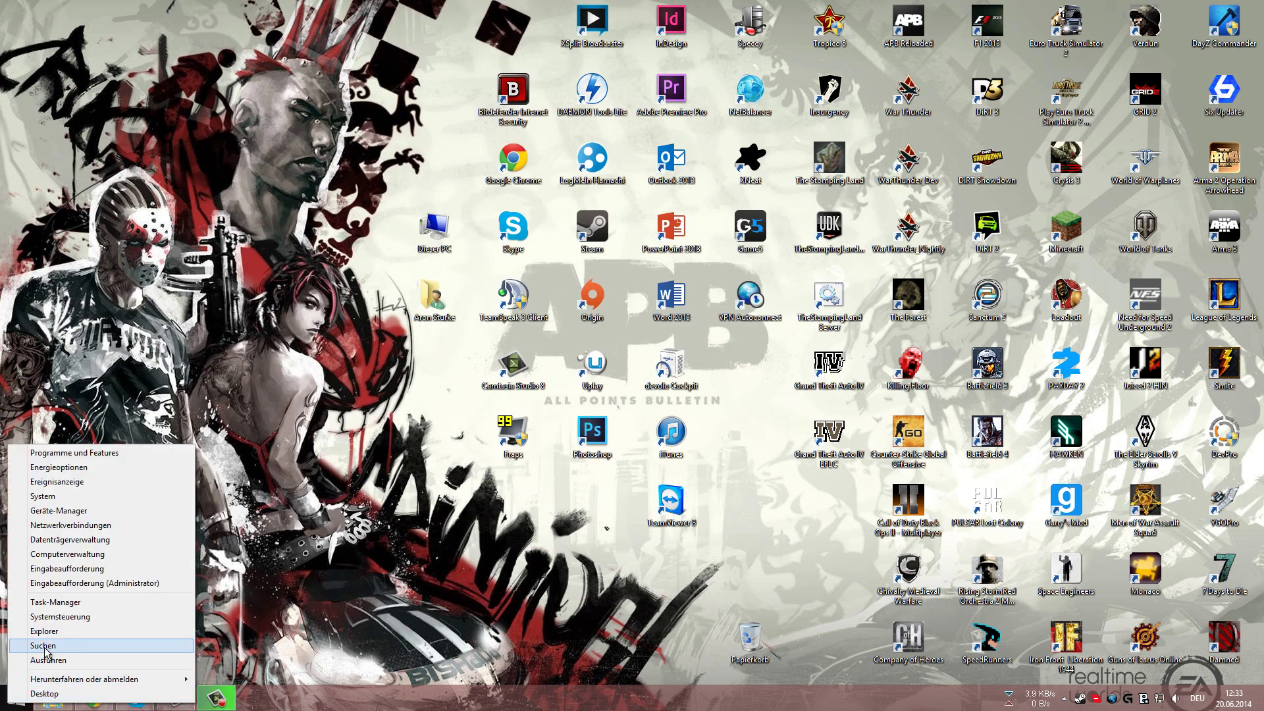
click(66, 619)
click(512, 341)
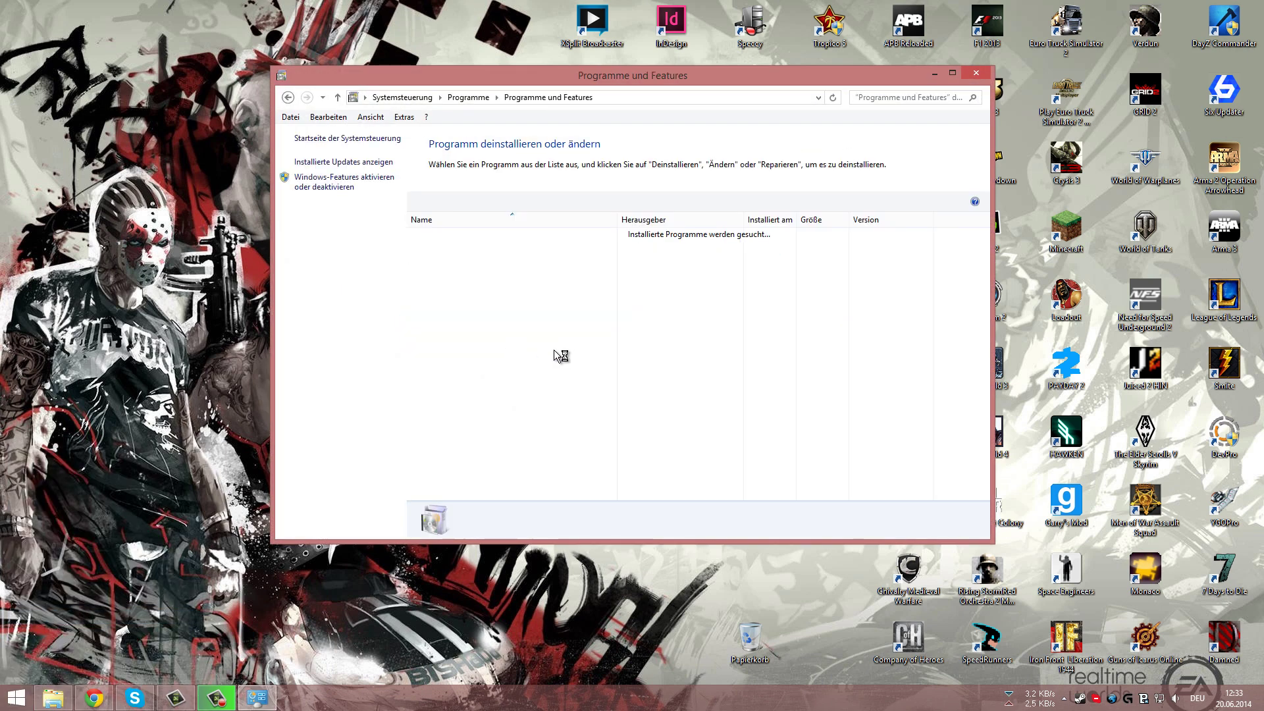
scroll(630, 362, down, 20)
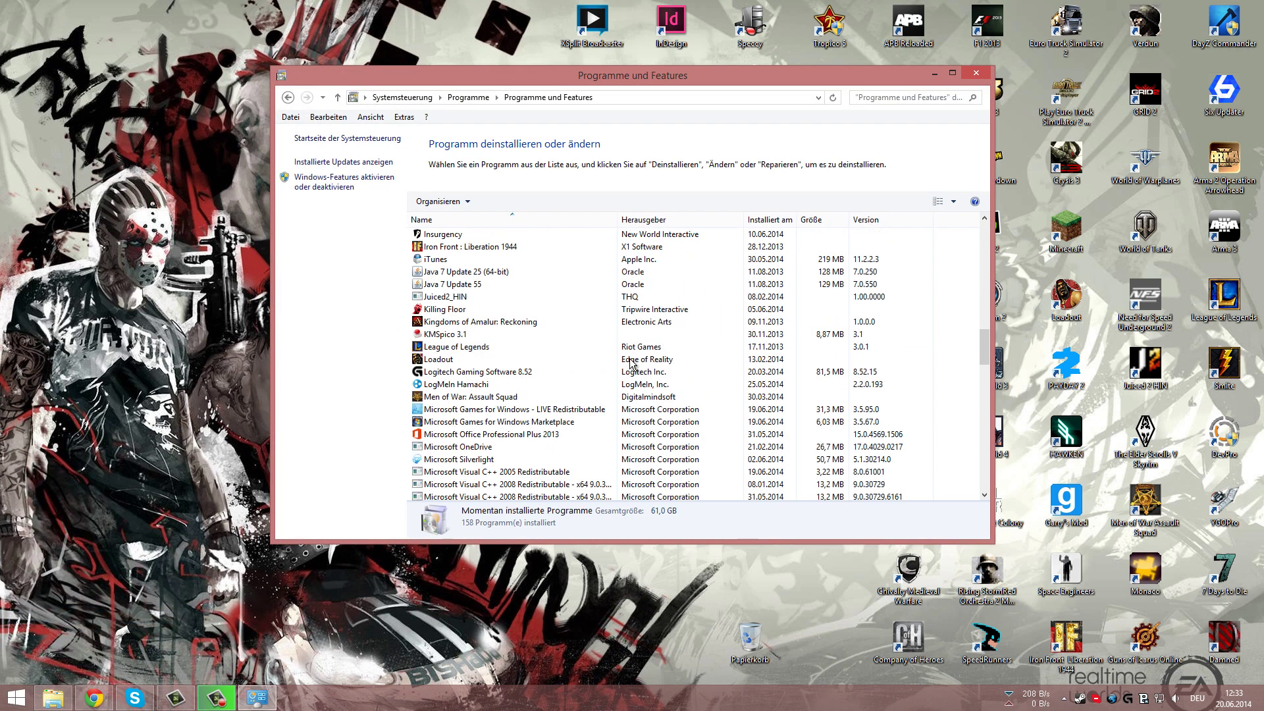
scroll(530, 322, down, 4)
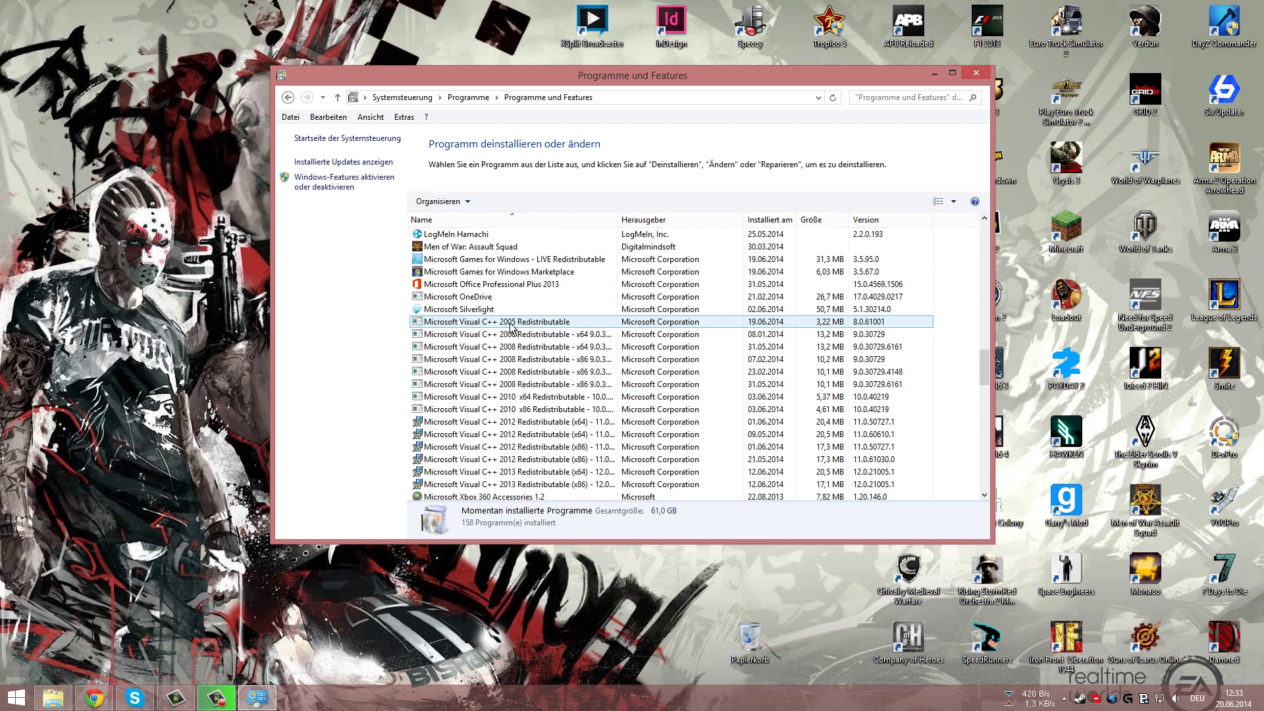
click(532, 323)
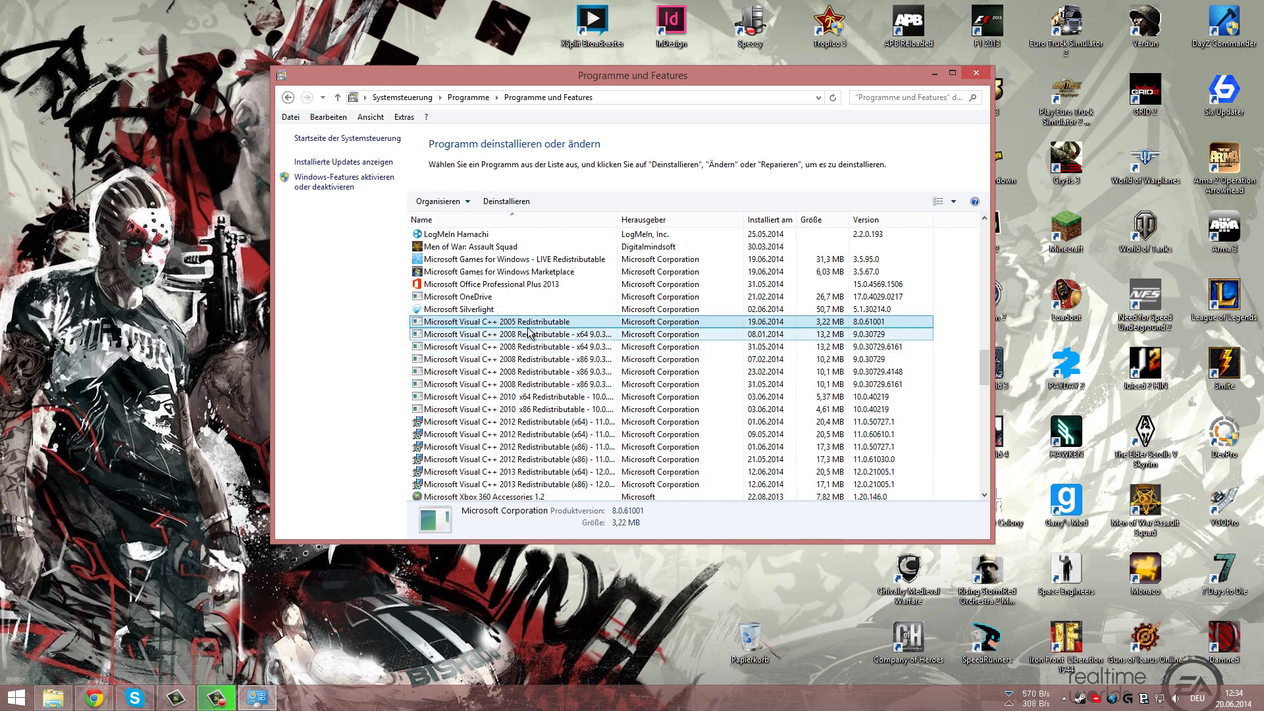
click(976, 74)
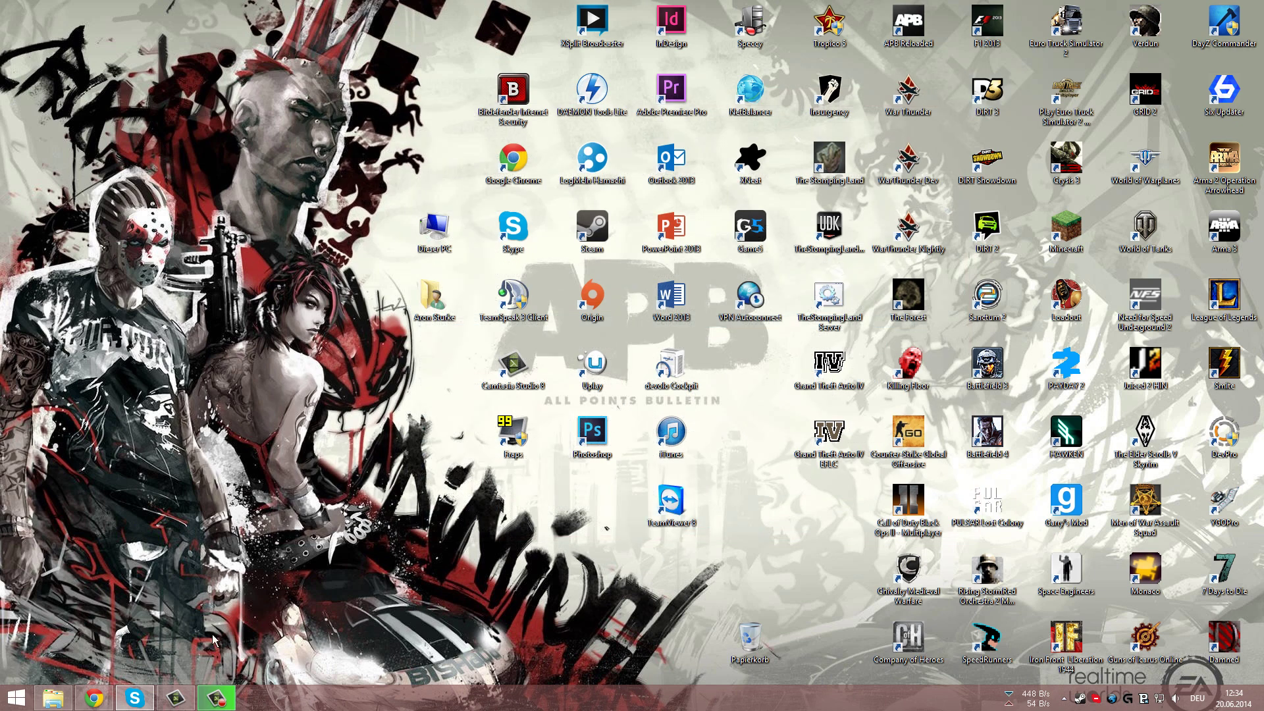
Restore the Installers folder window and reopen the list of installed programs from the Control Panel
click(54, 696)
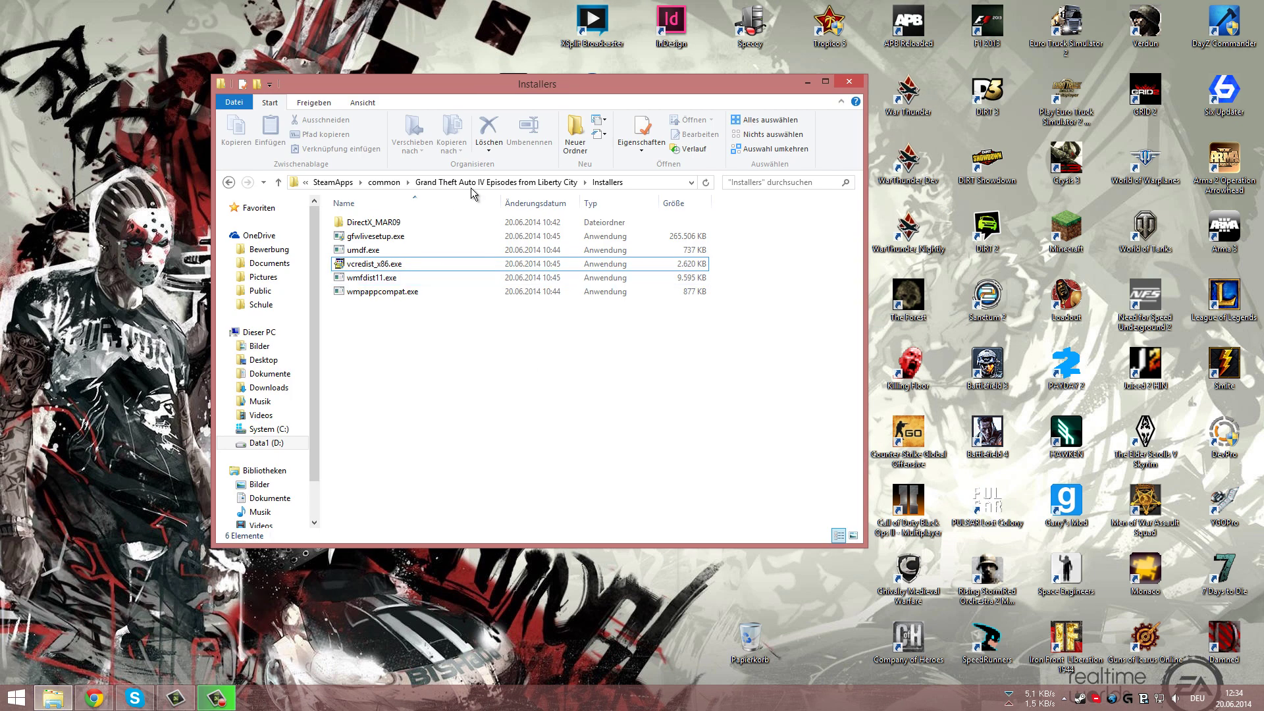
right_click(16, 697)
click(68, 619)
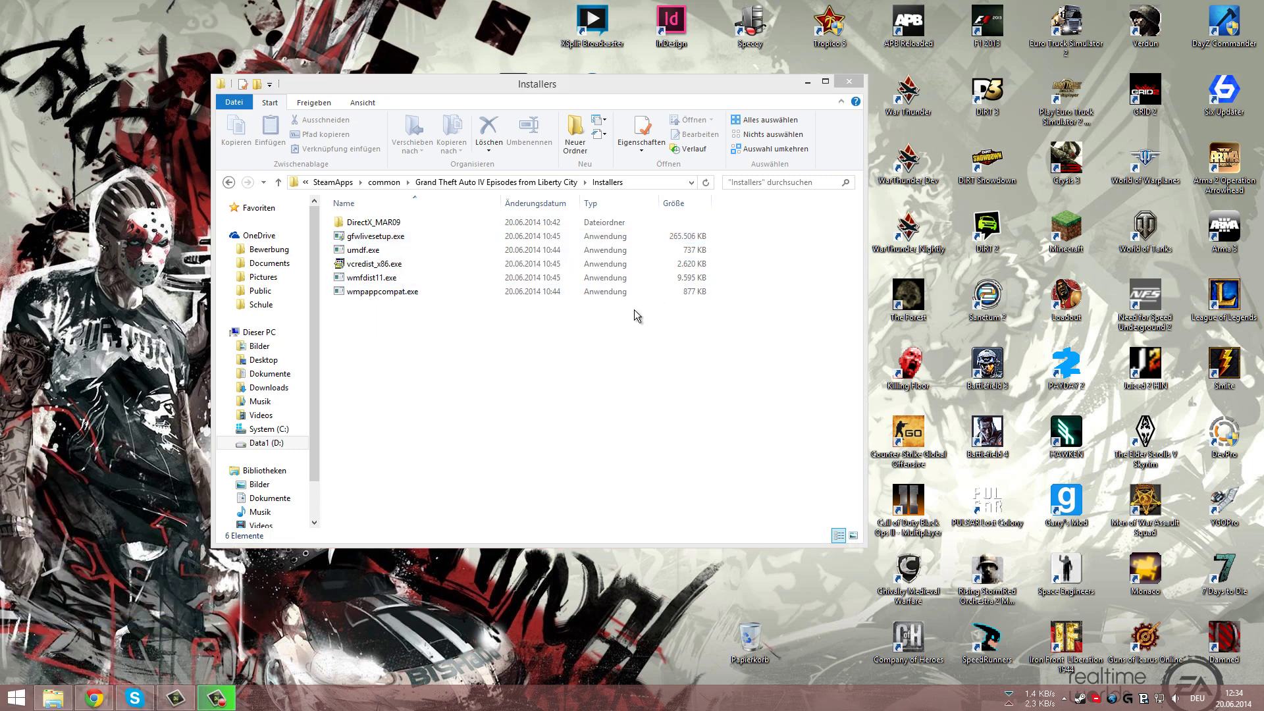
click(491, 343)
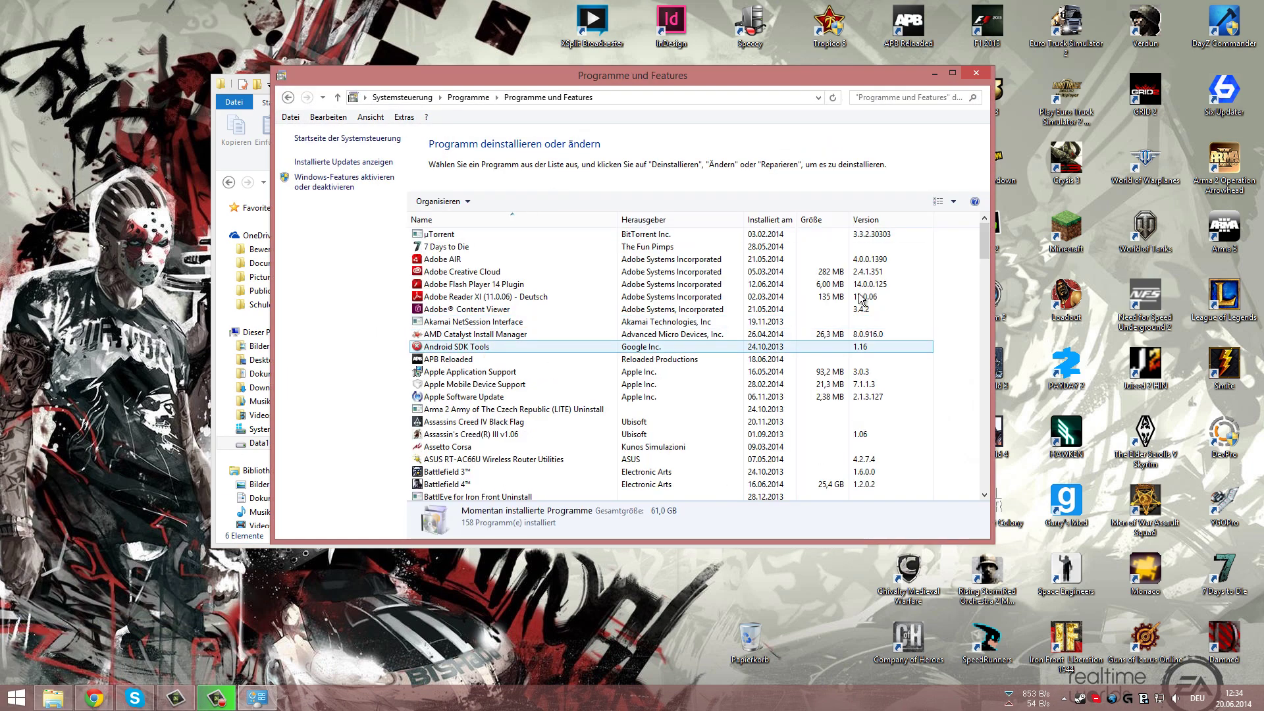
Locate the Microsoft Games for Windows - LIVE Redistributable and Marketplace entries among the installed programs, and close the list
drag(985, 236, 974, 339)
scroll(513, 296, down, 3)
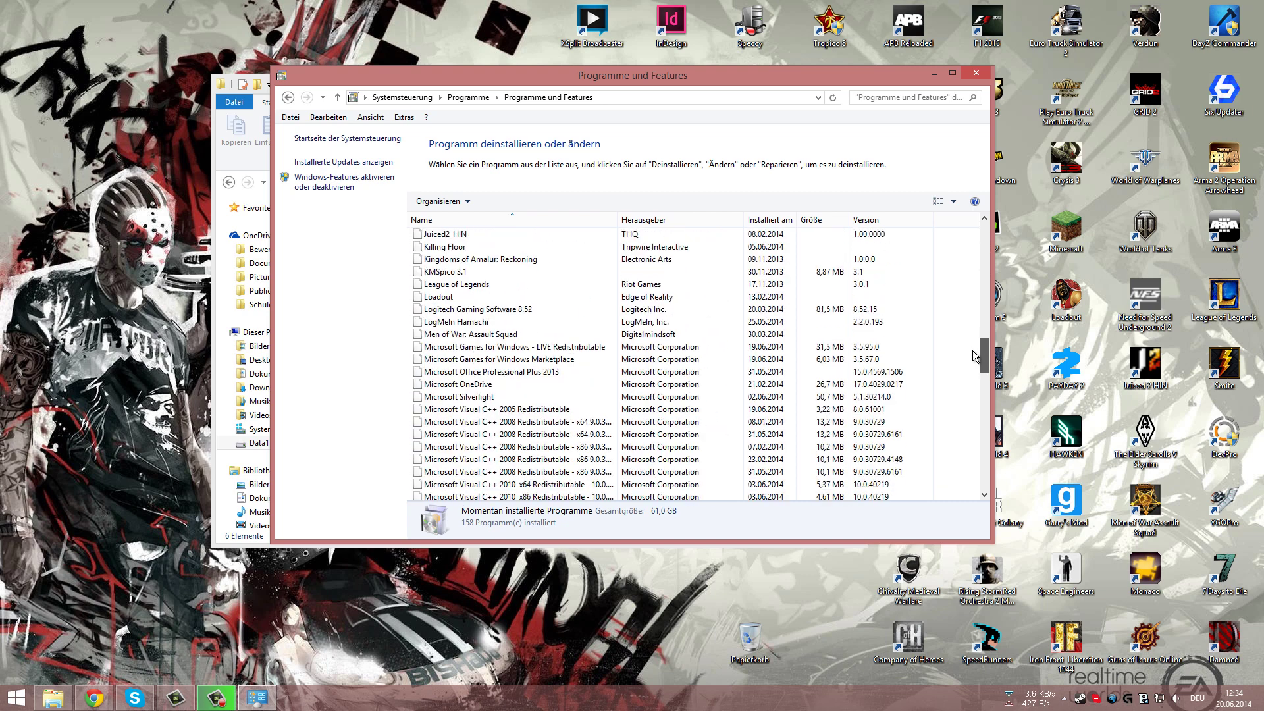
click(513, 297)
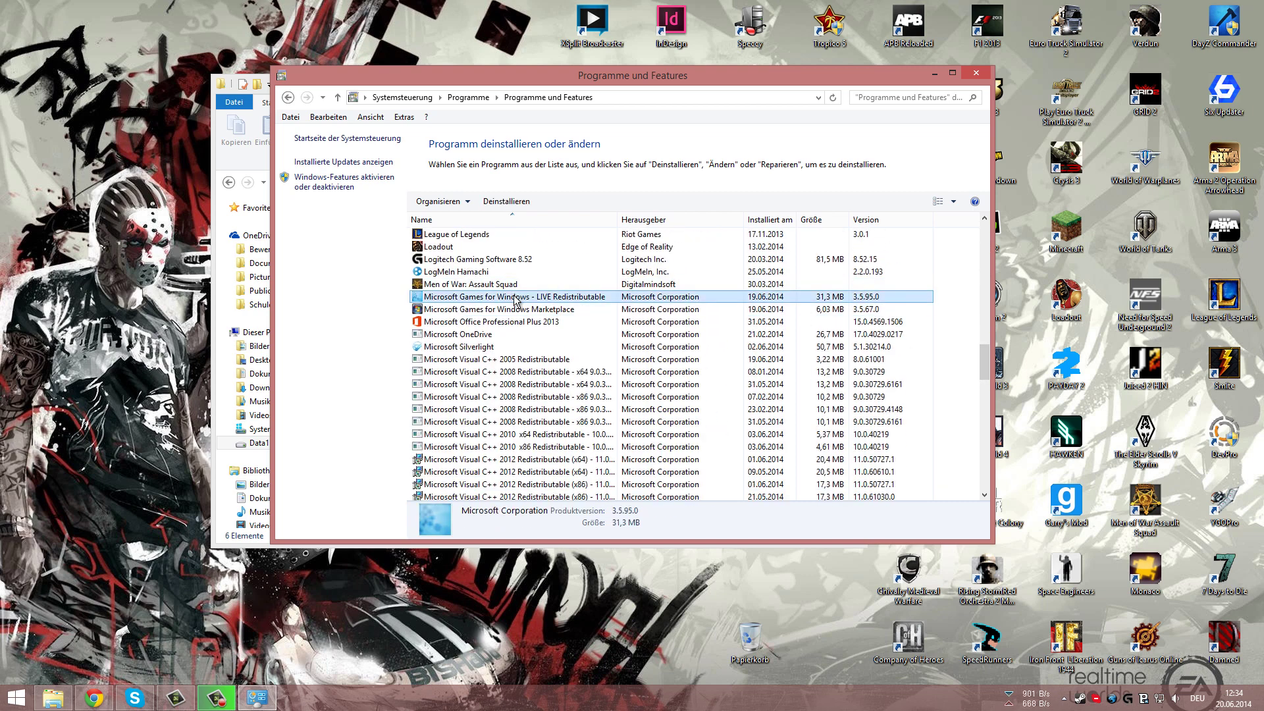
click(526, 309)
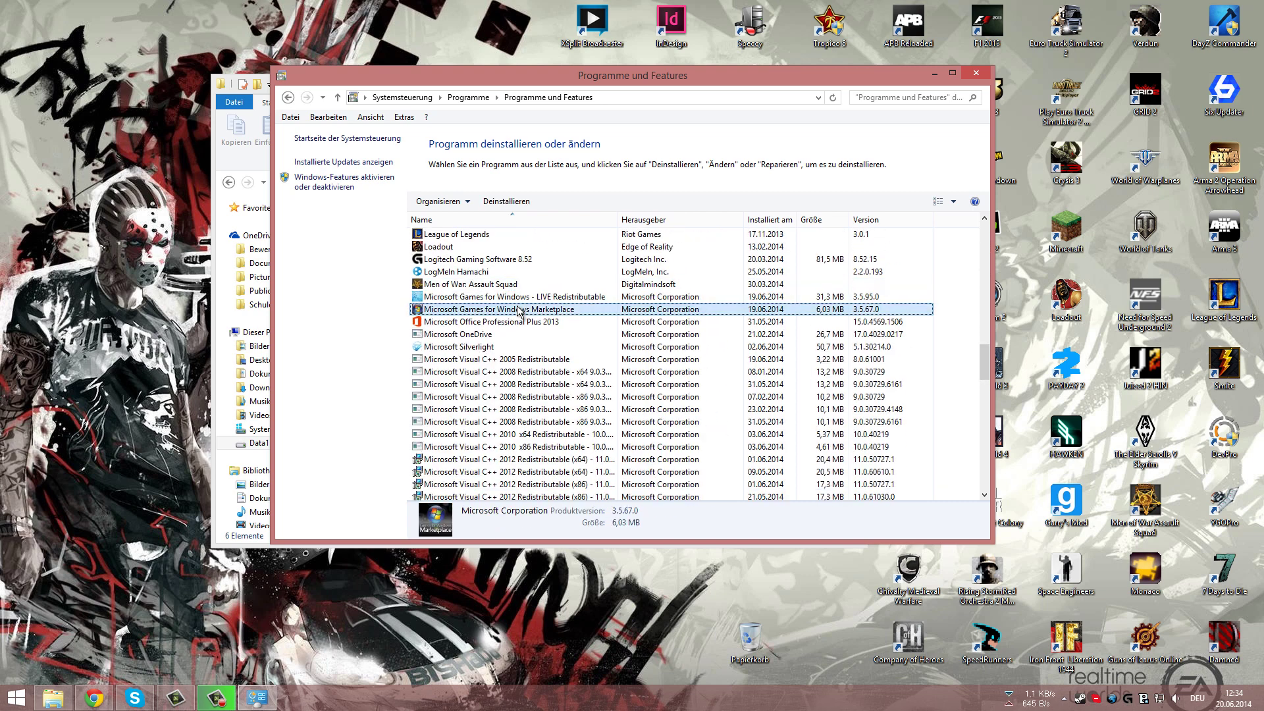
click(538, 296)
click(538, 309)
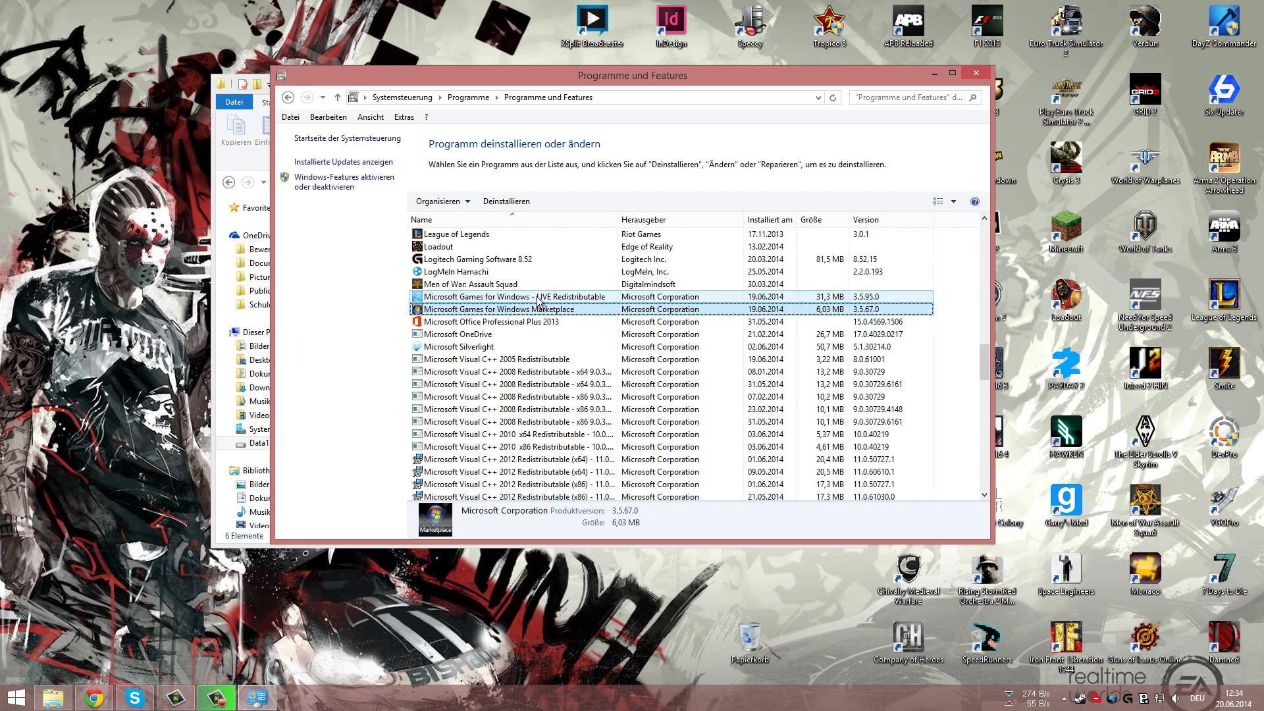
click(538, 296)
click(539, 309)
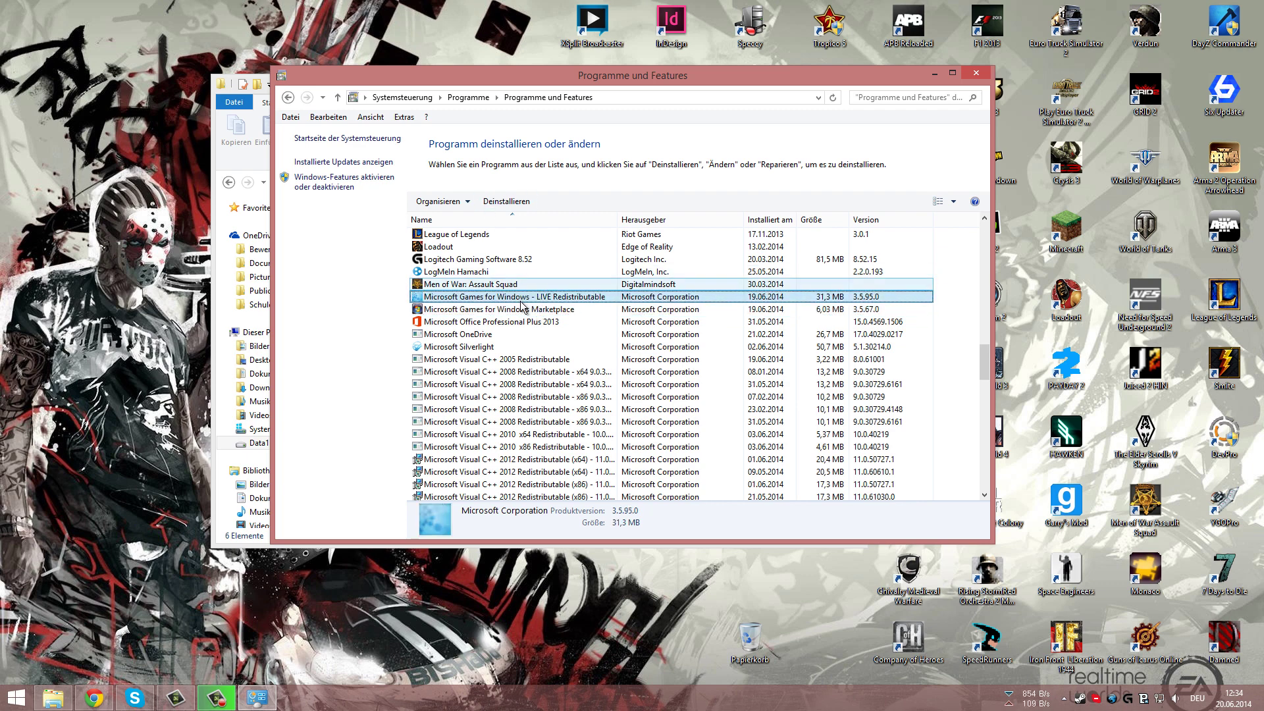
click(976, 74)
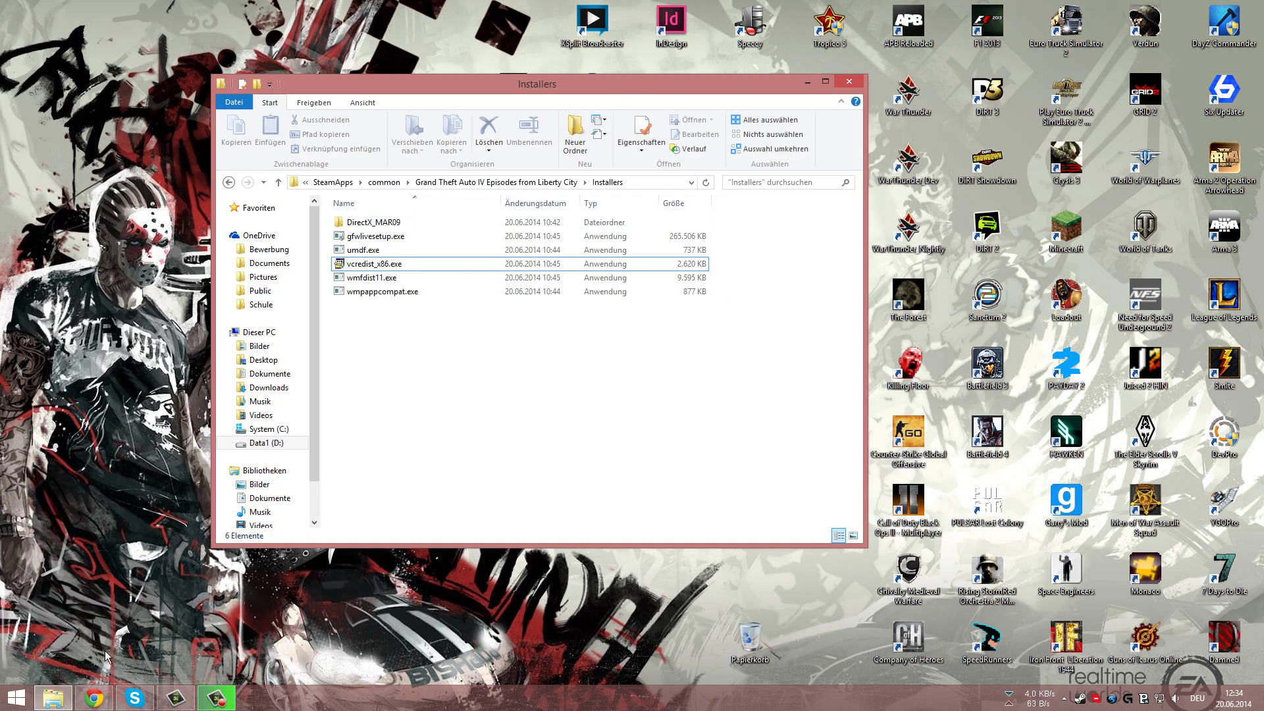
Switch to Chrome, search for "microsoft games for windows live", and open Microsoft's Games for Windows Software Setup download page
click(86, 703)
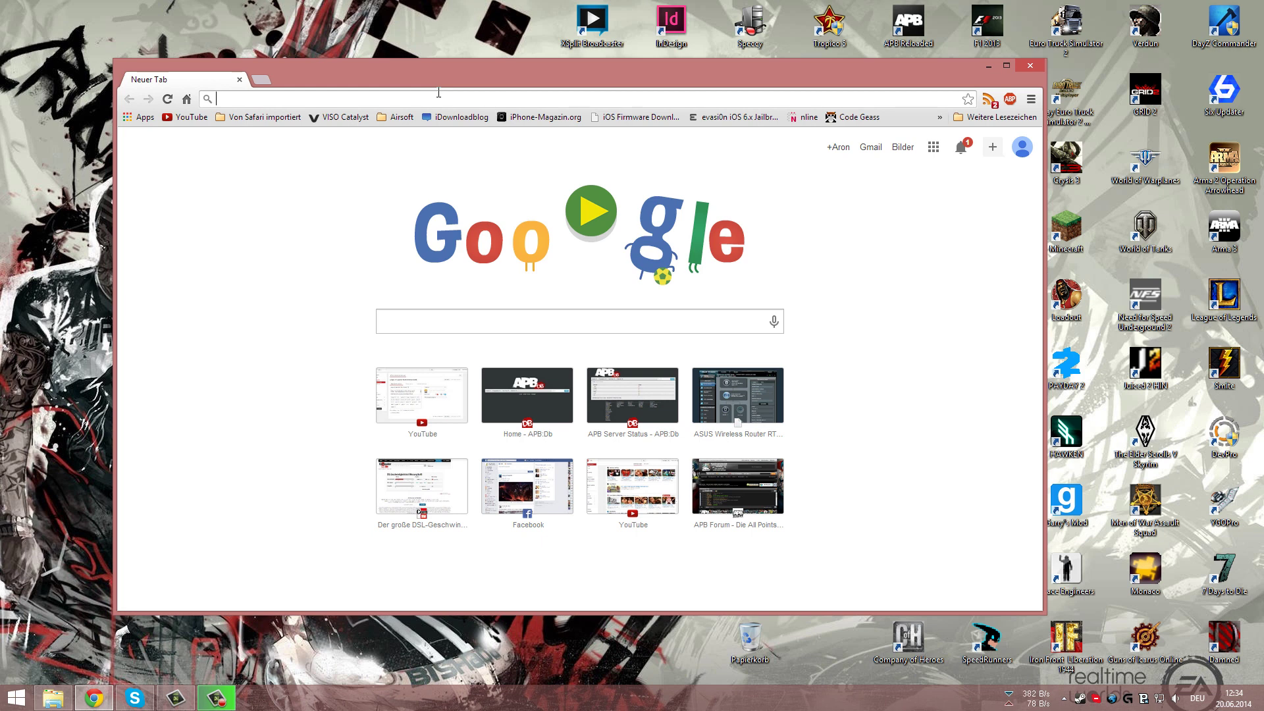
text(micr)
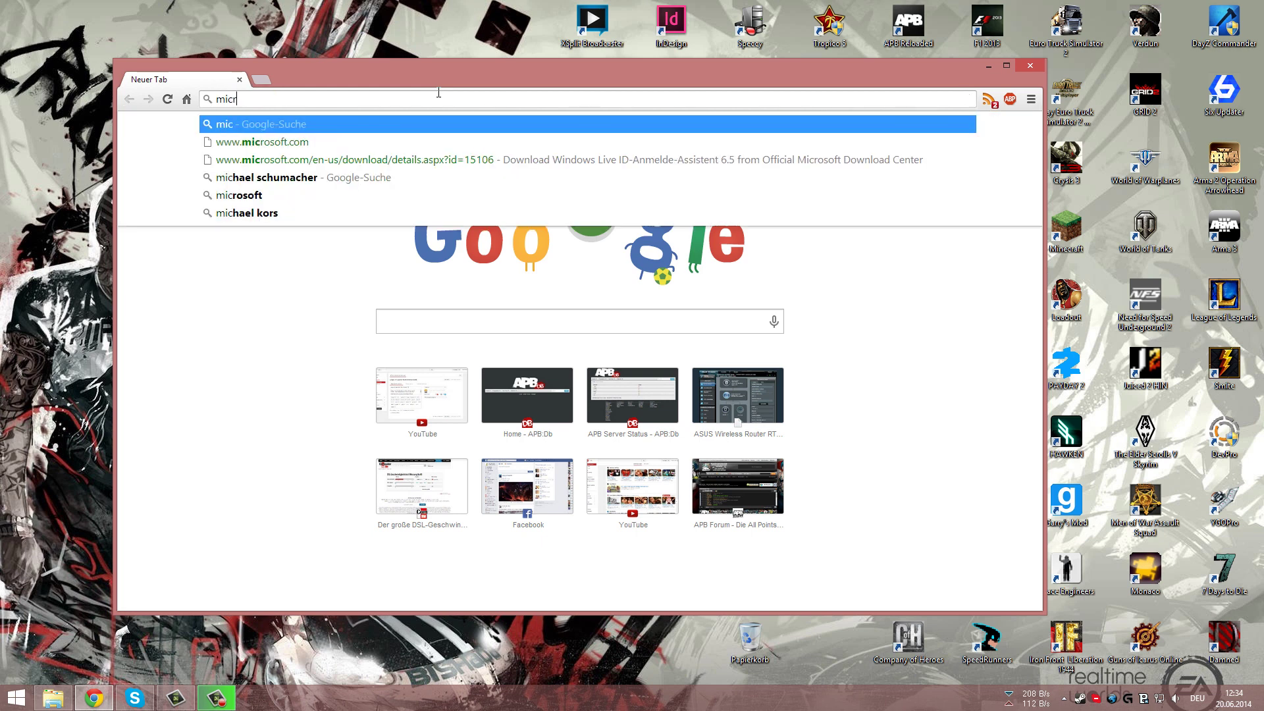
text(osoft ga)
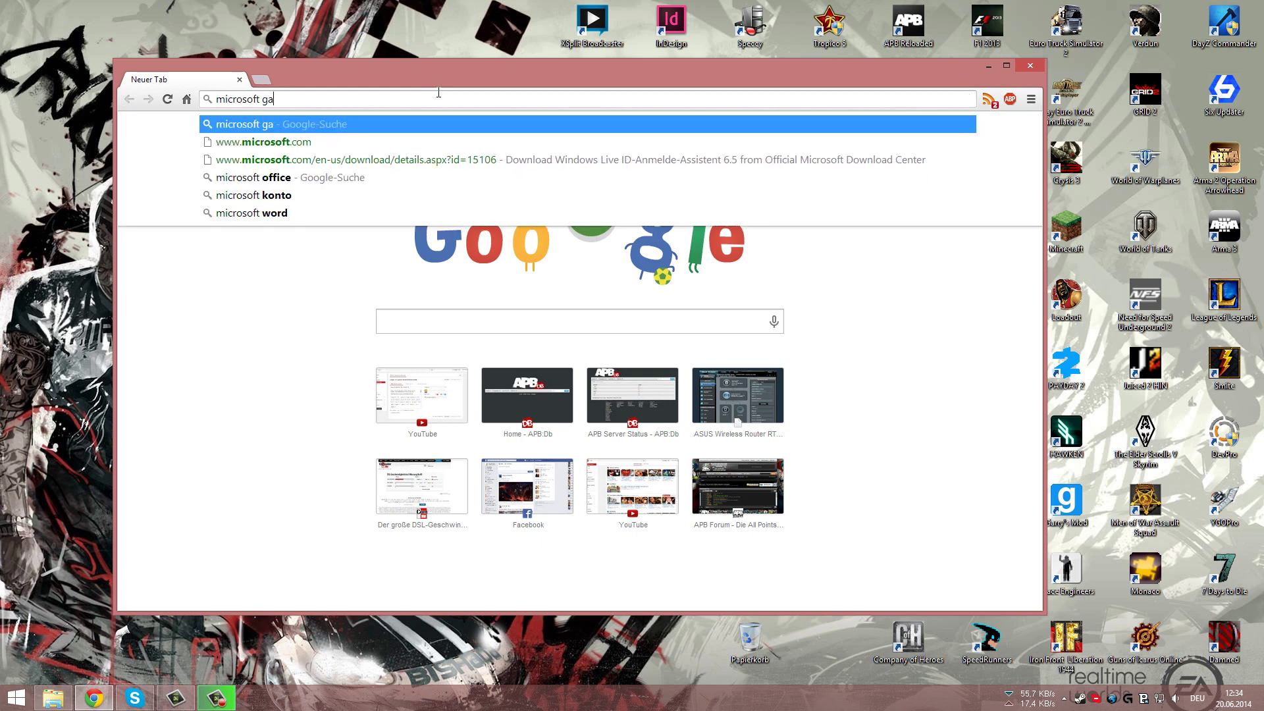
text(mes for windows live)
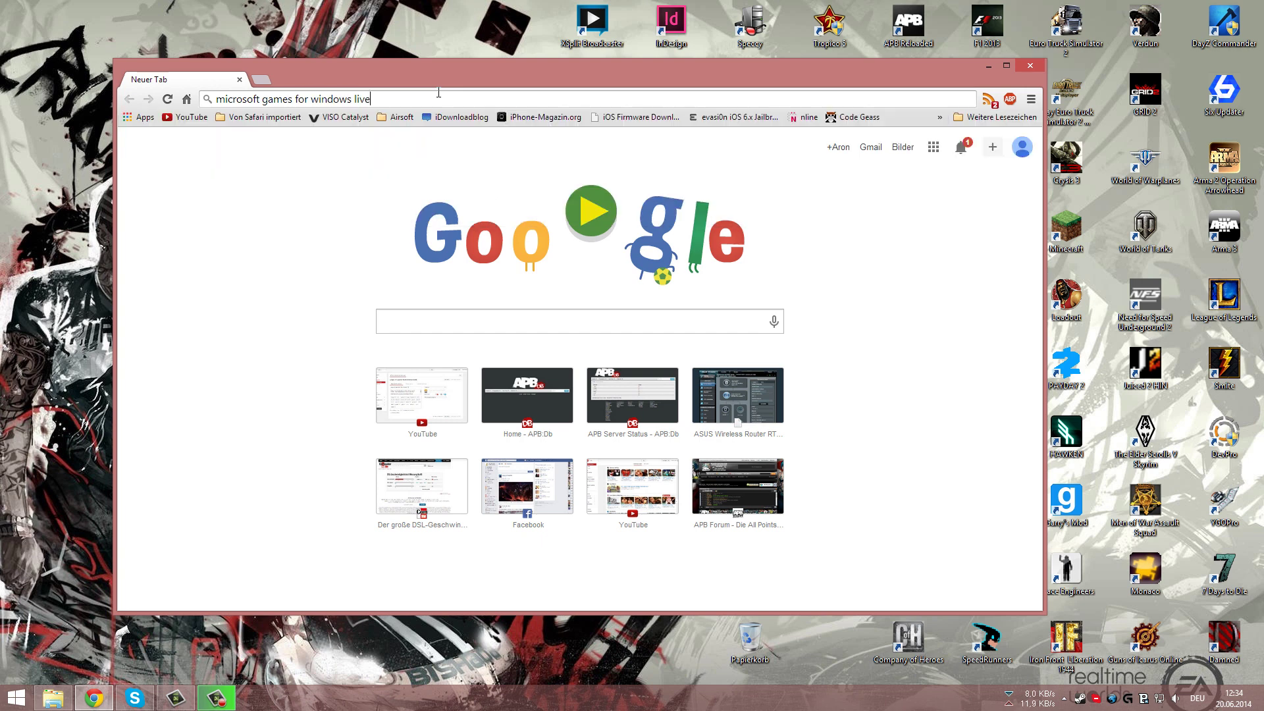
key(Return)
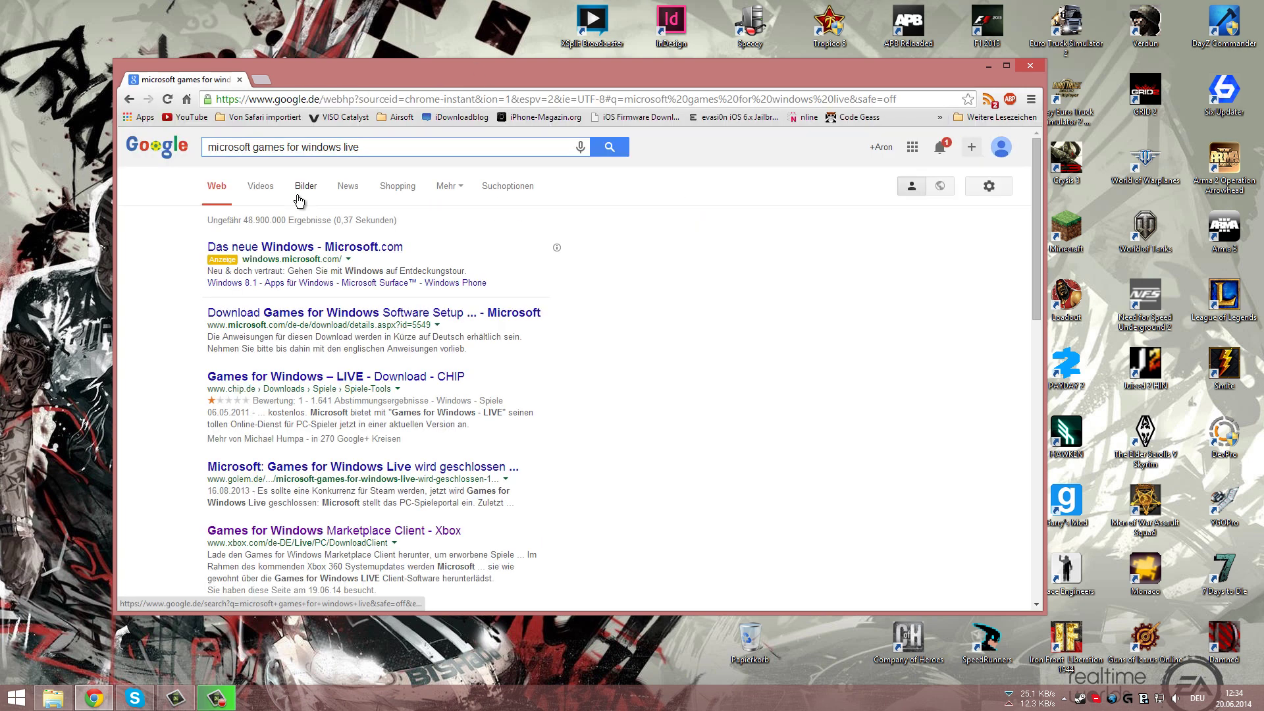
click(316, 315)
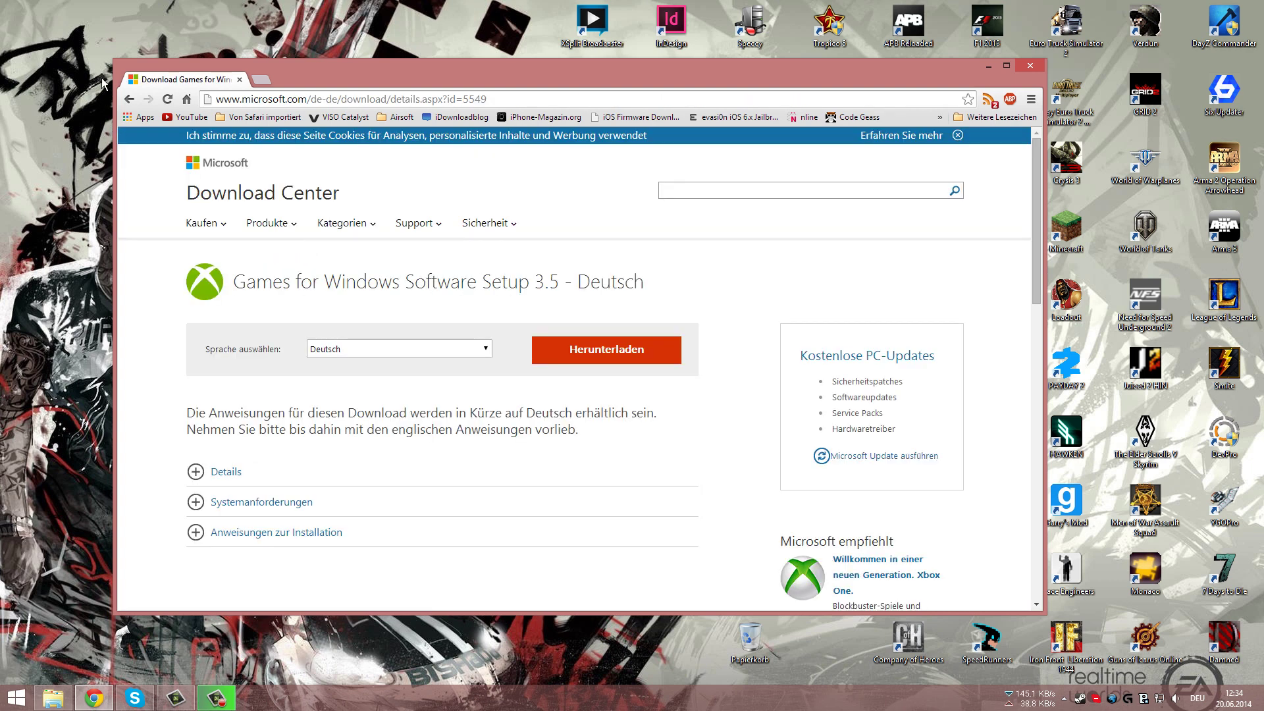
Download the installer from Xbox's Games for Windows Marketplace Client page in the search results, and show the file in its folder
click(130, 100)
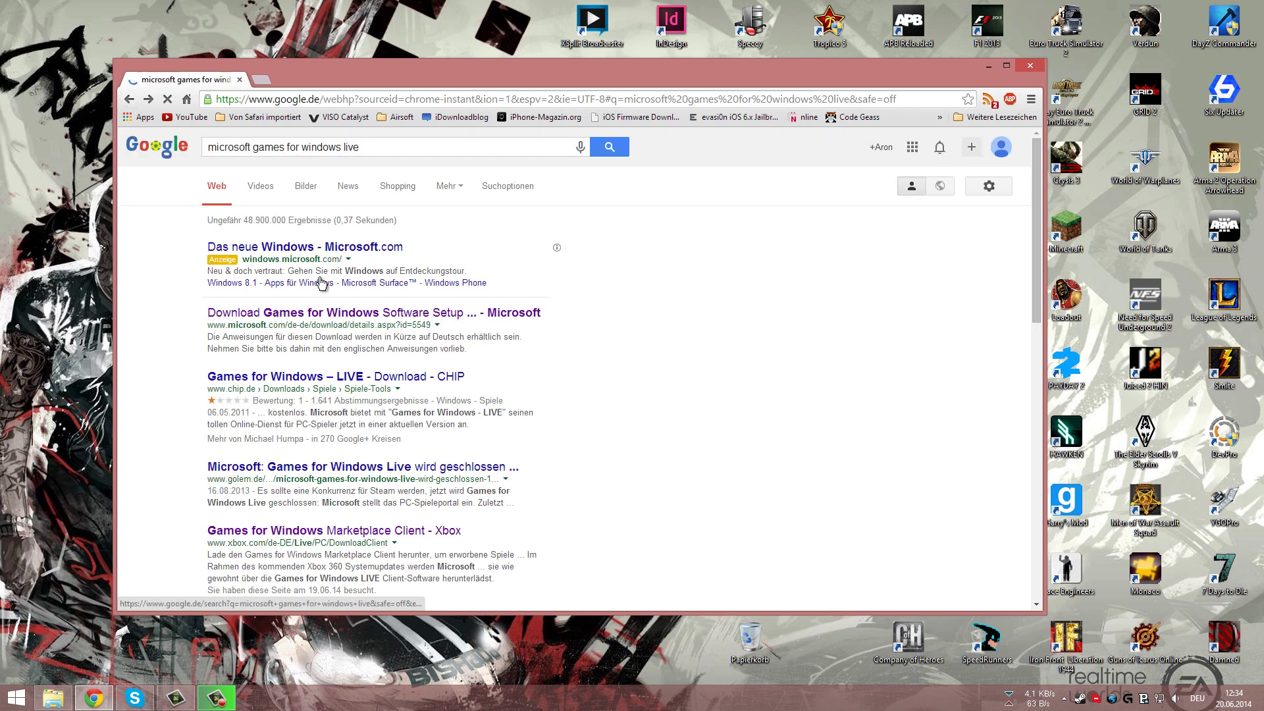
click(405, 537)
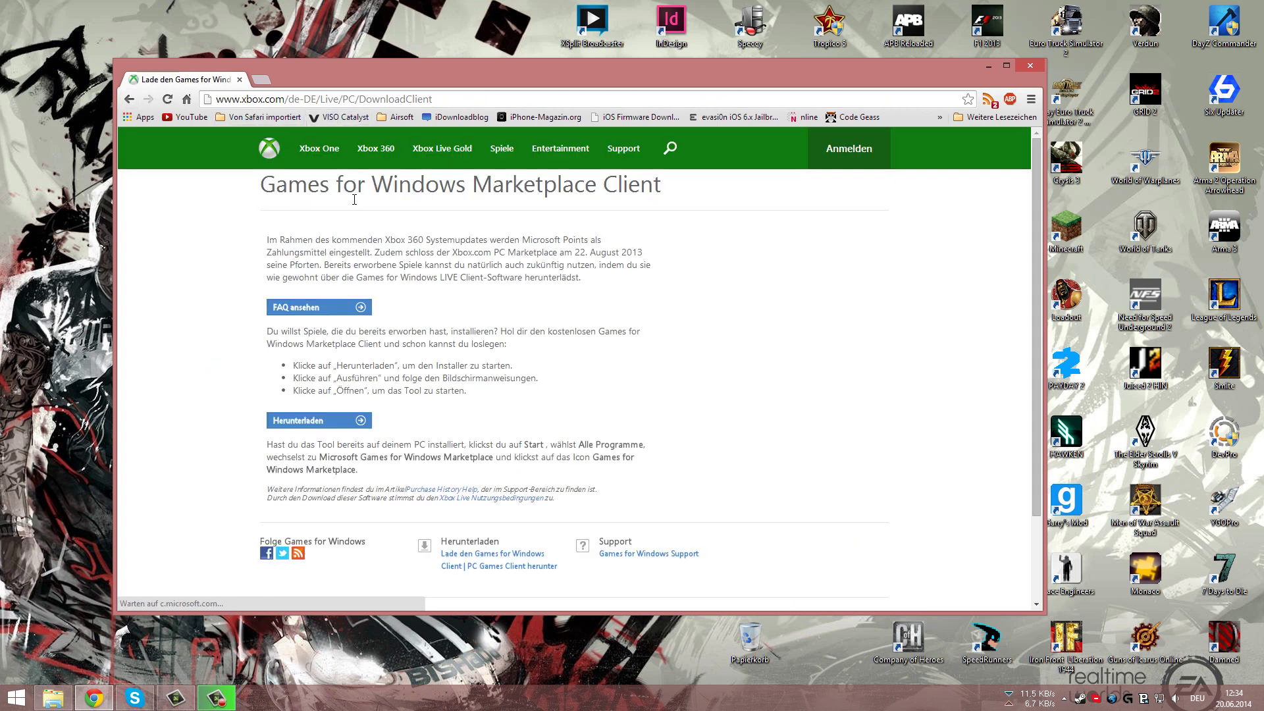
click(302, 422)
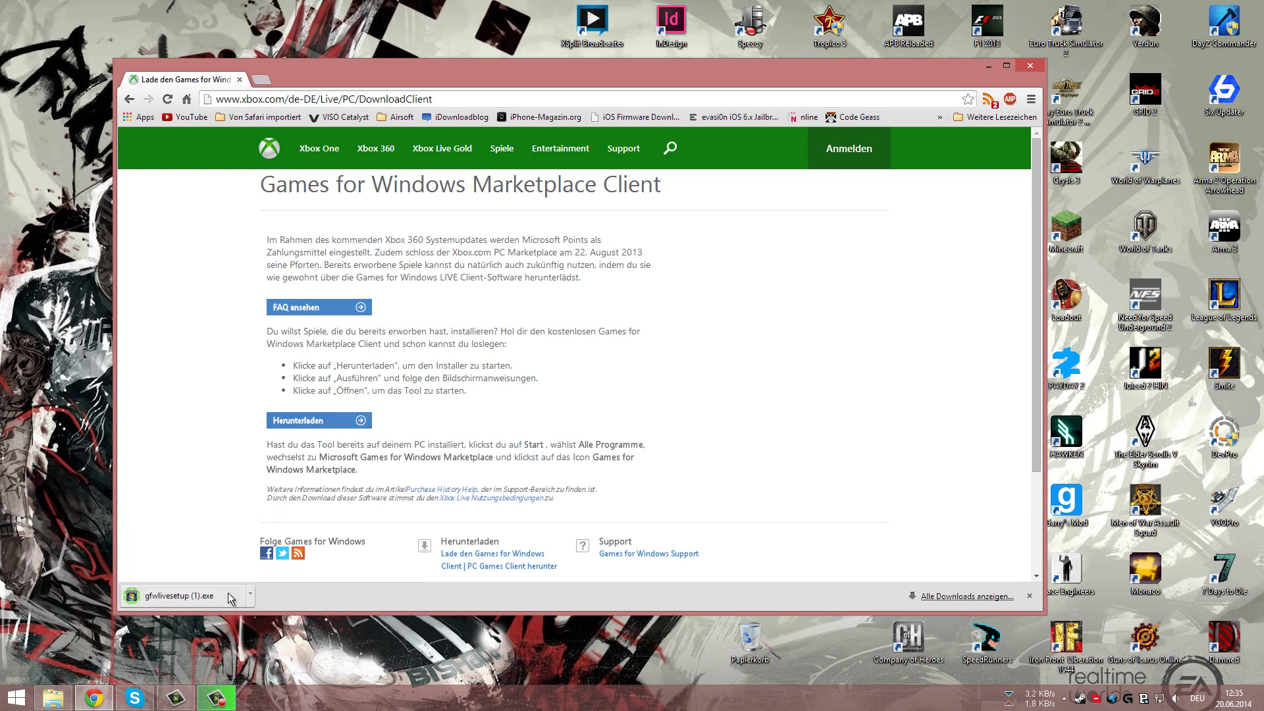
right_click(187, 599)
click(251, 645)
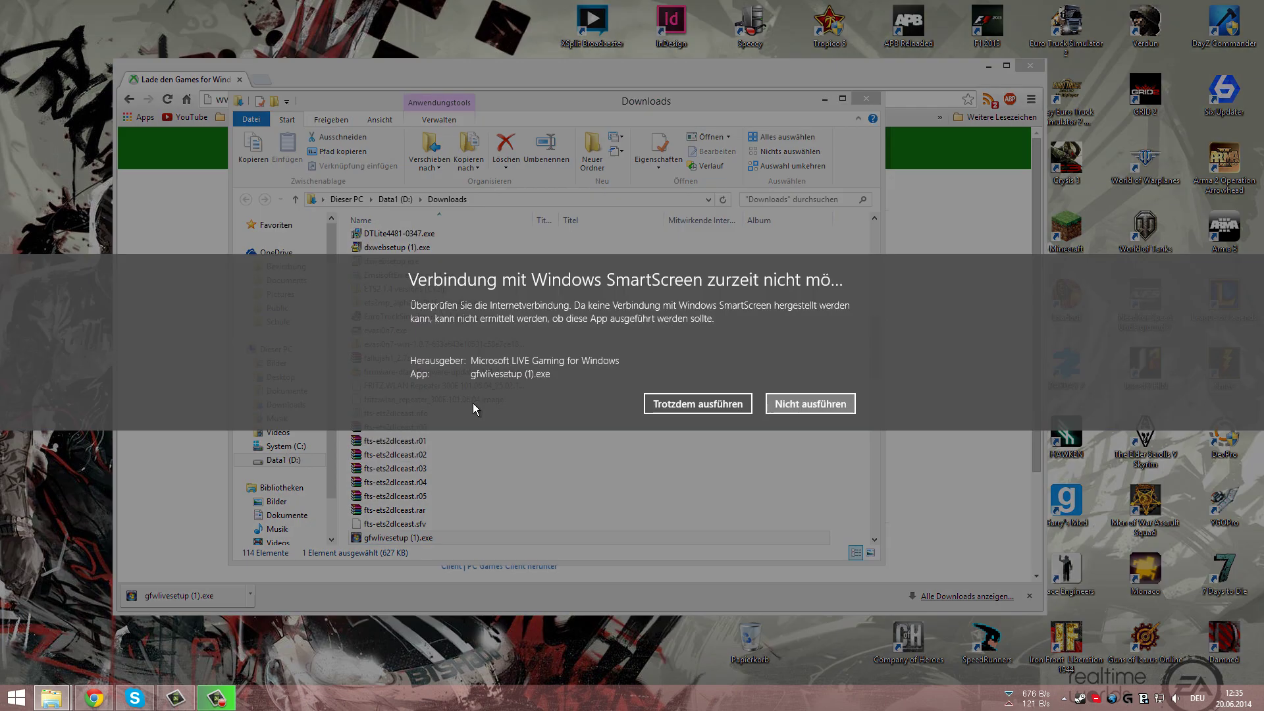
Run gfwlivesetup (1).exe despite the SmartScreen warning, cancel the Games for Windows - LIVE installation, and exit the setup
click(698, 403)
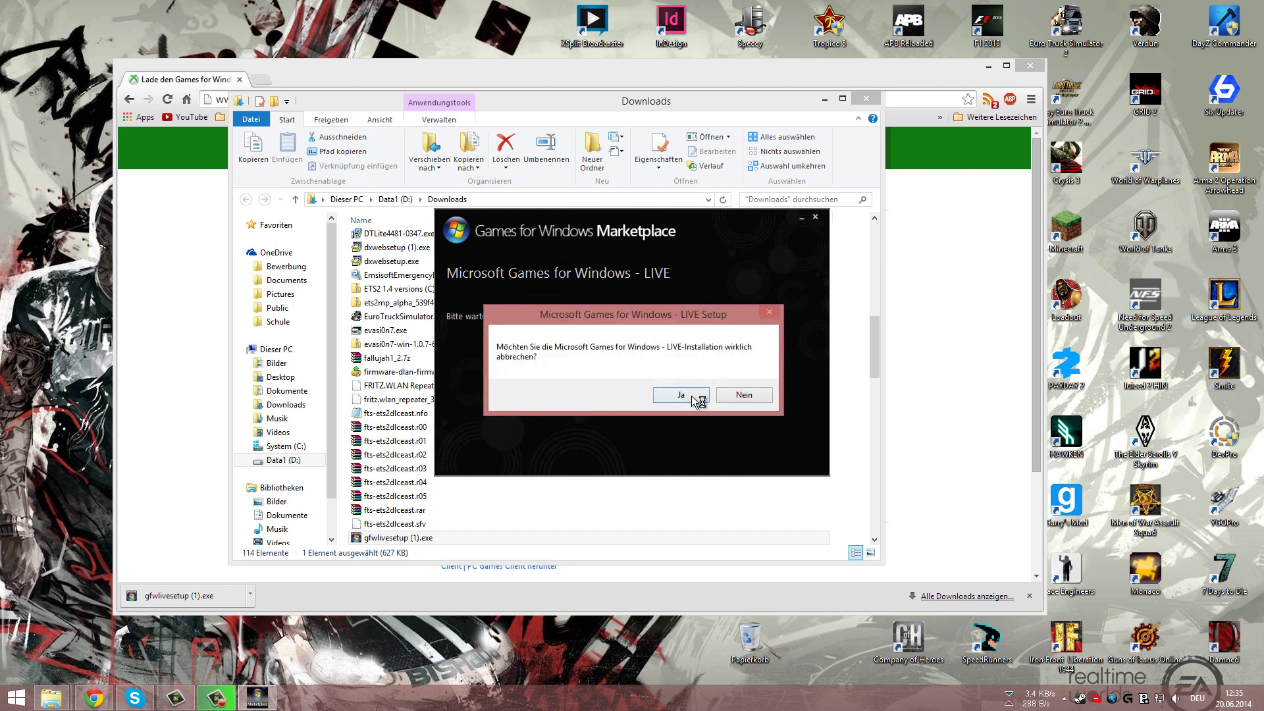
click(694, 397)
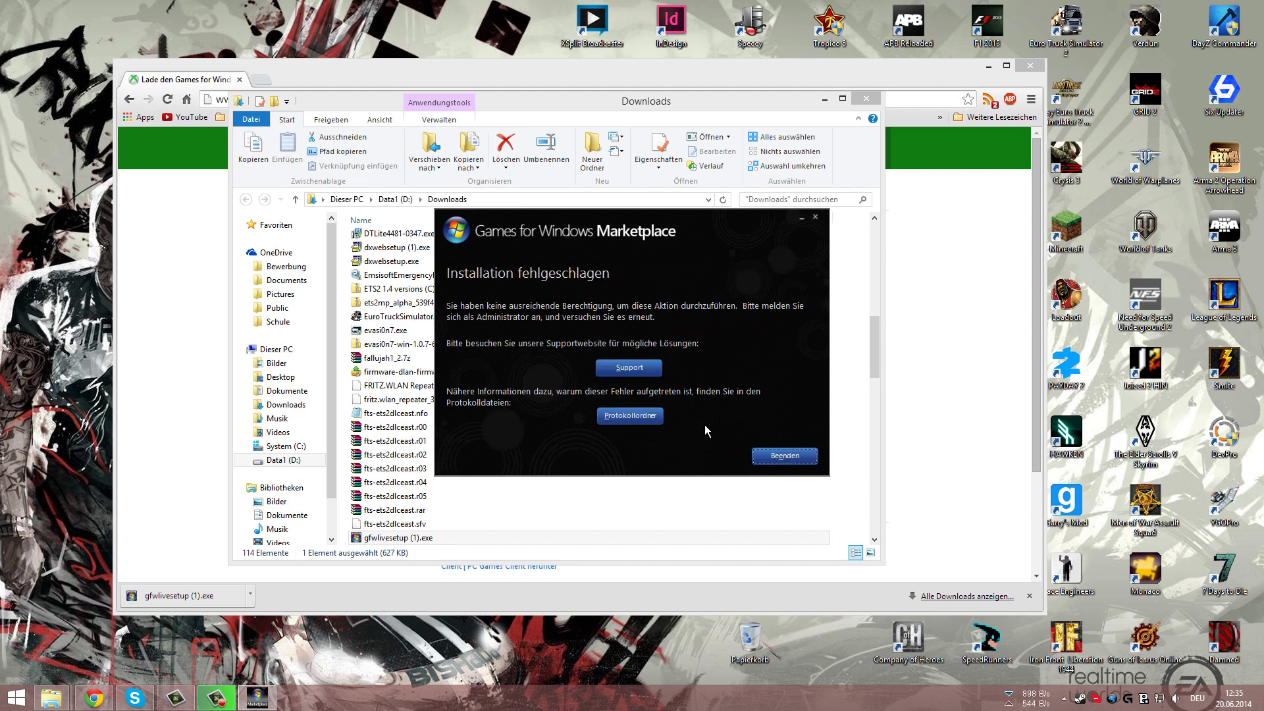
click(780, 454)
scroll(526, 467, down, 2)
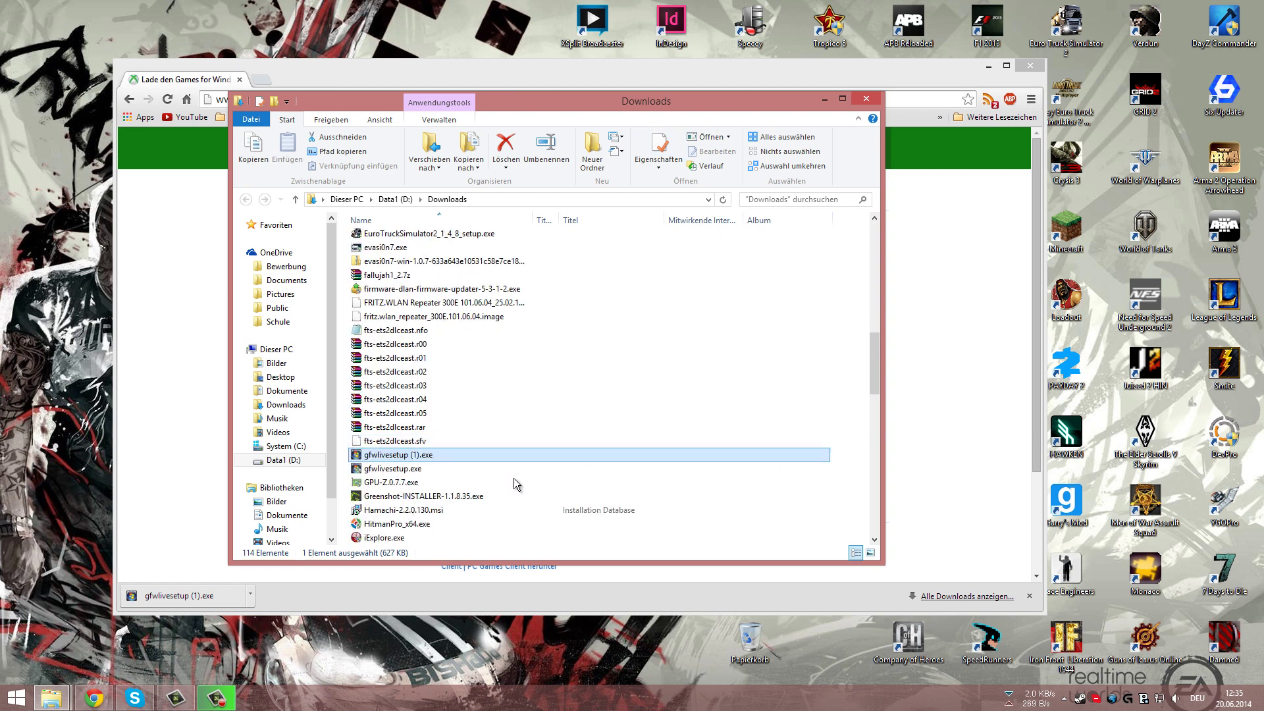
Delete gfwlivesetup (1).exe from the Downloads folder, decline erasing it permanently from the recycle bin, and close the folder window
right_click(456, 461)
click(480, 421)
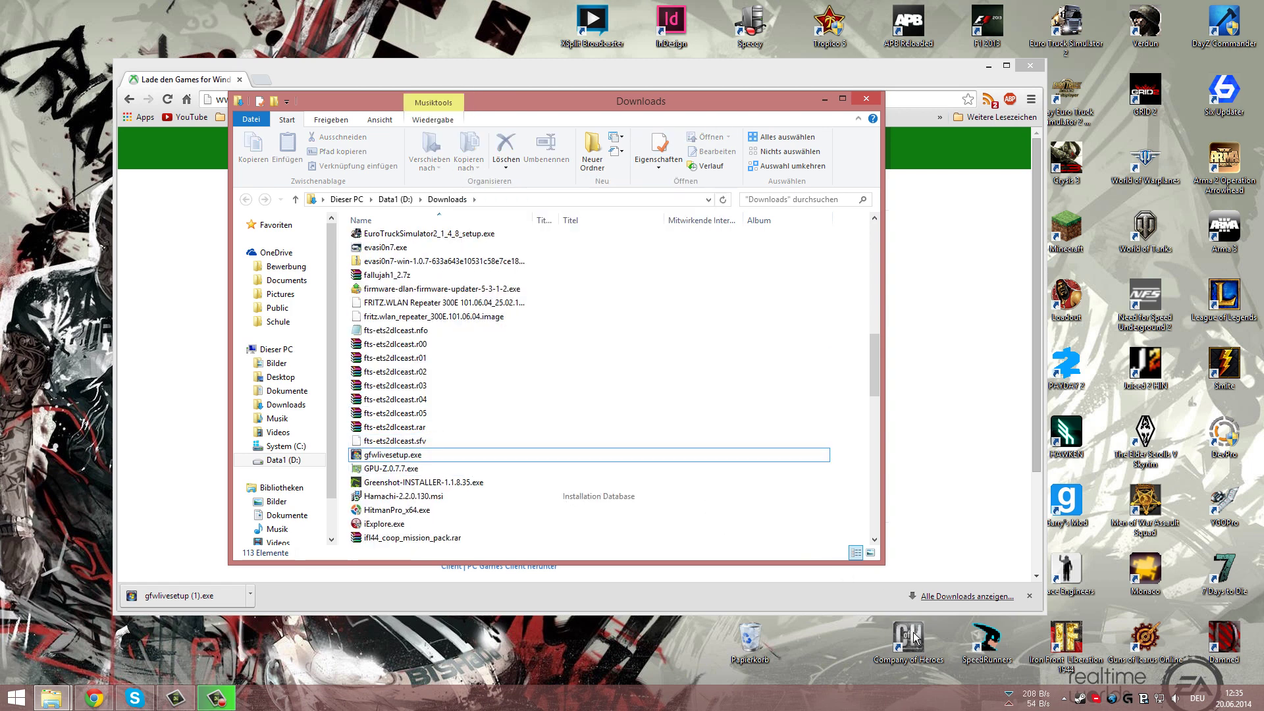
right_click(738, 635)
click(785, 549)
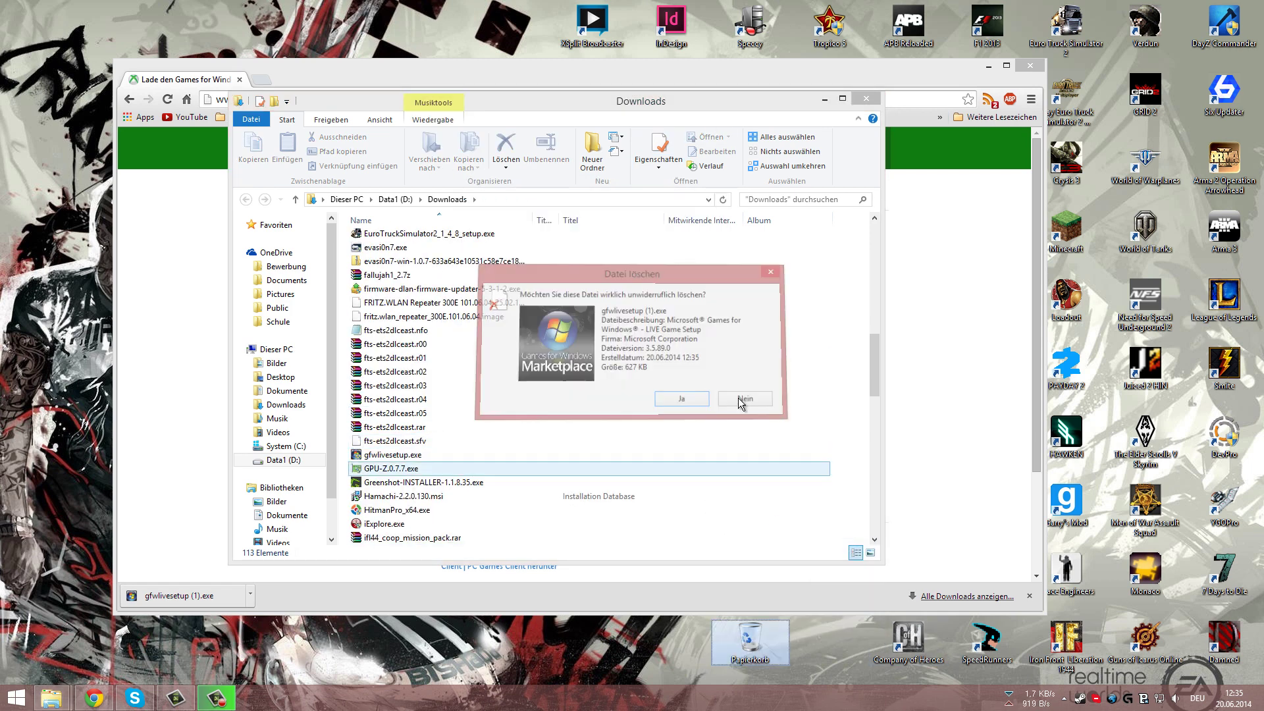
click(739, 398)
click(868, 97)
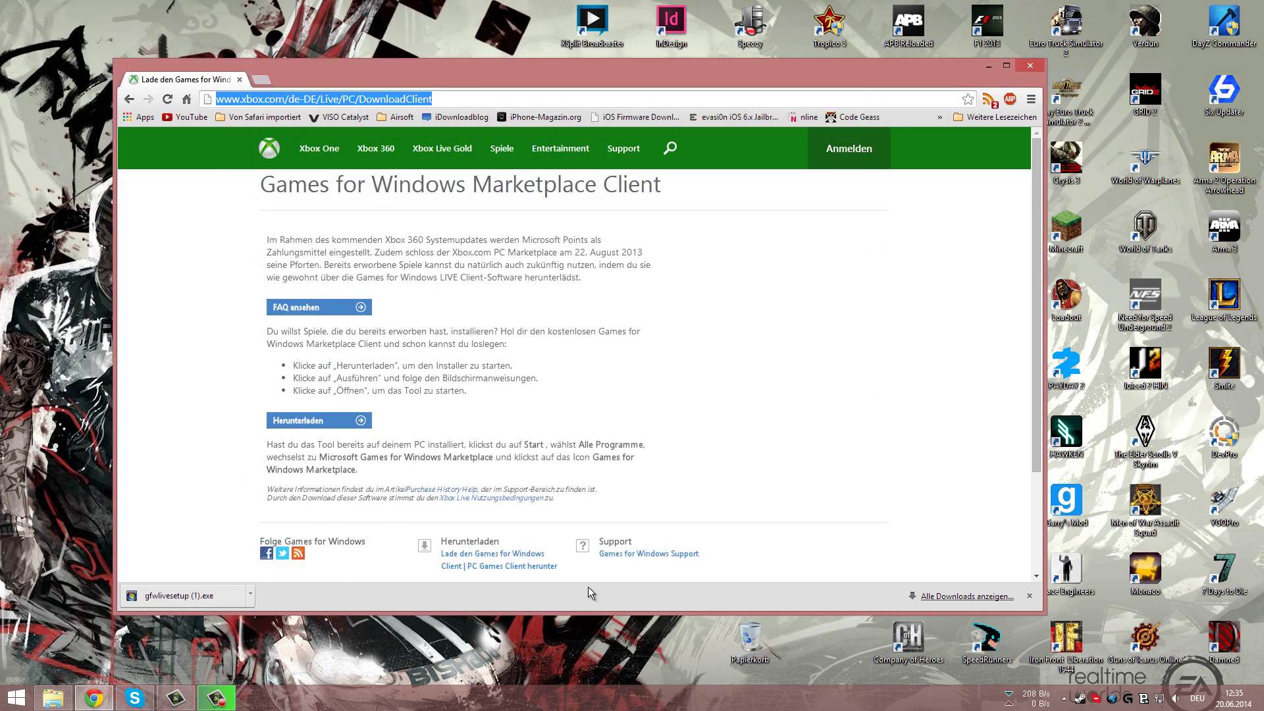
Bring up the Windows power options containing Neu starten (restart), and dismiss them without restarting
mouse_move(1261, 708)
click(1227, 586)
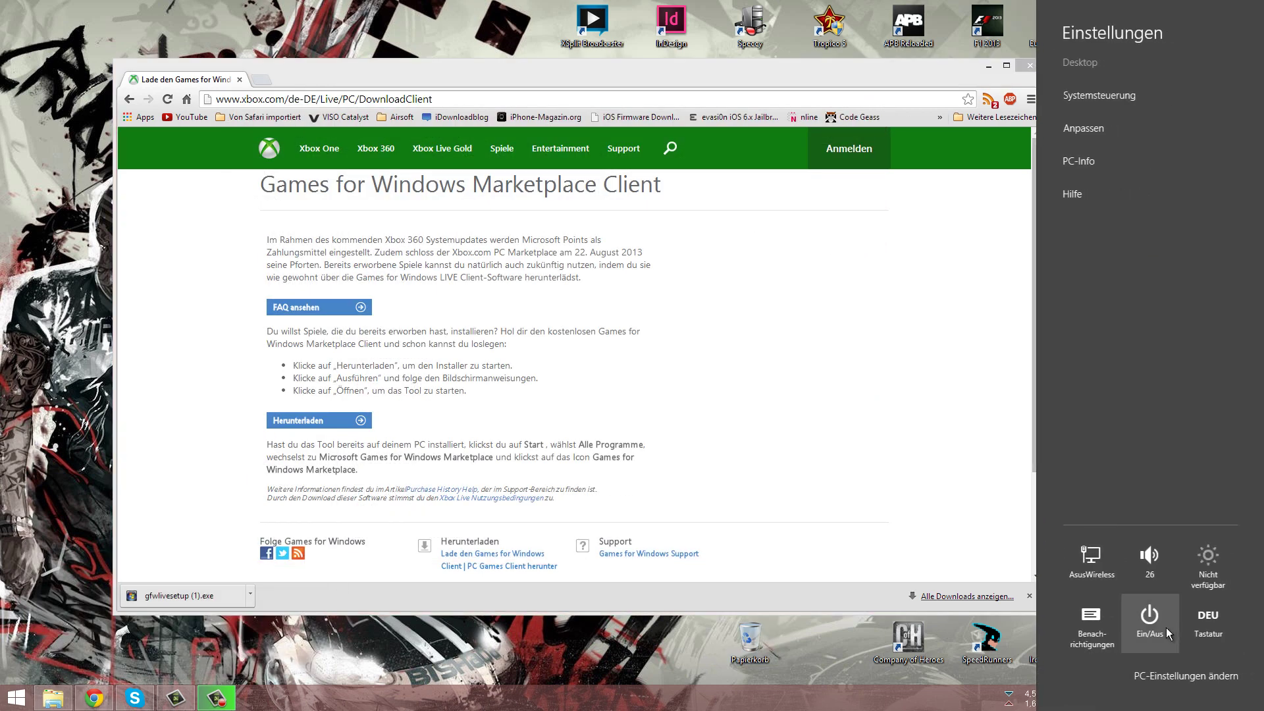
click(1165, 627)
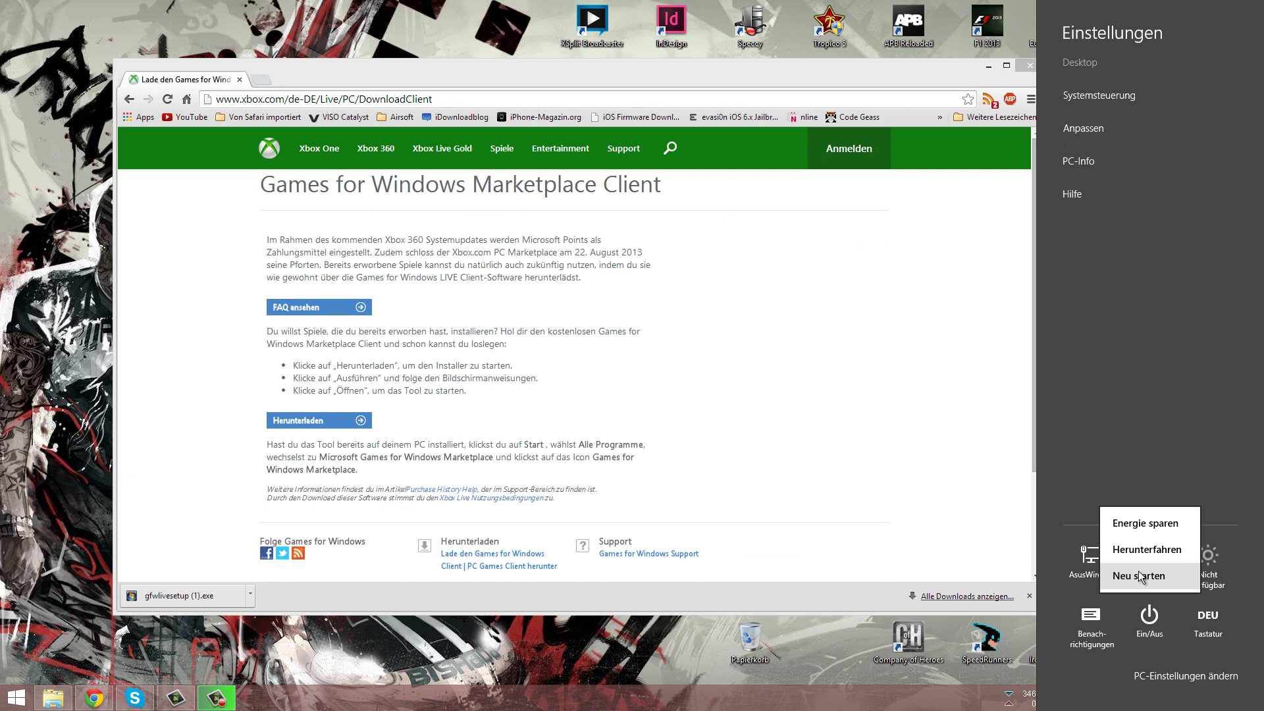
click(744, 408)
click(808, 388)
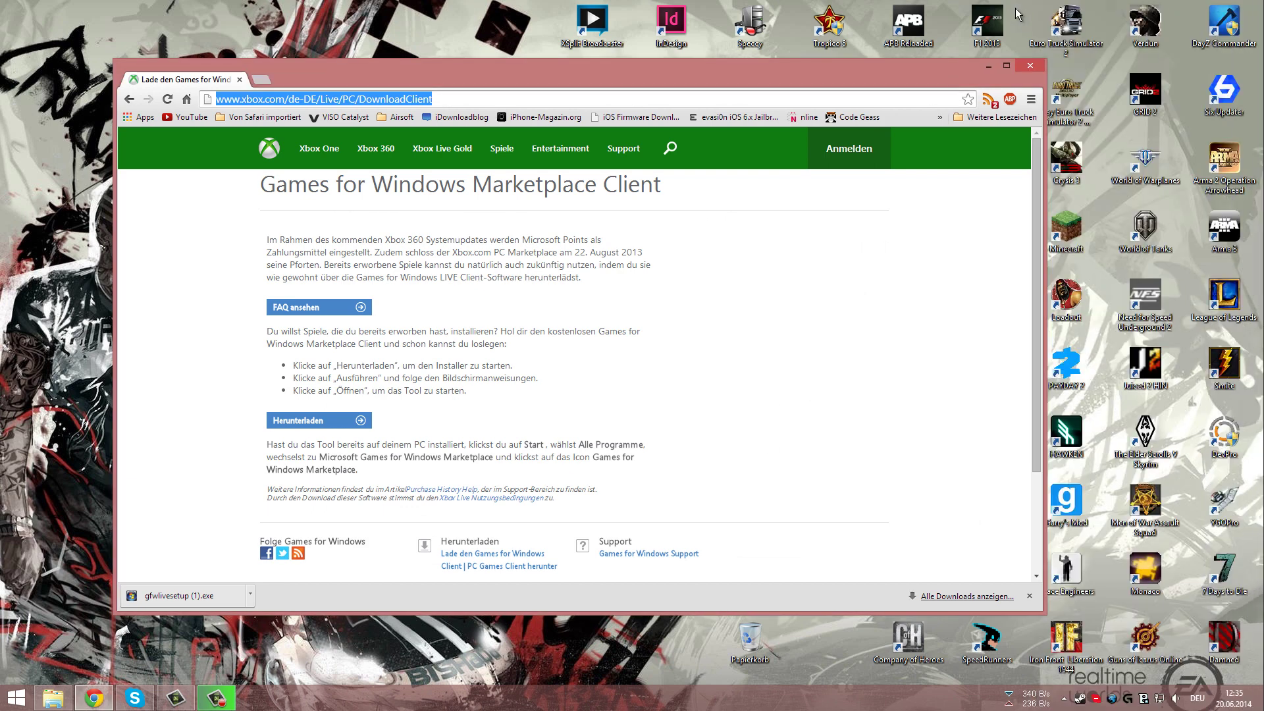
Close Chrome and the Installers folder window, and open drive Data1 (D:) in File Explorer
click(1031, 67)
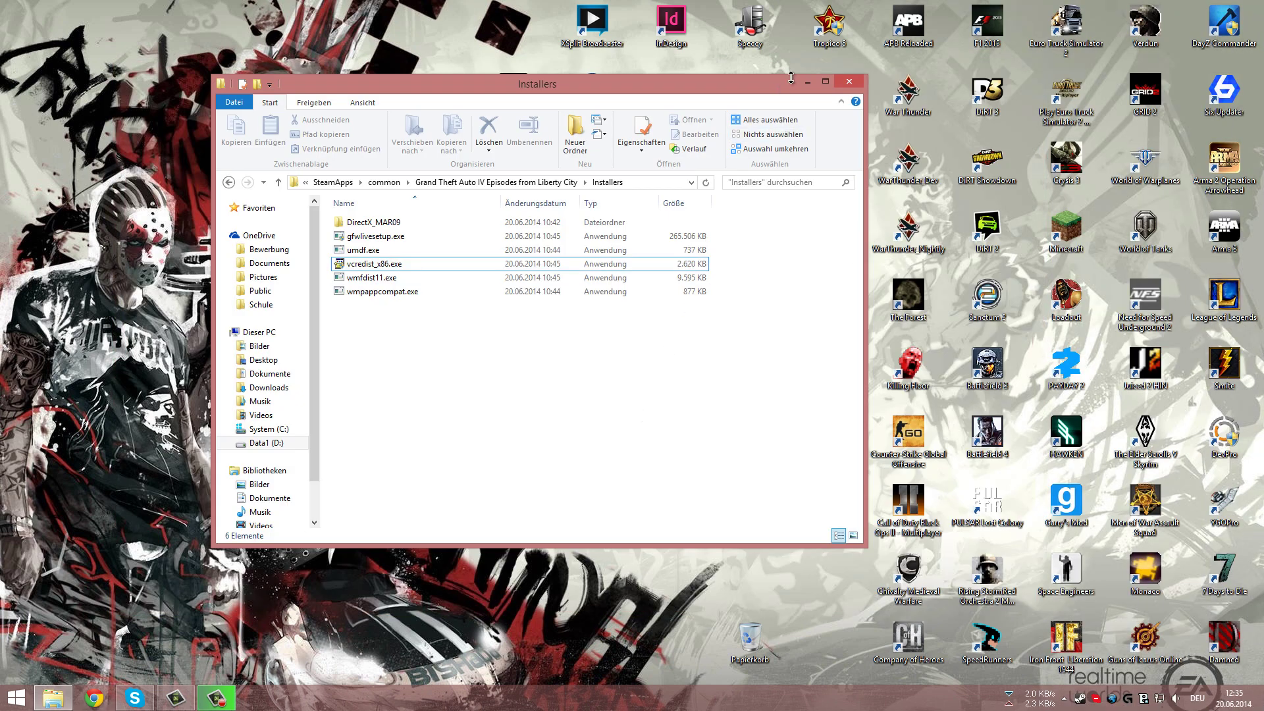
click(850, 83)
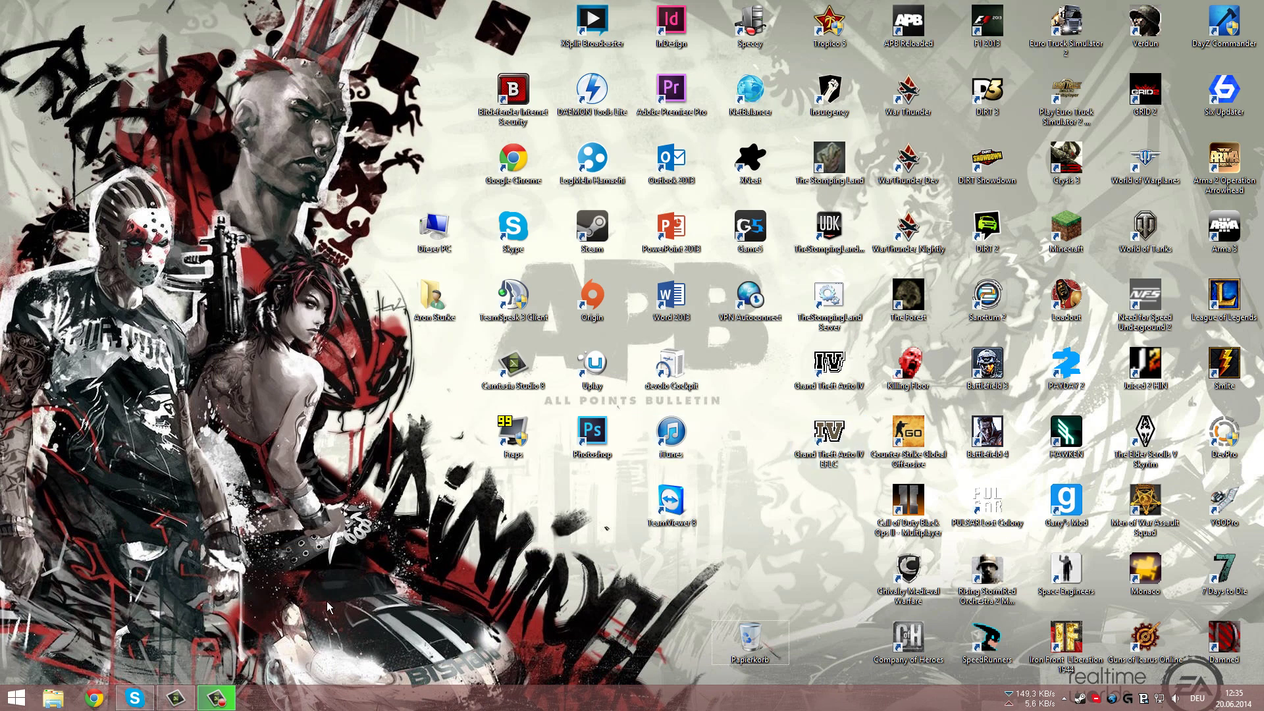
click(54, 699)
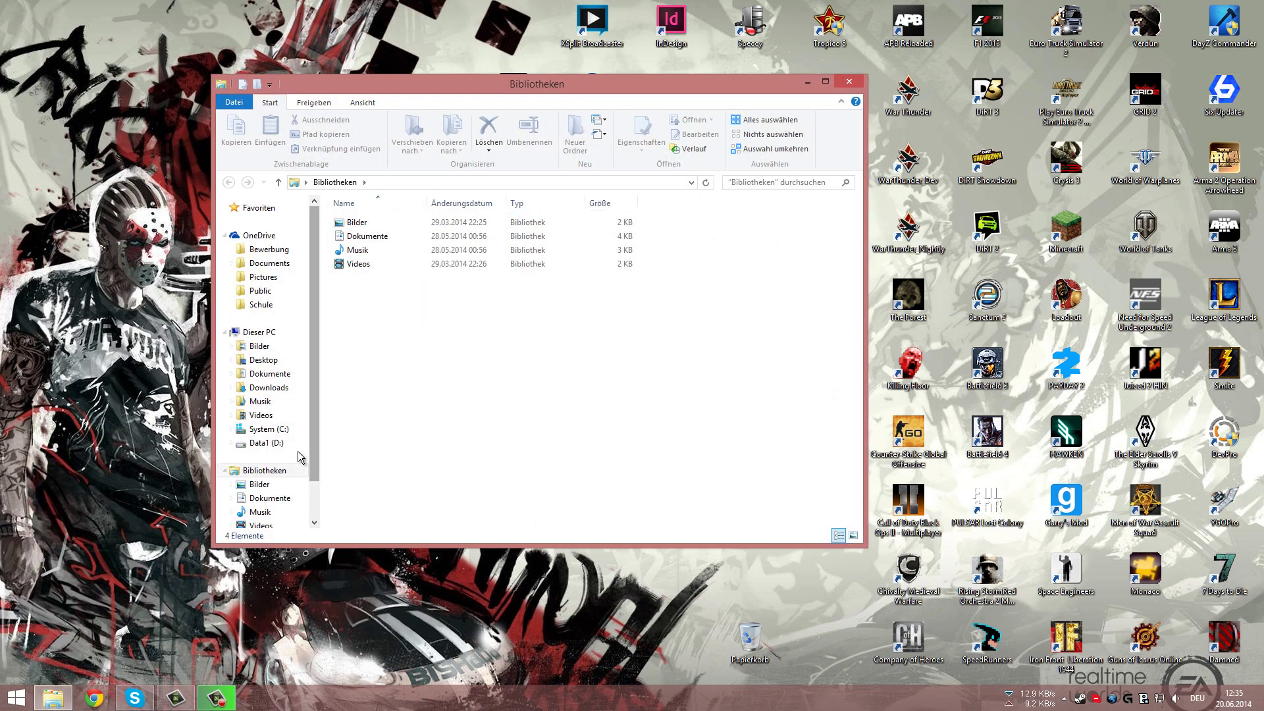
click(276, 444)
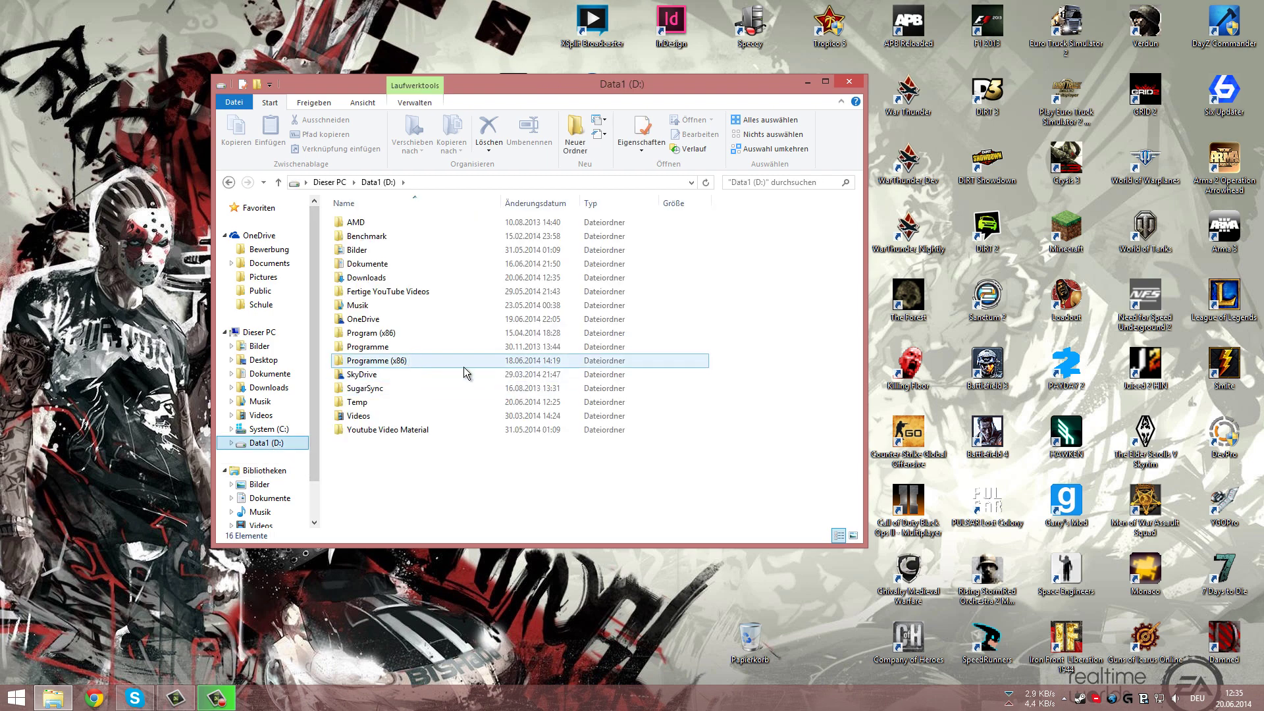
drag(702, 74, 604, 58)
Open the game's EFLC folder through the file location of the Grand Theft Auto IV EFLC desktop shortcut
right_click(834, 425)
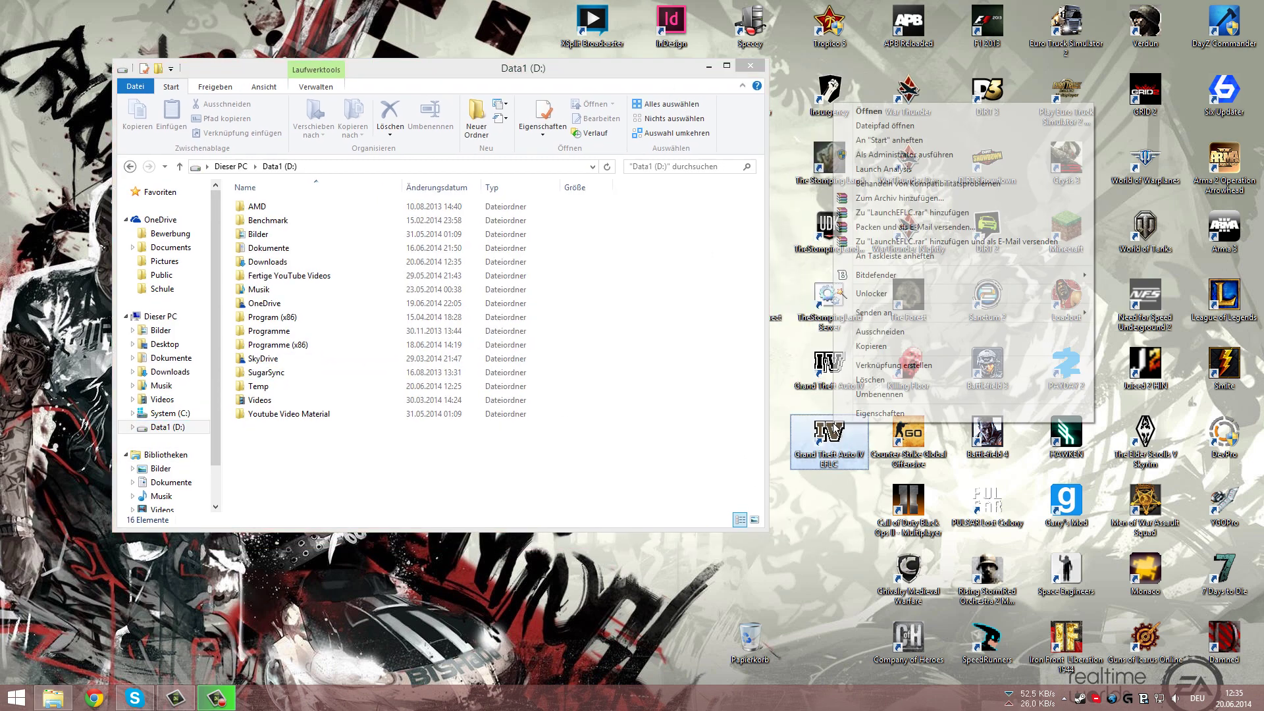
click(908, 130)
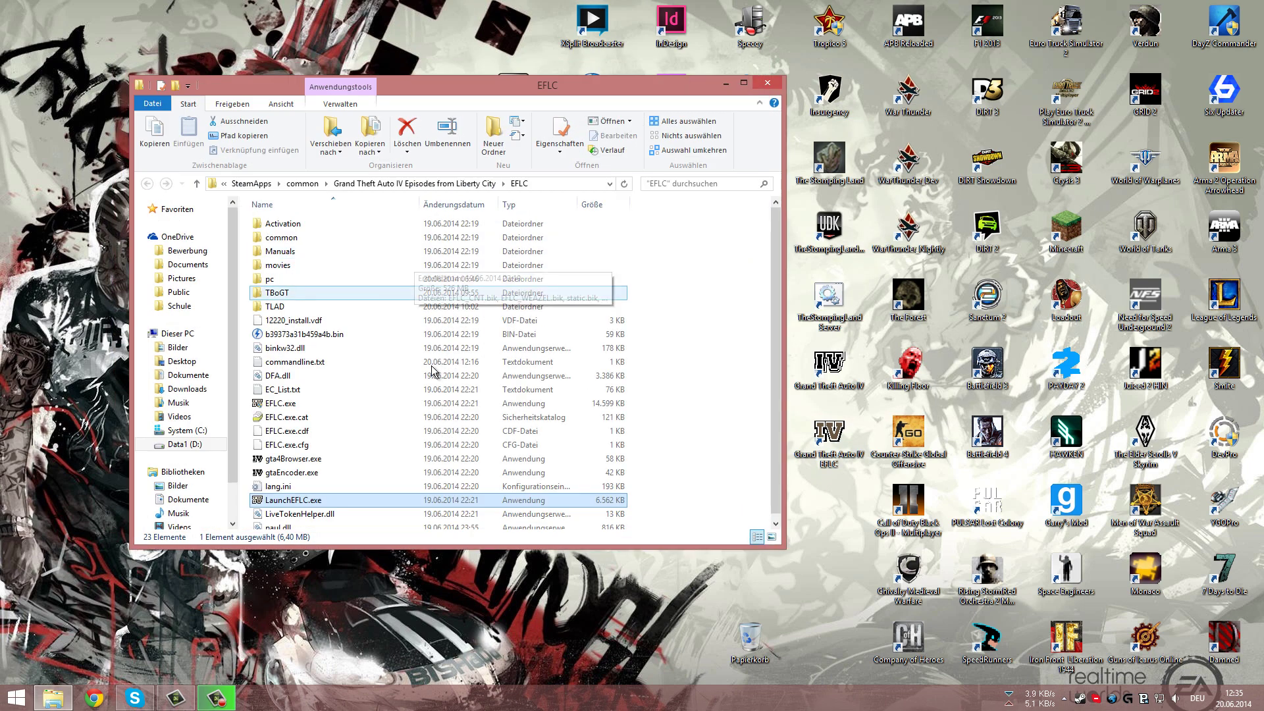
click(680, 402)
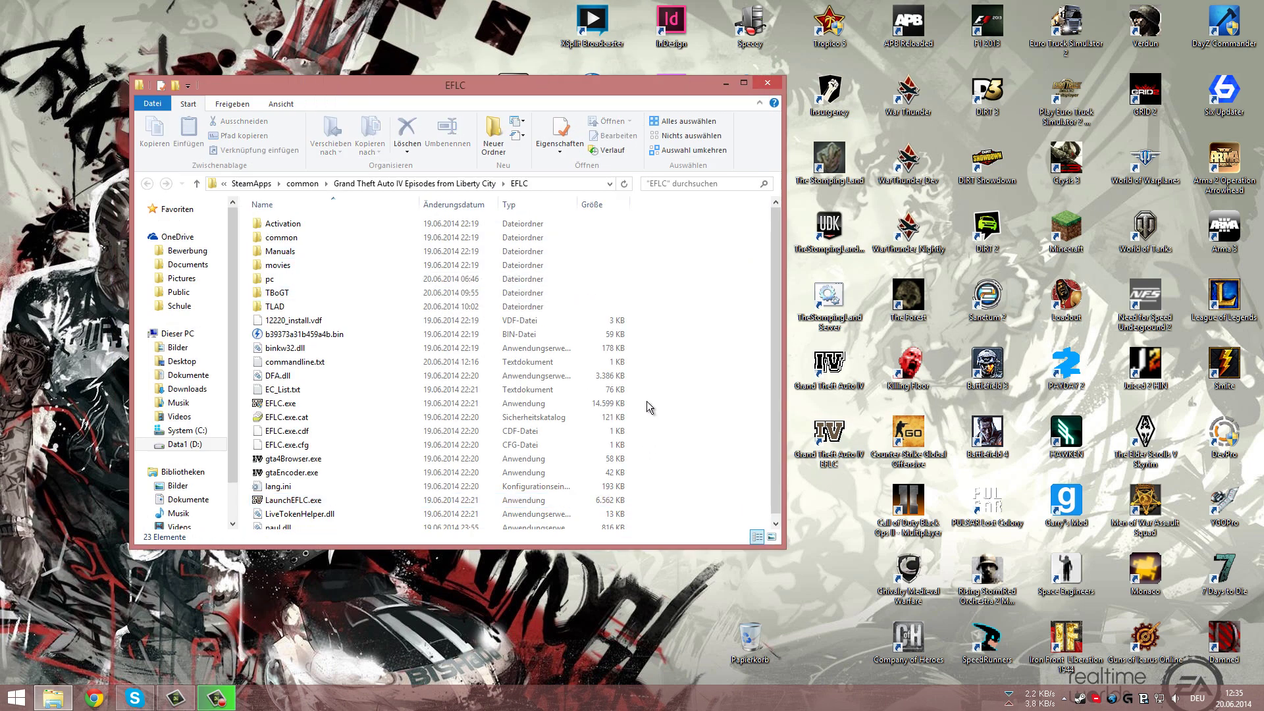
click(456, 183)
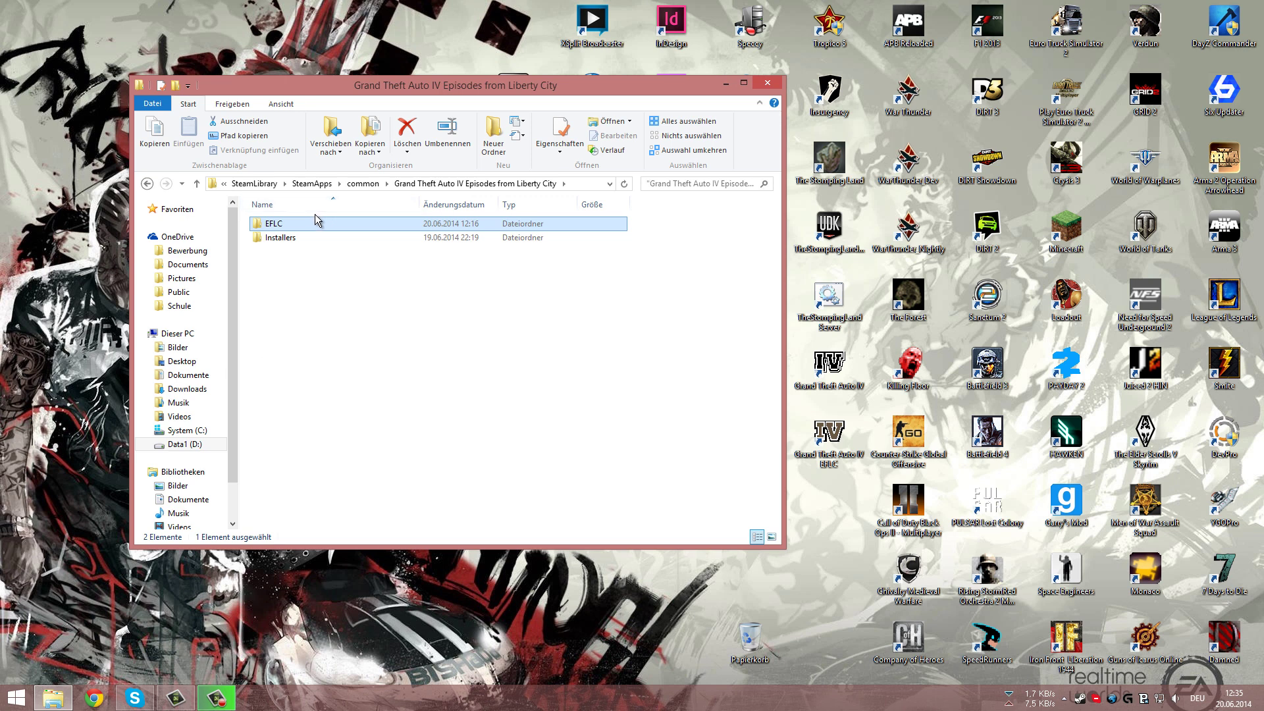
double_click(283, 225)
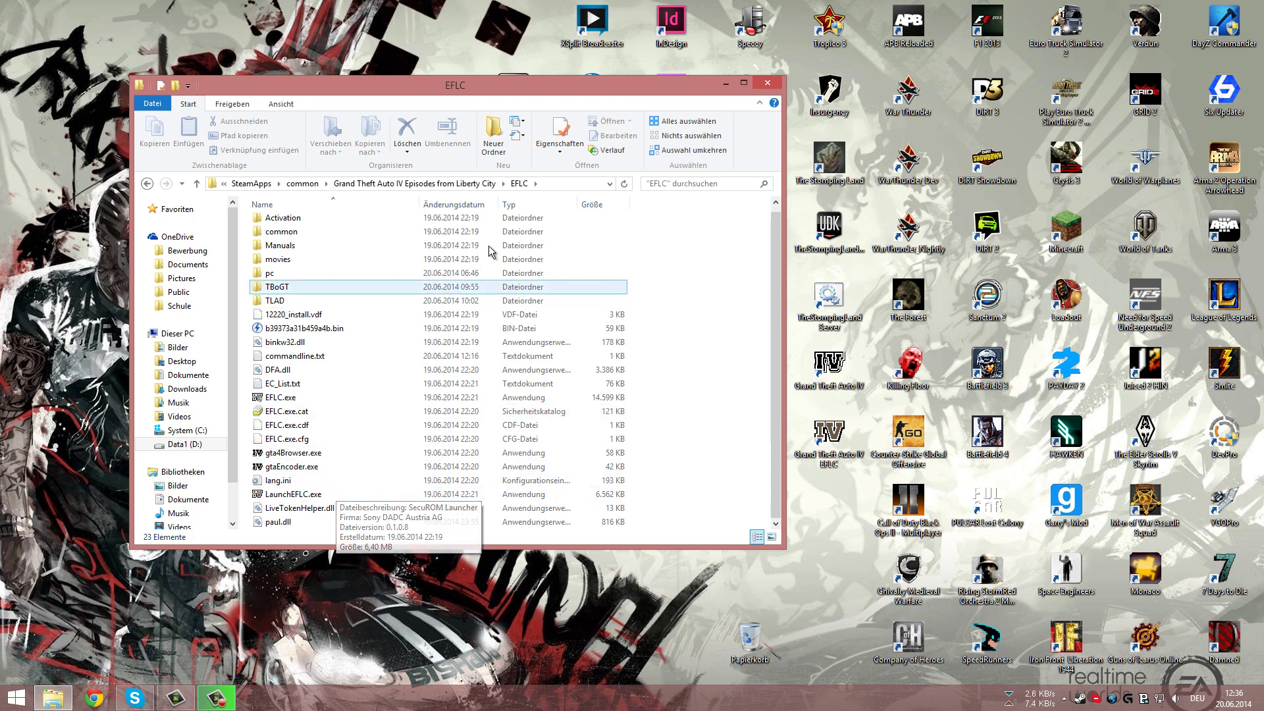
Bring up the options for creating a desktop shortcut to LaunchEFLC.exe, and dismiss them
click(303, 495)
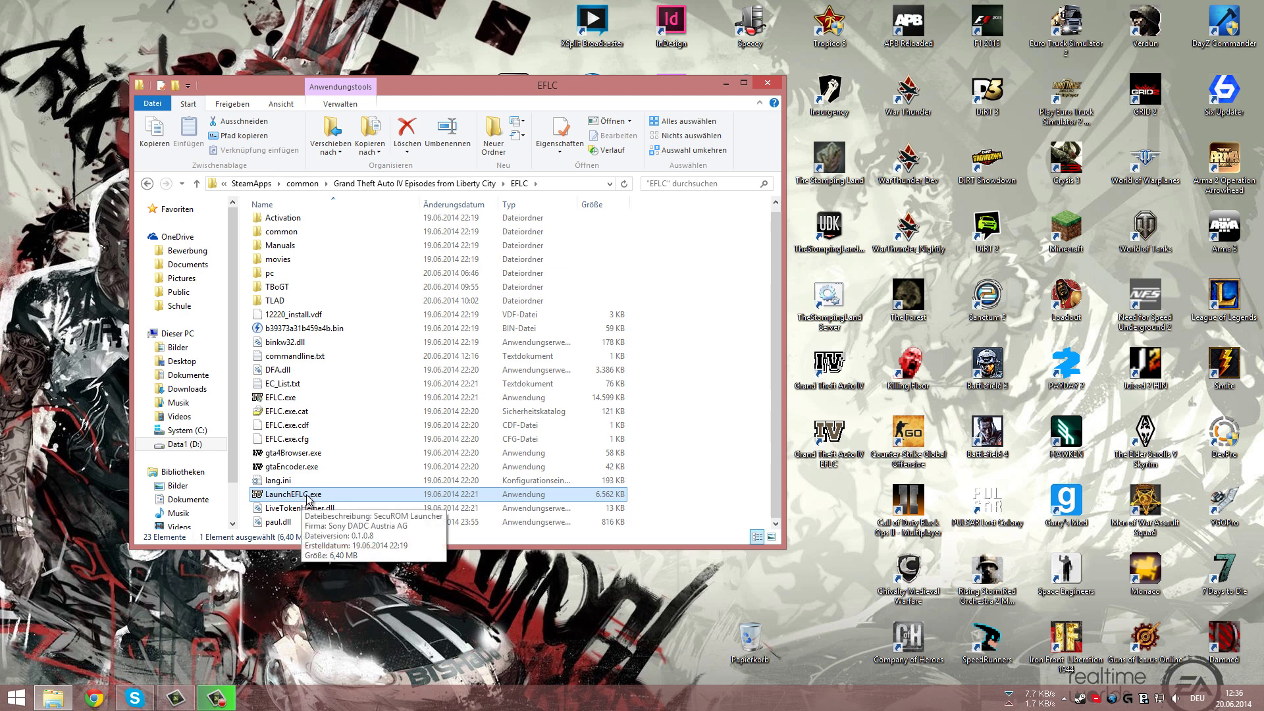
drag(301, 497, 827, 495)
key(Escape)
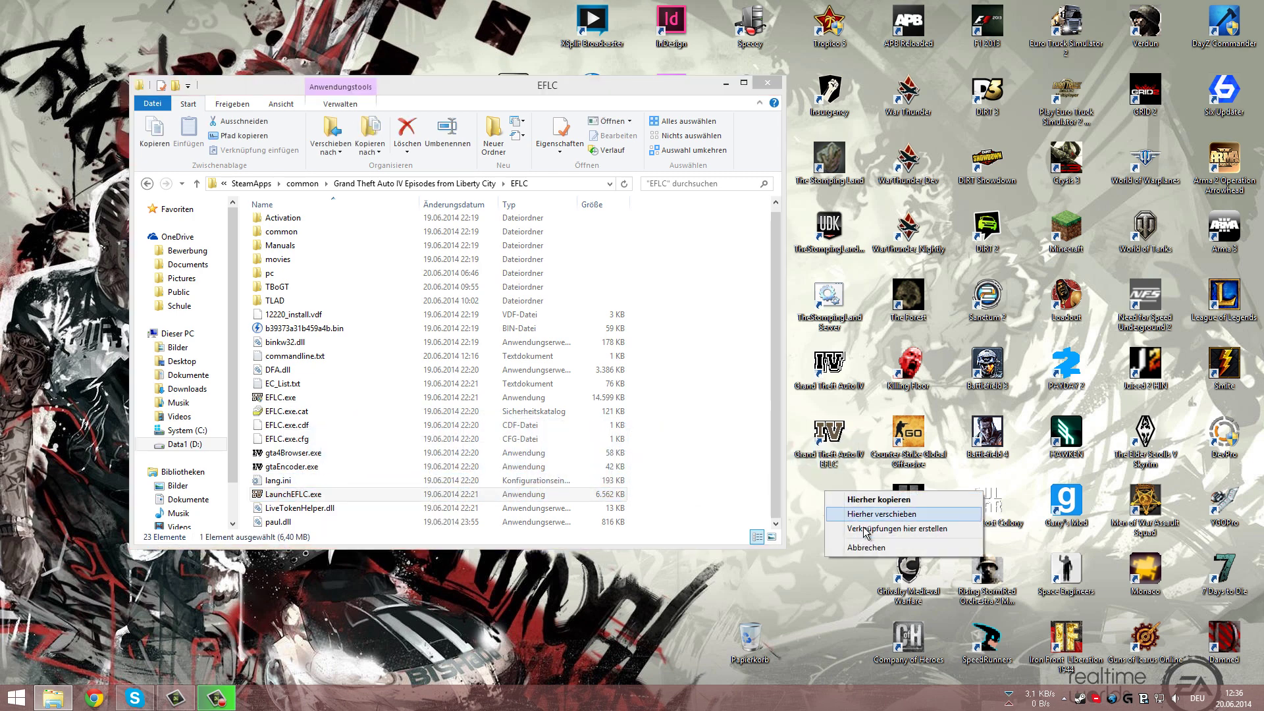
click(702, 440)
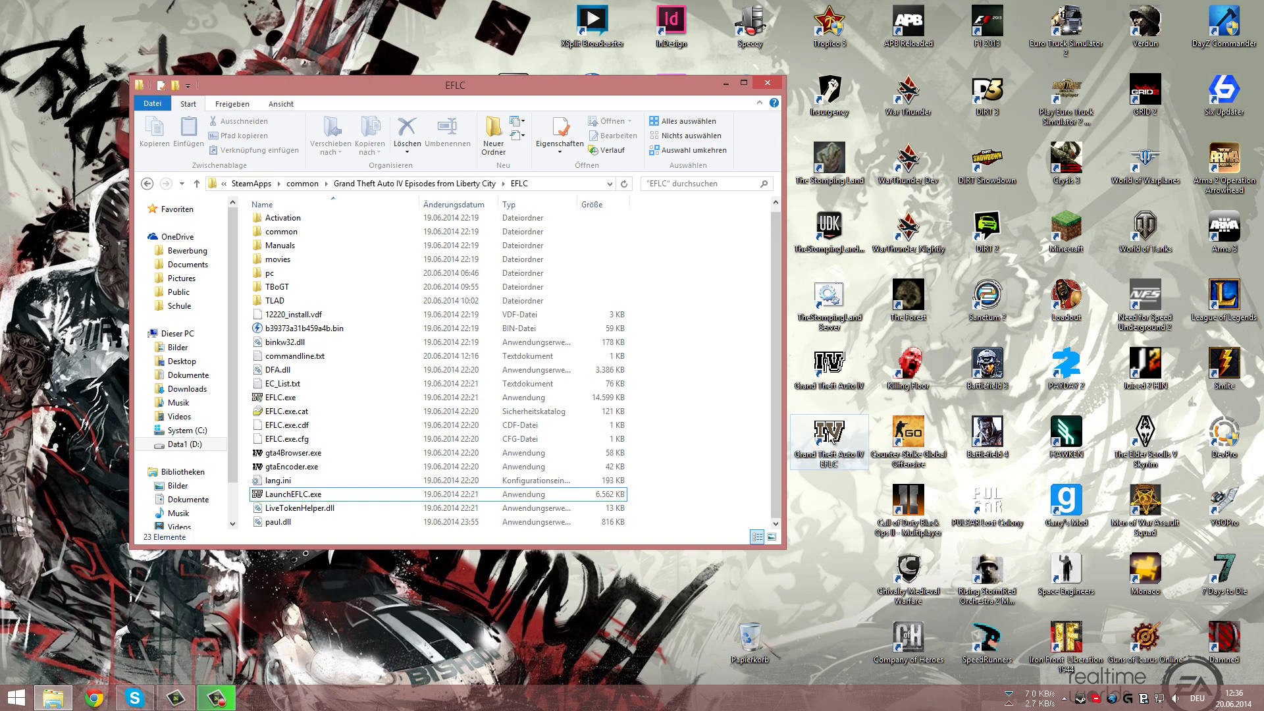
Open the Grand Theft Auto IV EFLC shortcut's name for editing, leave it, and look up its run-as-administrator option
right_click(831, 436)
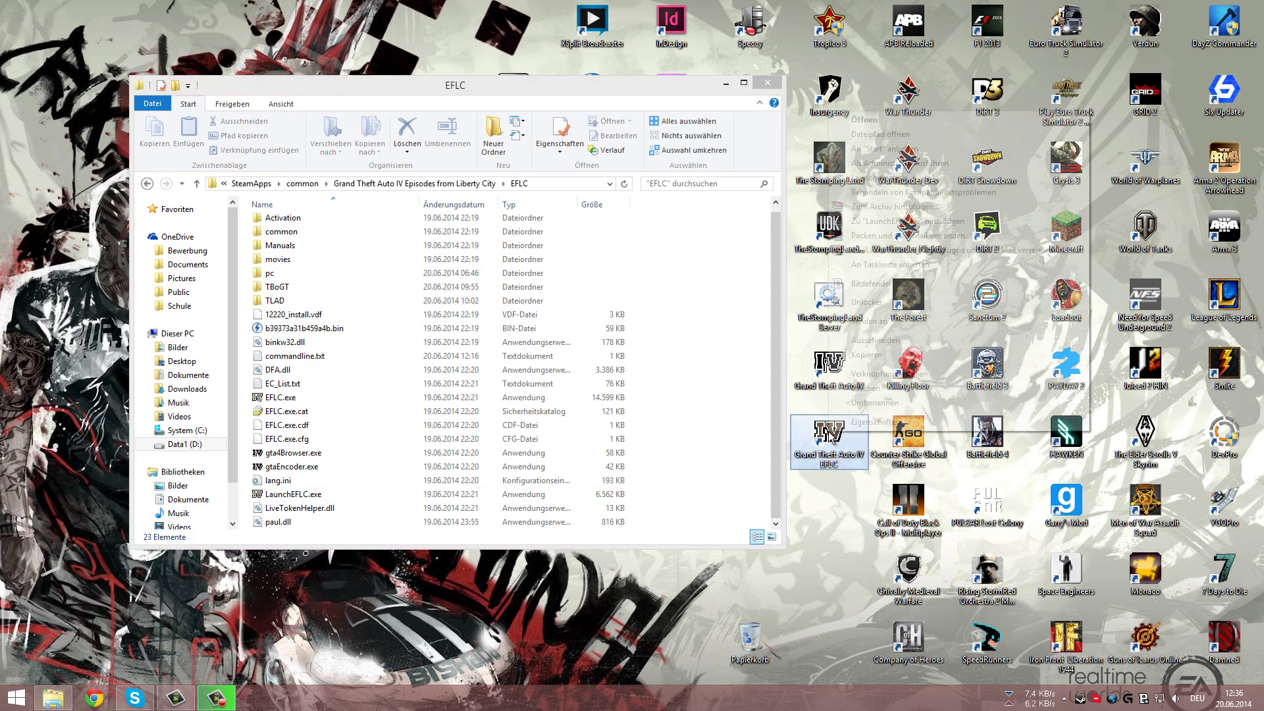
click(853, 407)
click(853, 466)
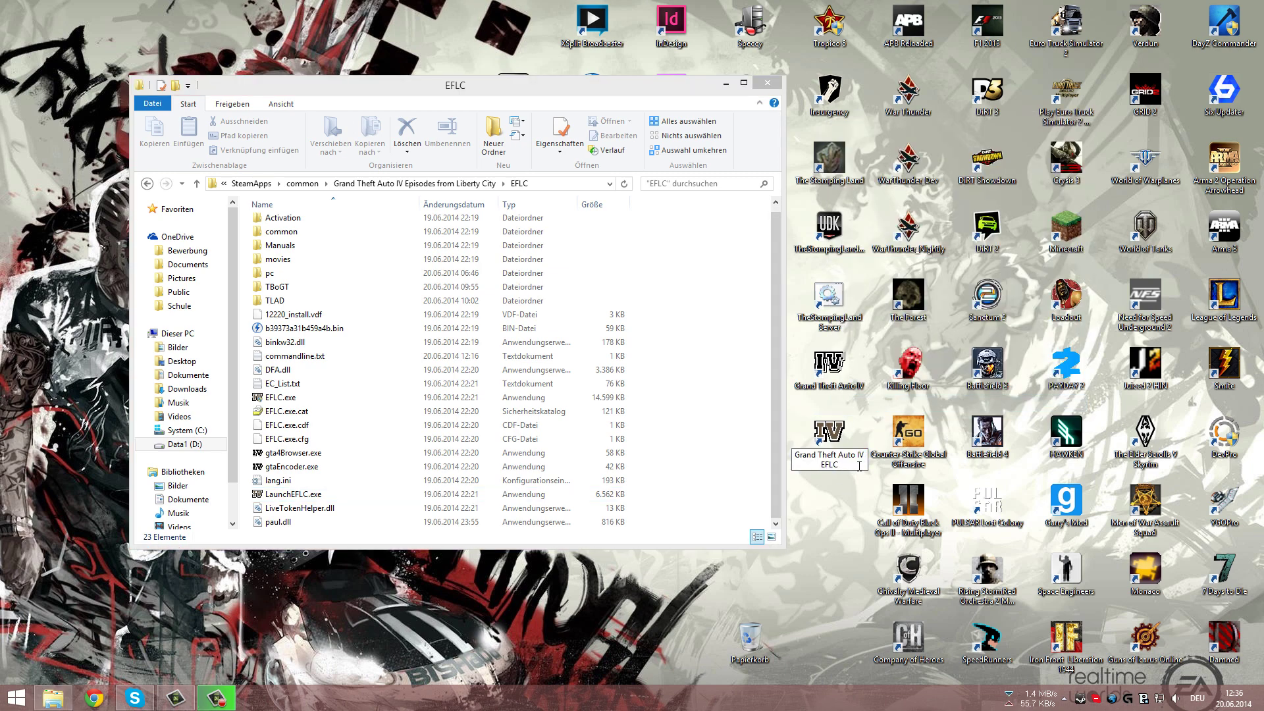
click(846, 503)
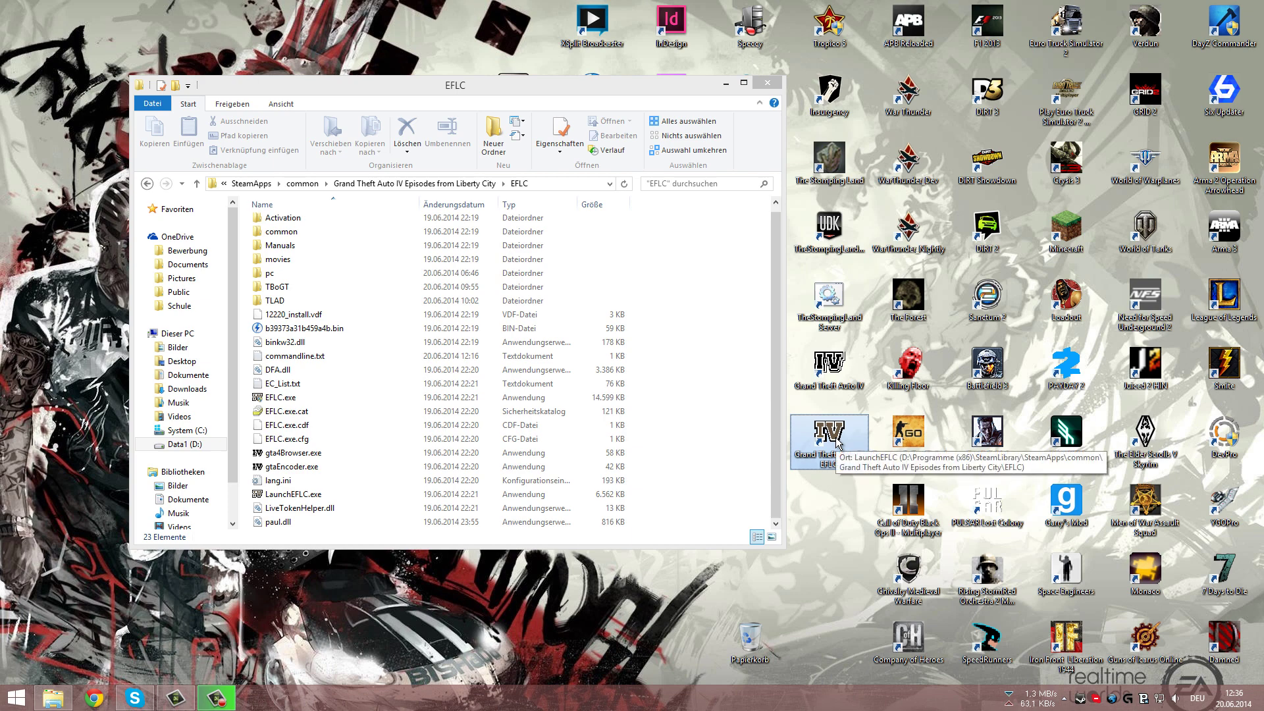
click(685, 369)
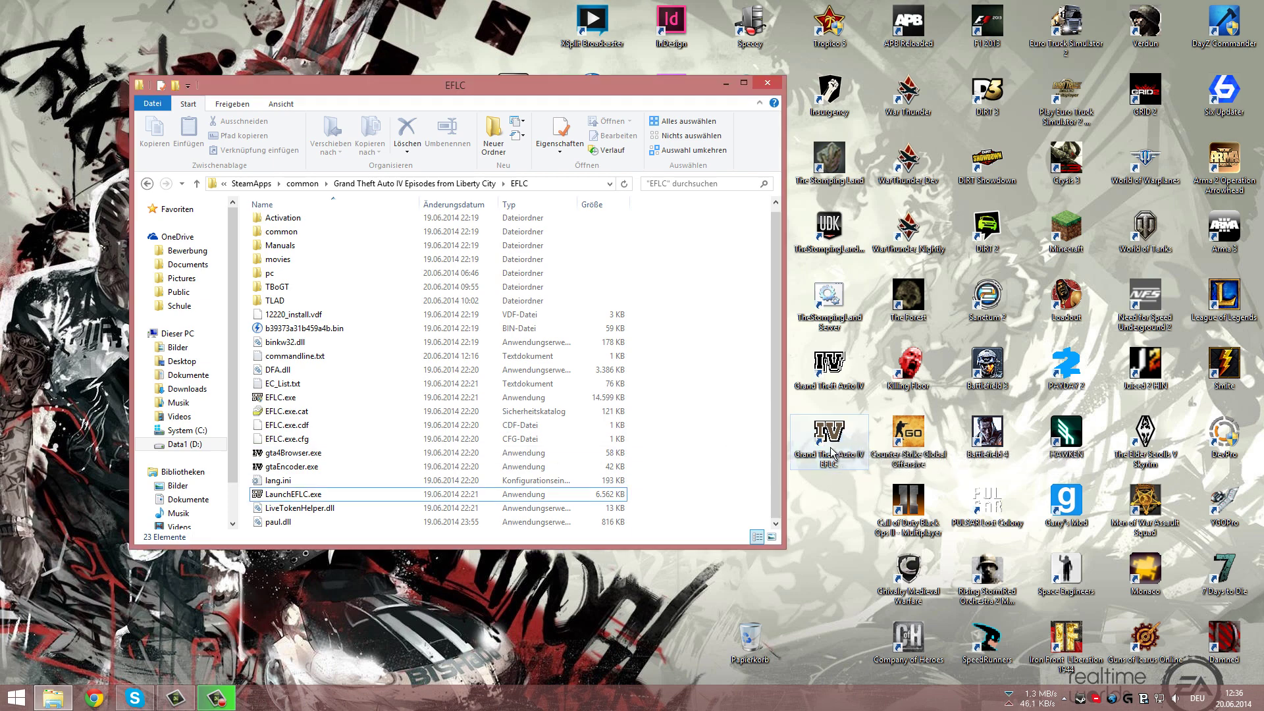
right_click(829, 435)
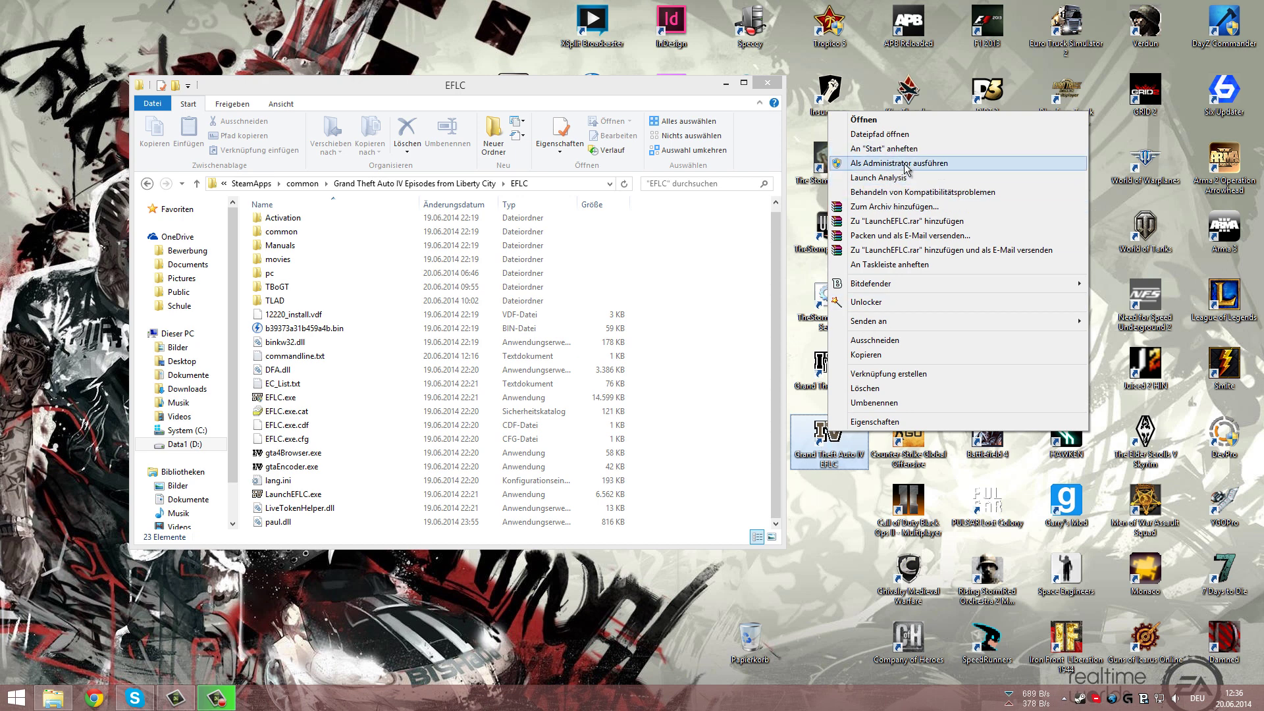
click(552, 342)
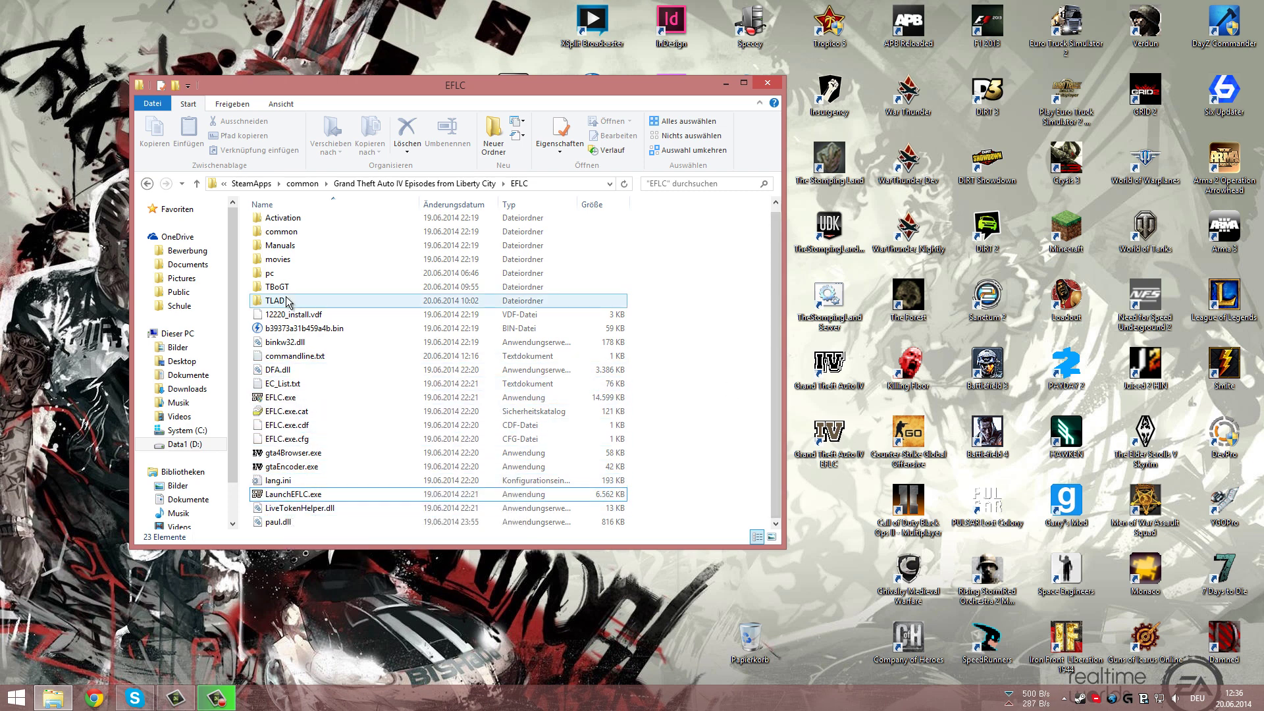
Open the compatibility settings in the properties of EFLC.exe
click(283, 399)
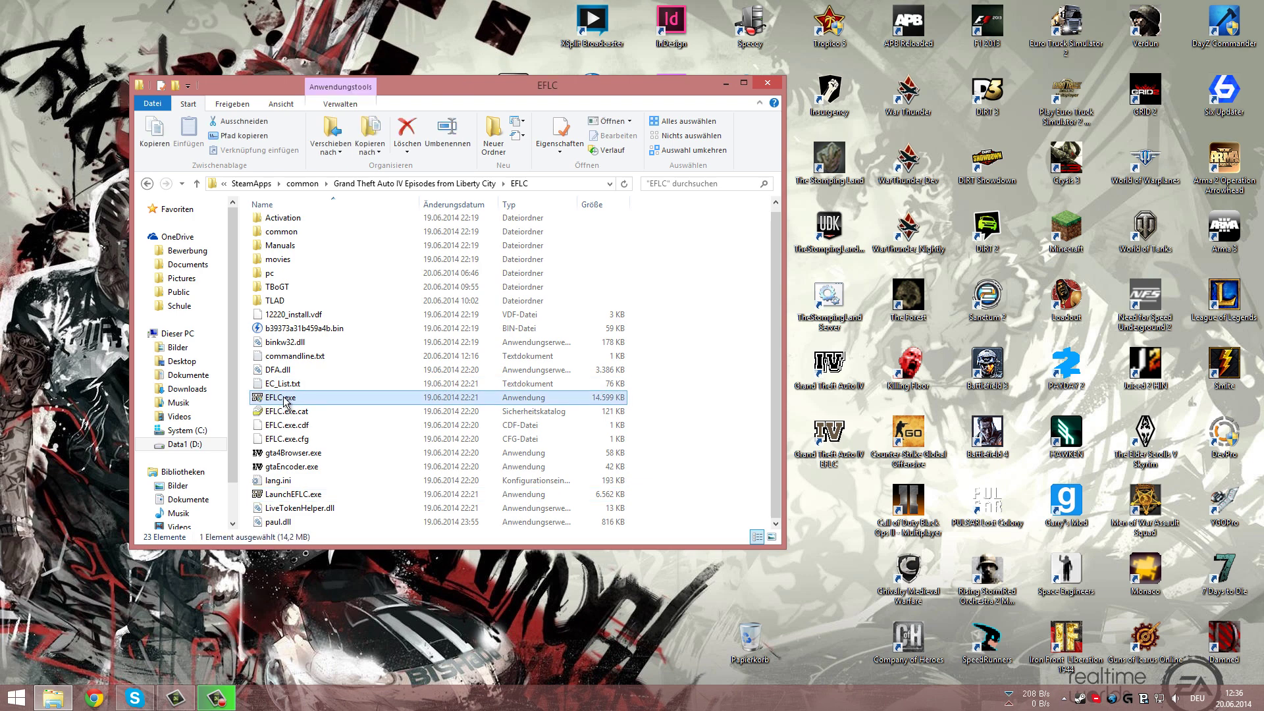
right_click(283, 400)
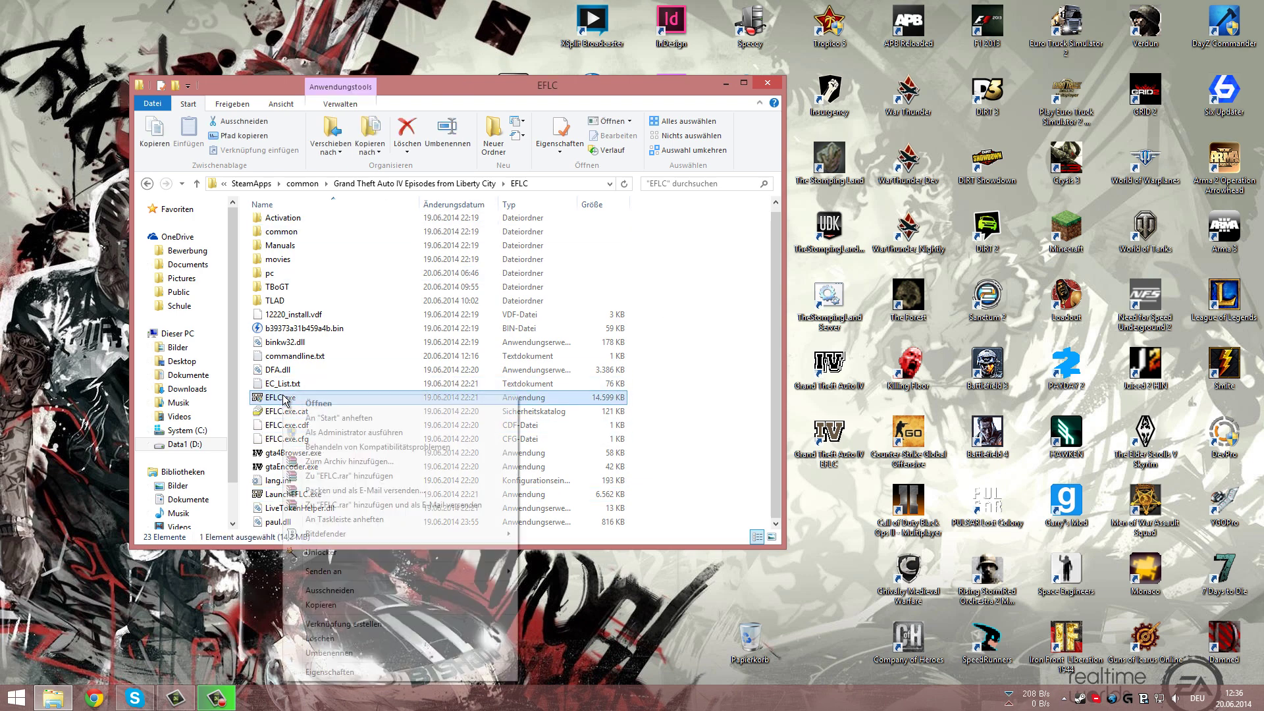
click(354, 677)
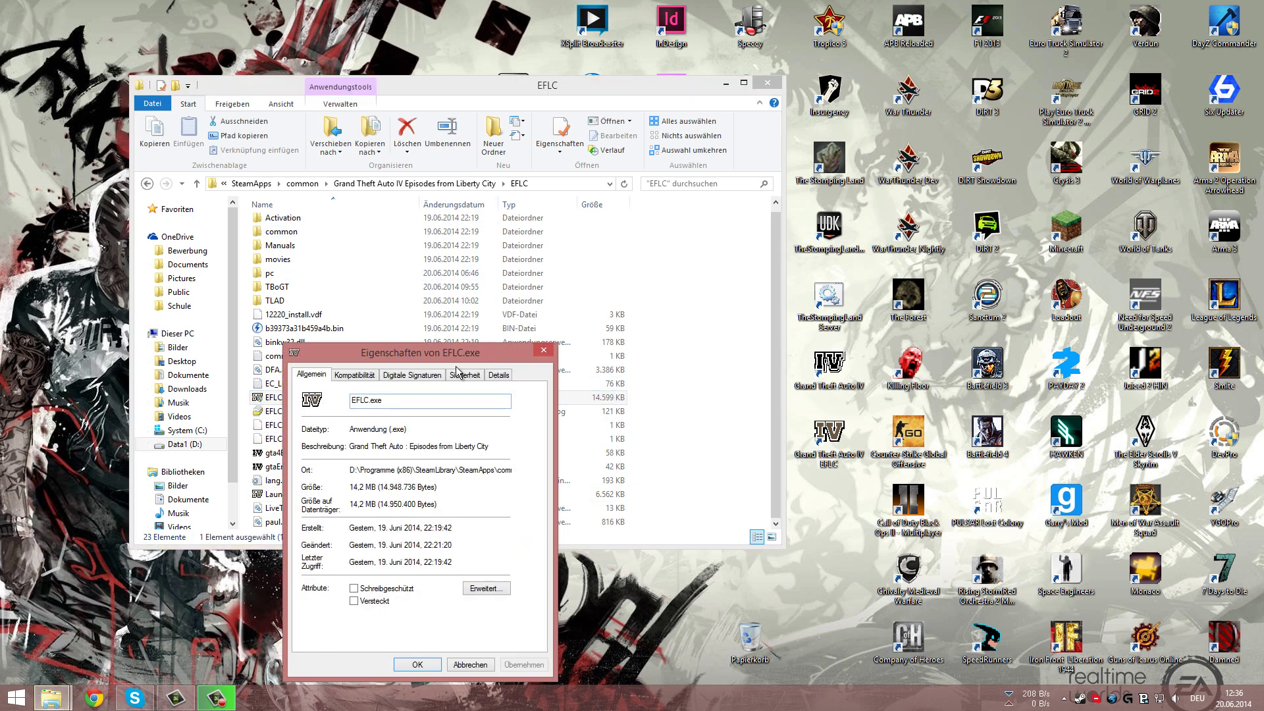
drag(458, 354, 488, 170)
click(391, 196)
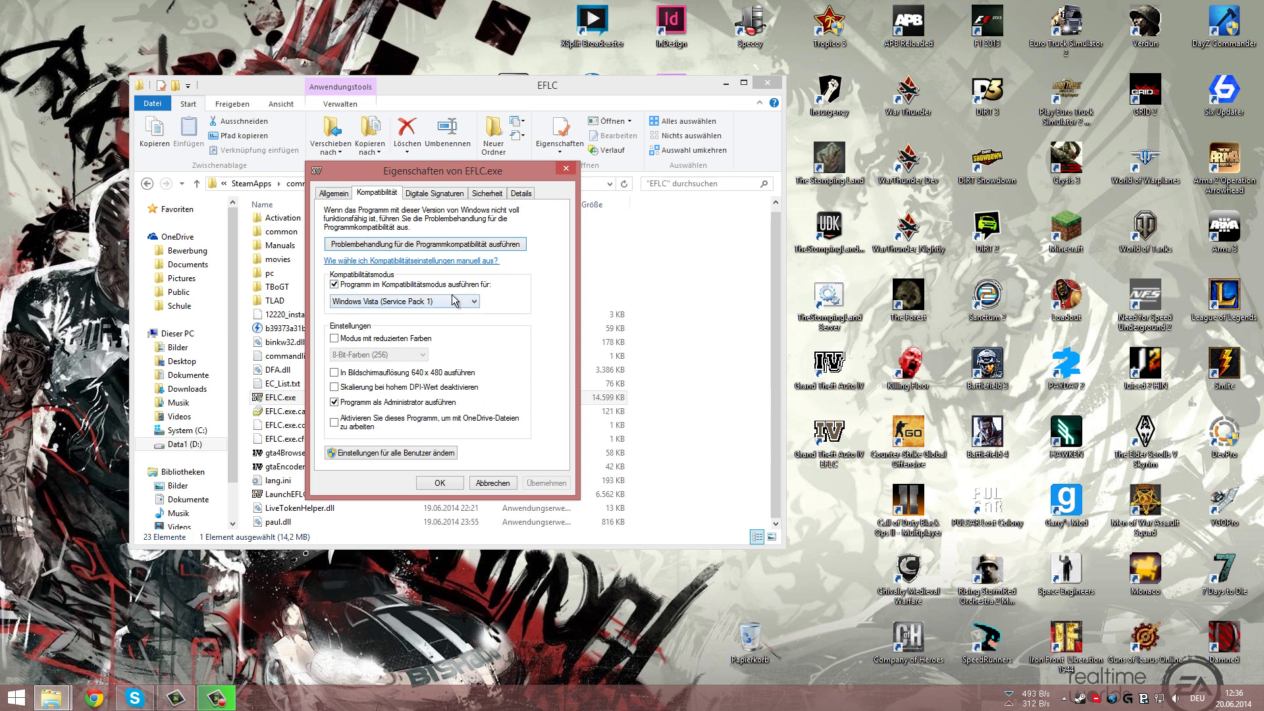
Check the compatibility mode choice of Windows Vista (Service Pack 1) for EFLC.exe, and accept the properties
click(454, 301)
click(453, 305)
click(452, 305)
click(359, 304)
click(547, 483)
click(453, 483)
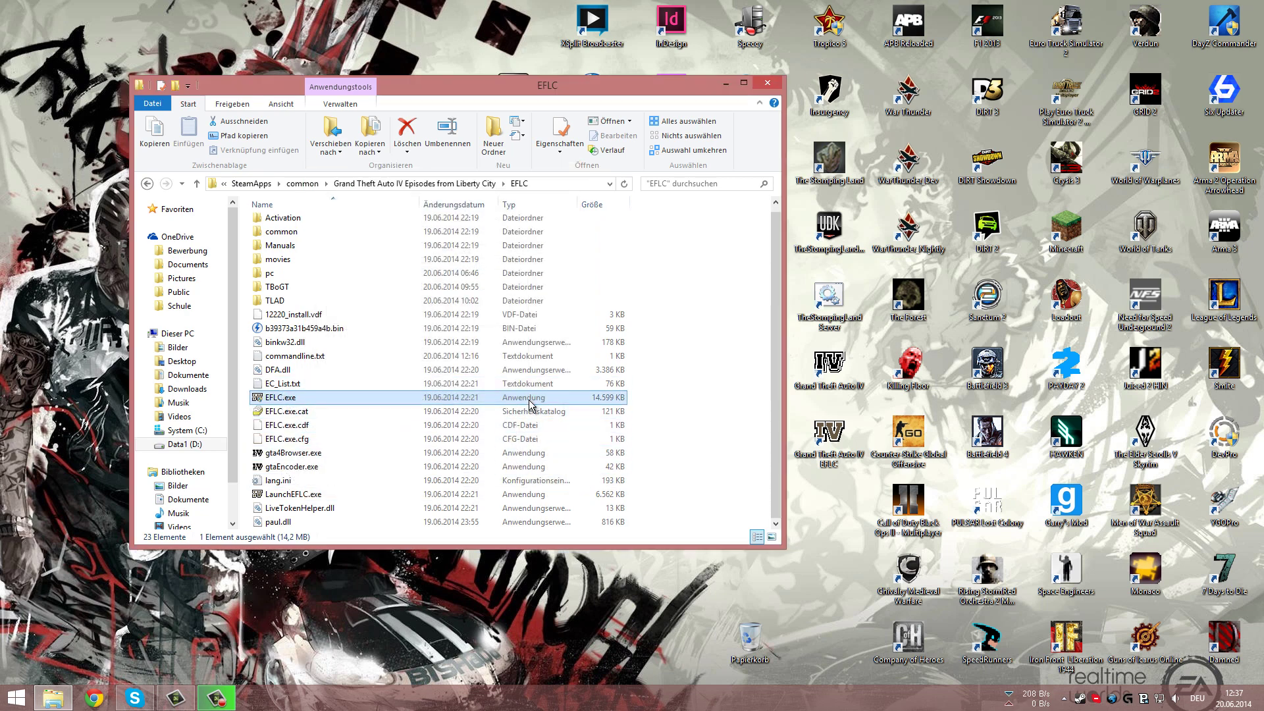
click(704, 381)
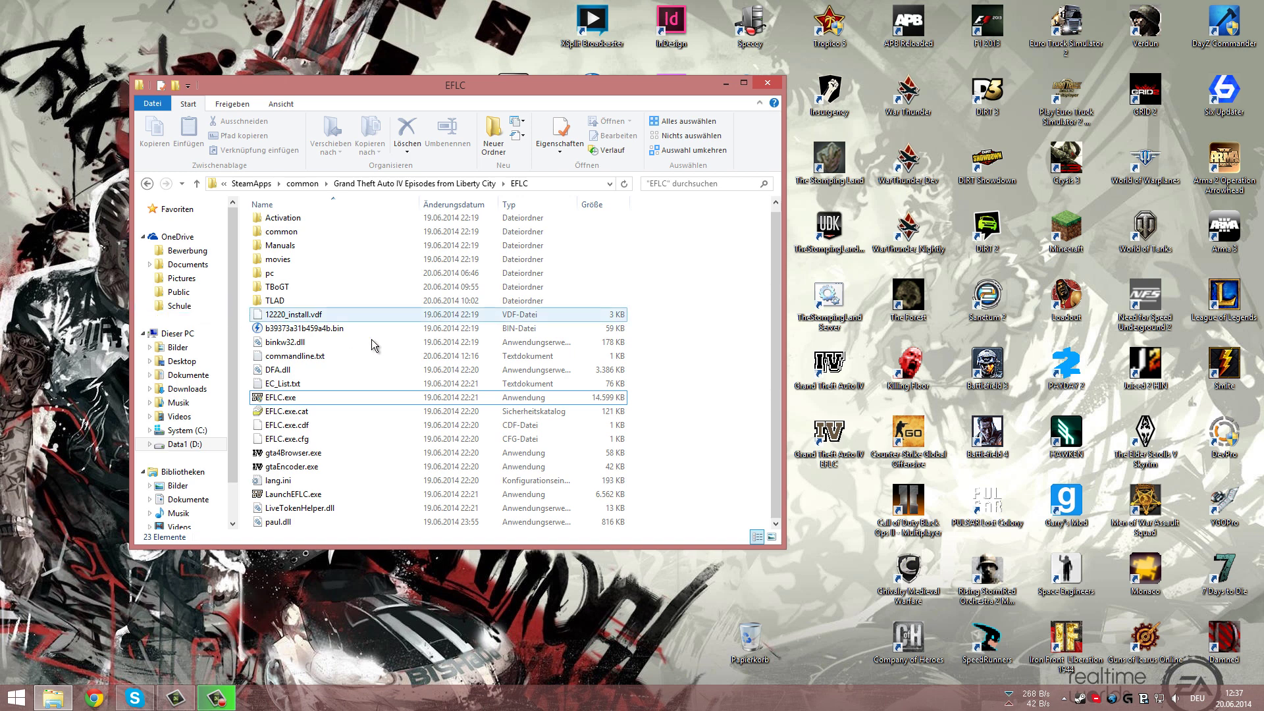
Create a text document in the EFLC folder, enter commandline.txt as its name, and abandon the renaming
right_click(668, 382)
mouse_move(727, 527)
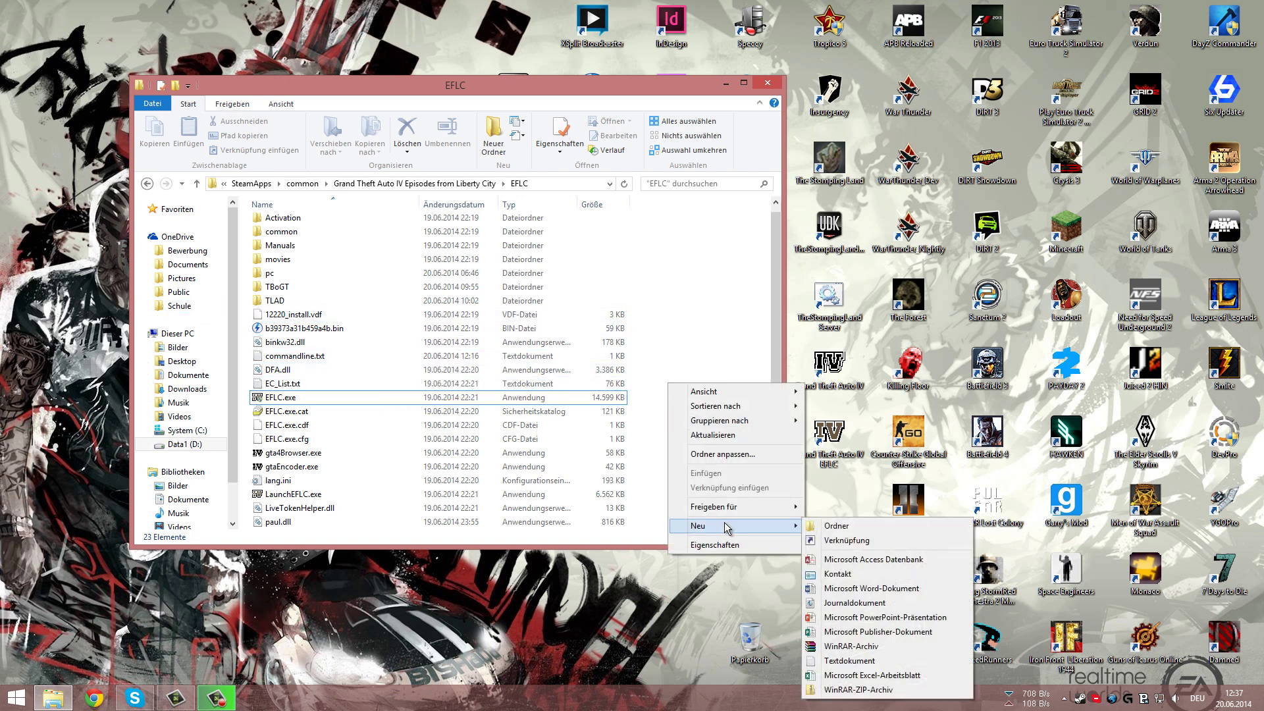
click(849, 661)
text(comm)
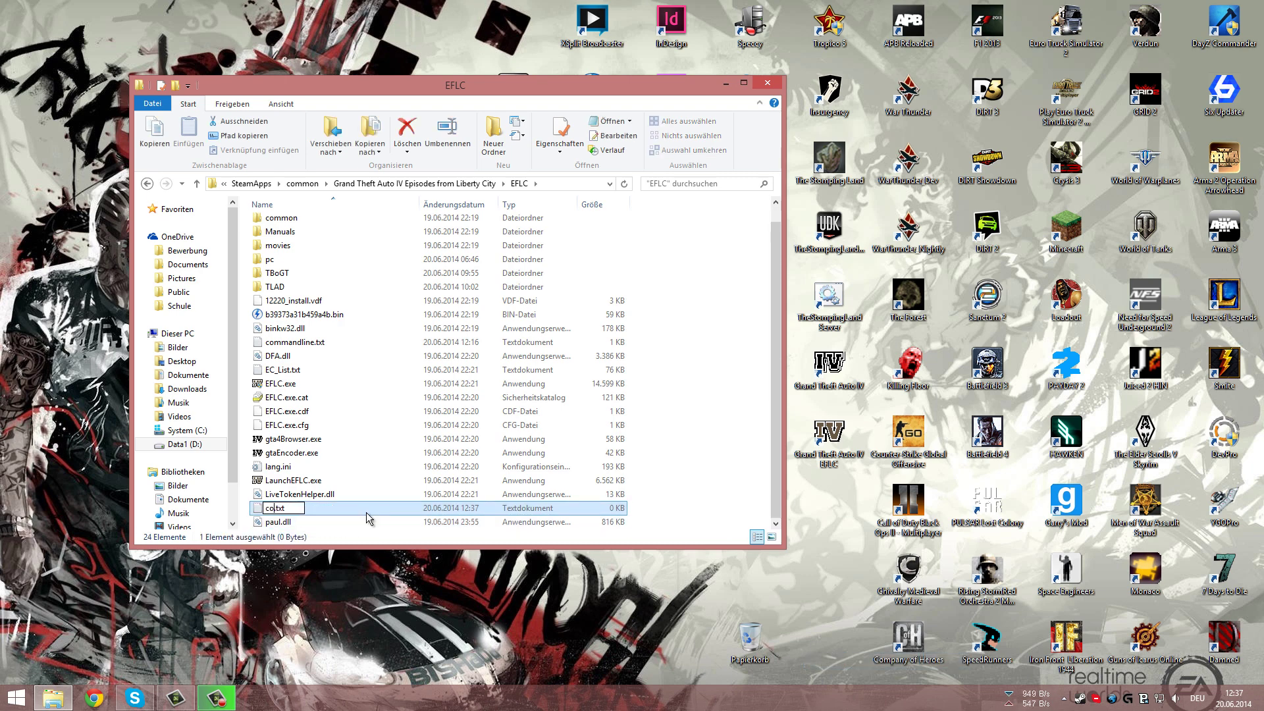
text(ands)
text(line)
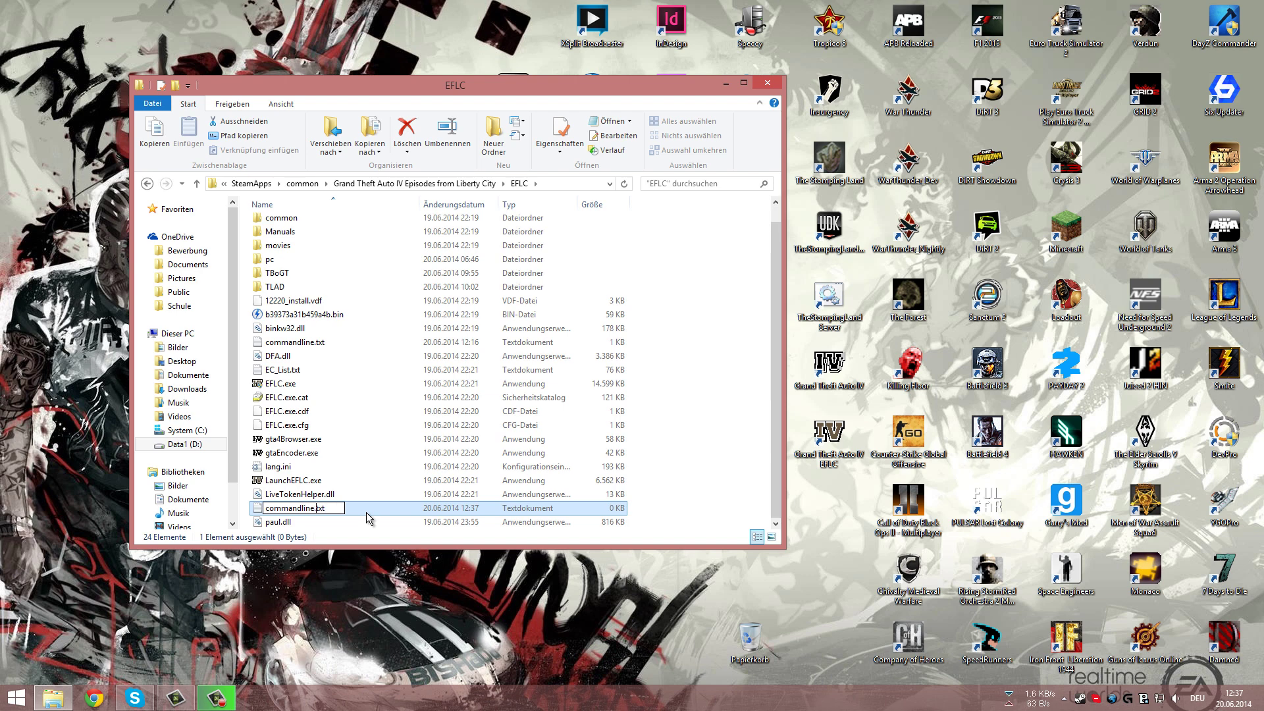
drag(336, 507, 313, 508)
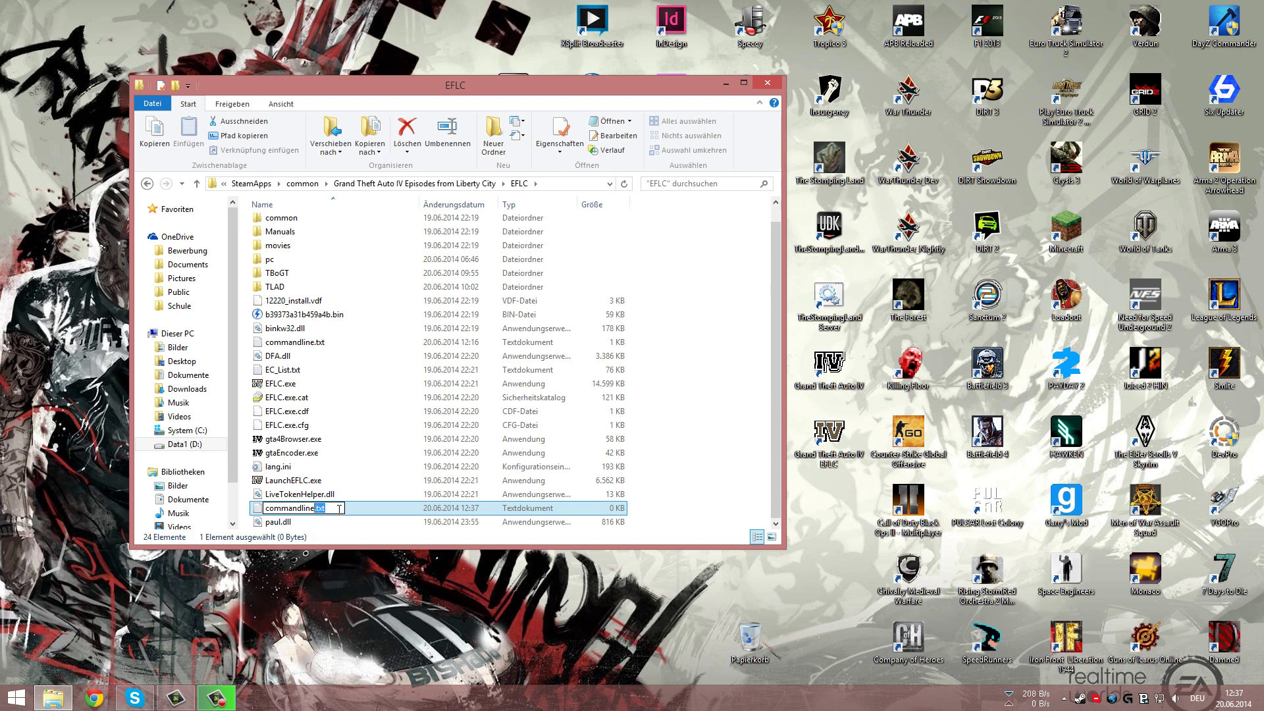
drag(339, 509, 263, 507)
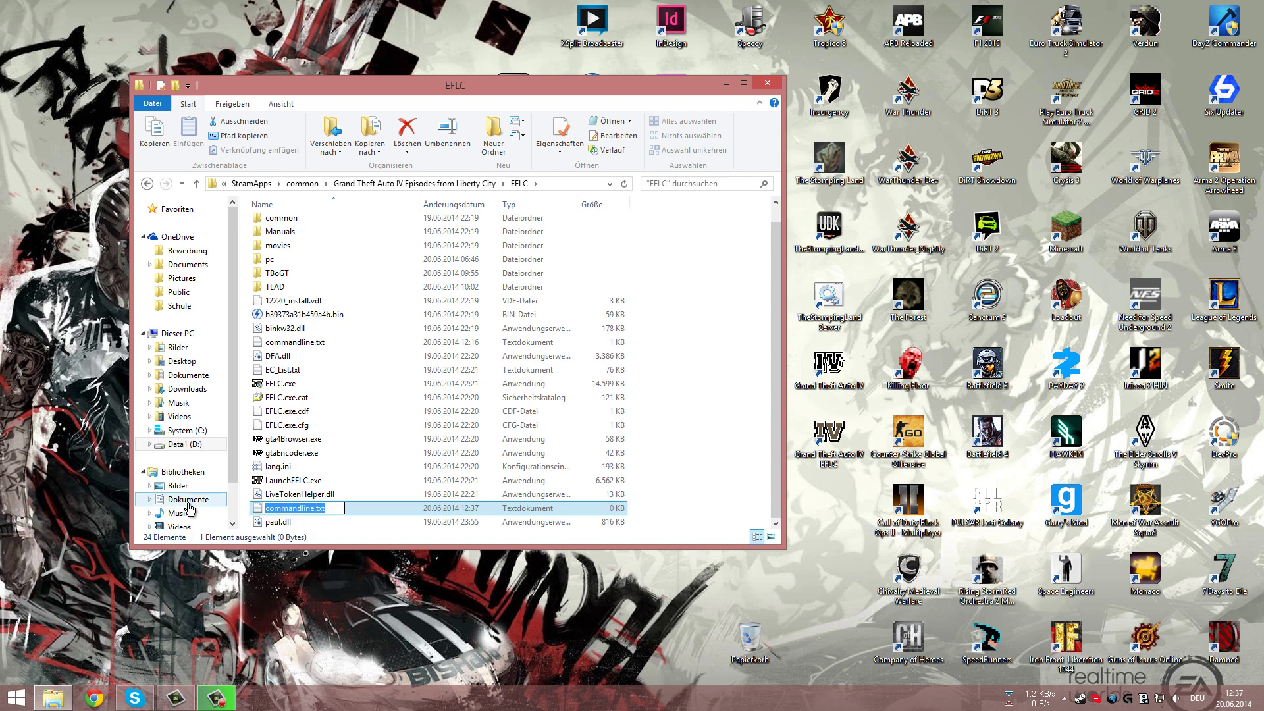
key(Escape)
Delete the new text document from the EFLC folder and empty the recycle bin
right_click(291, 508)
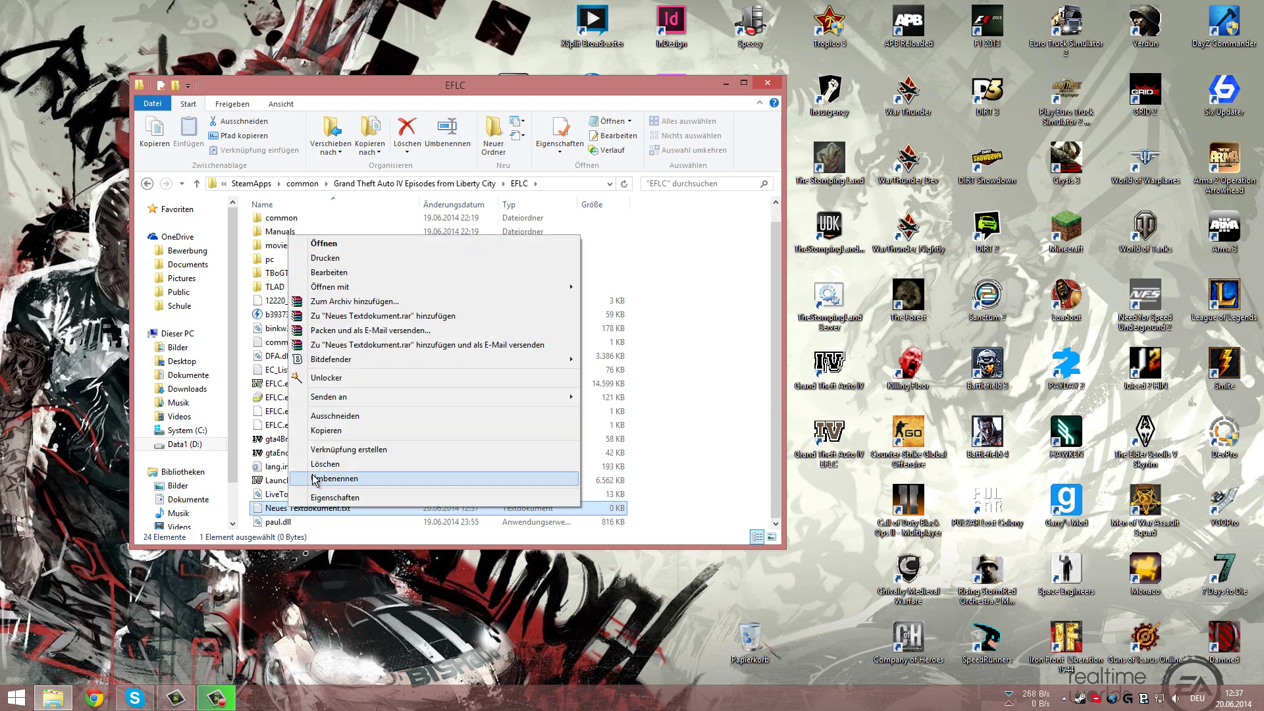
click(326, 464)
right_click(763, 639)
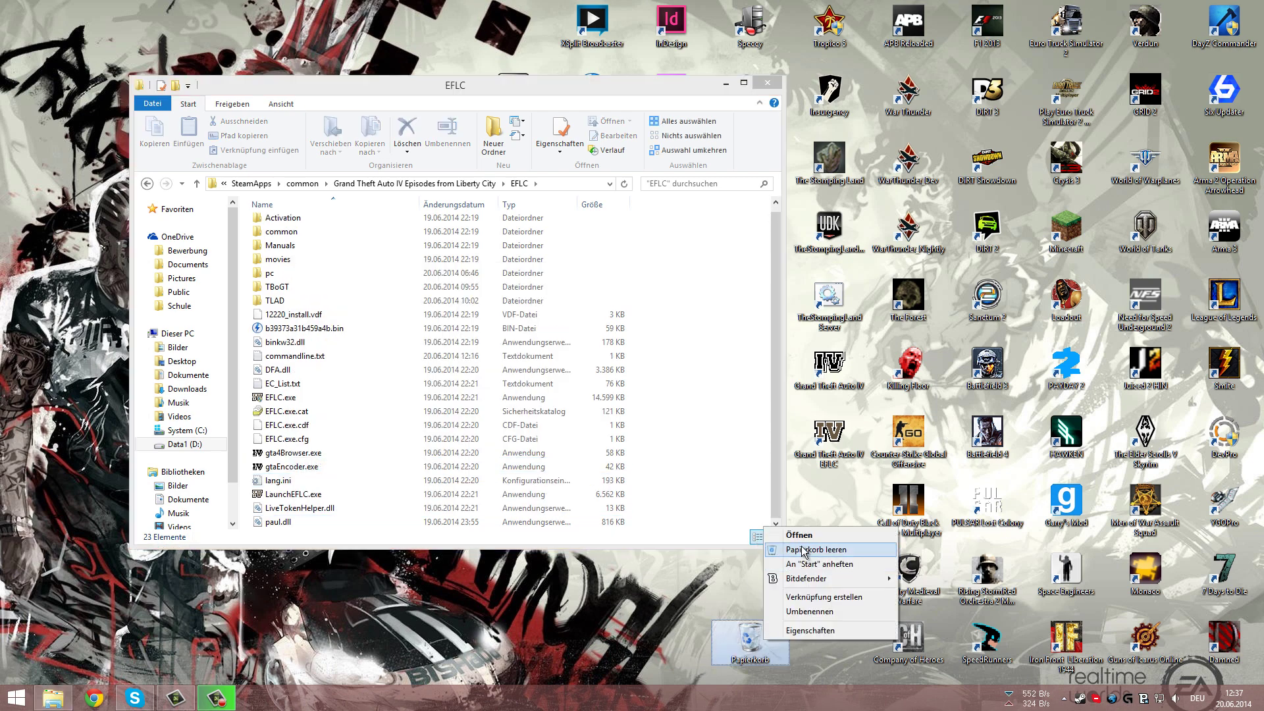
click(804, 550)
click(711, 403)
Open the existing commandline.txt from the EFLC folder and clear the view of the desktop beside it
click(283, 356)
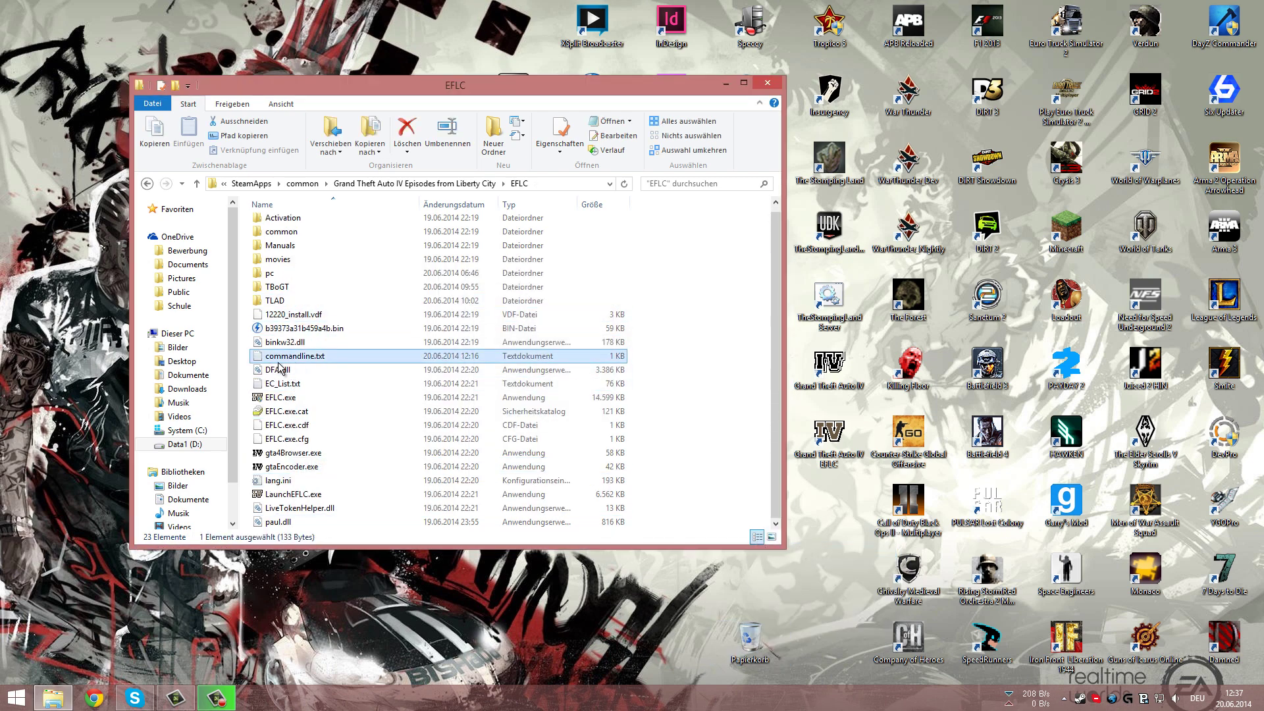
double_click(290, 357)
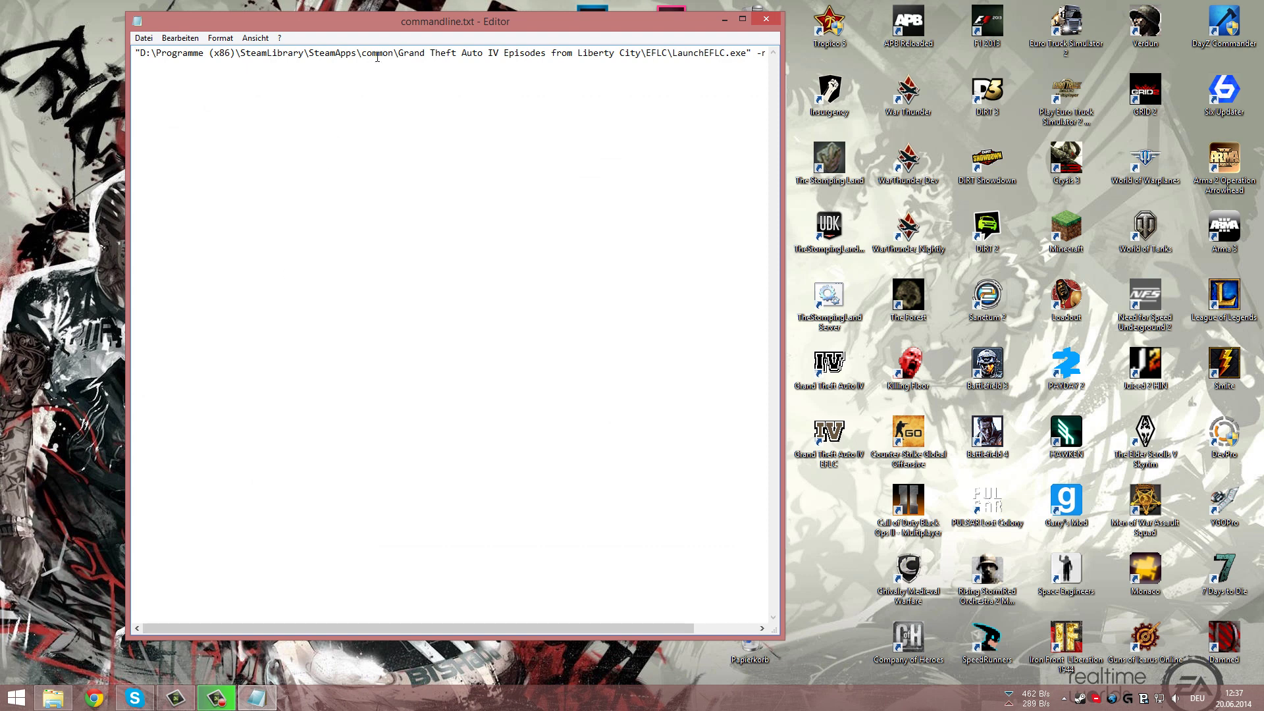
drag(408, 22, 333, 11)
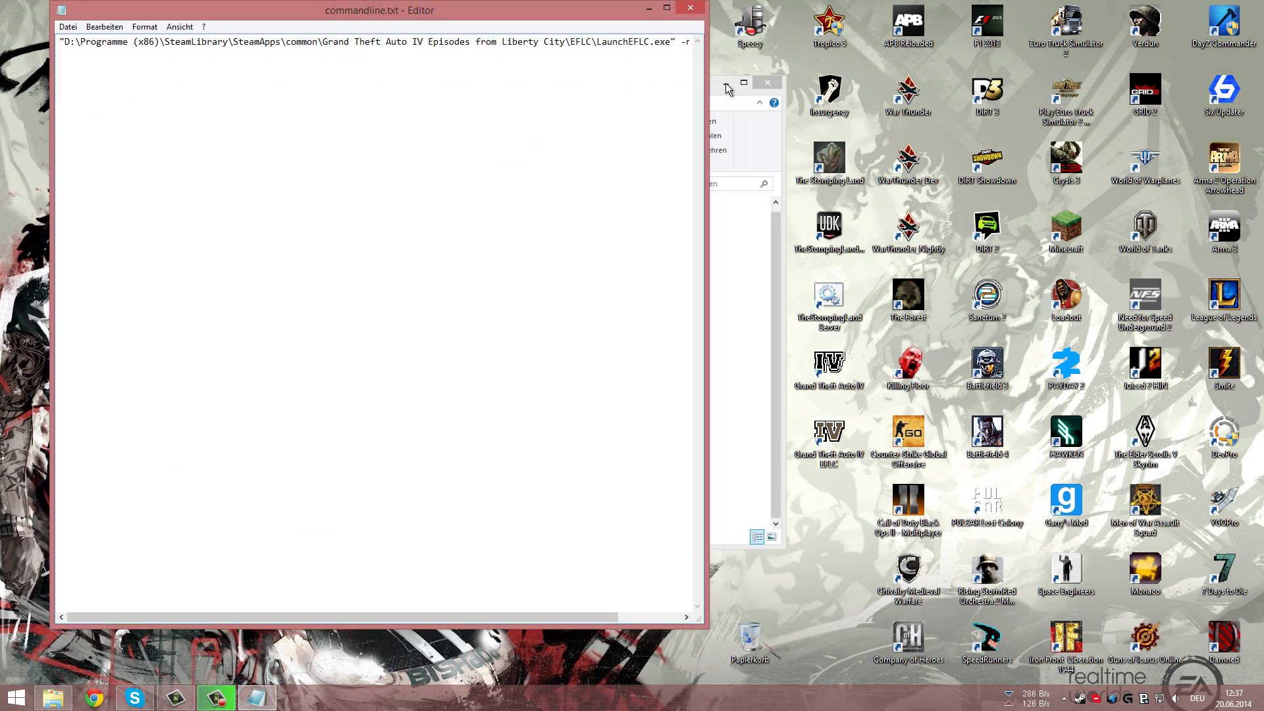
click(727, 86)
Open the properties of the Grand Theft Auto IV EFLC desktop shortcut and copy its entire target path
drag(823, 442, 800, 440)
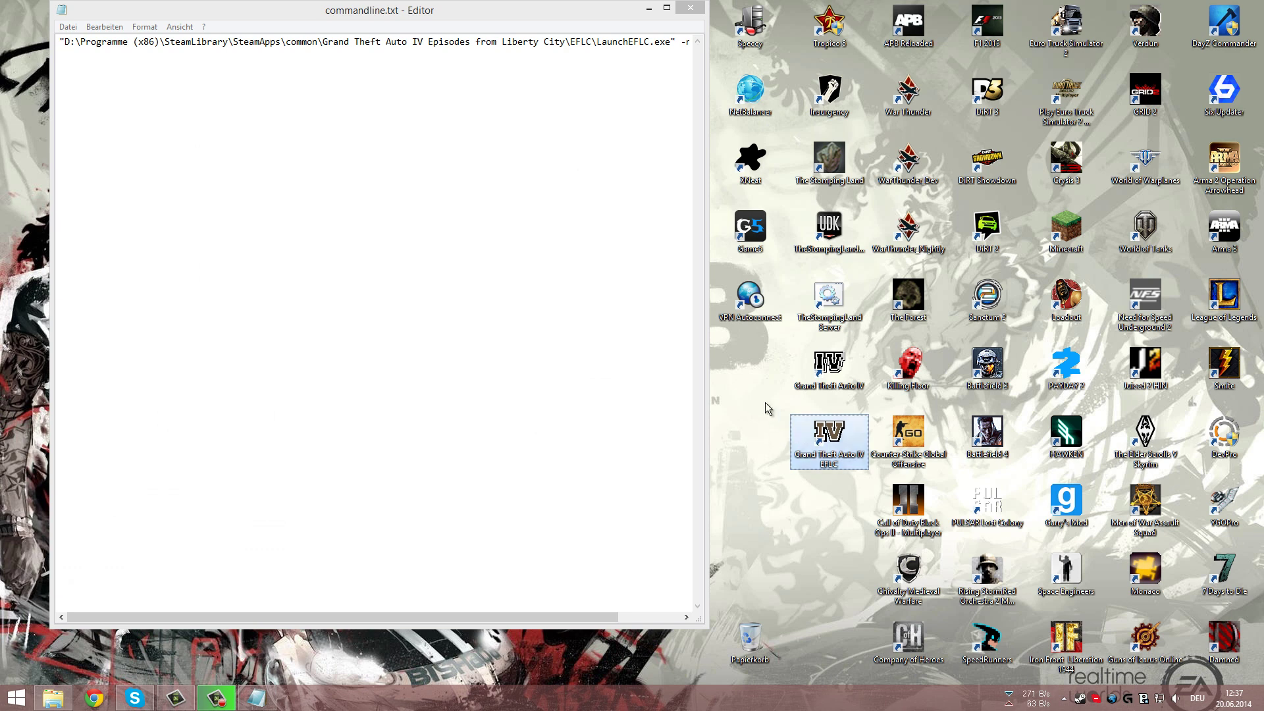
right_click(833, 437)
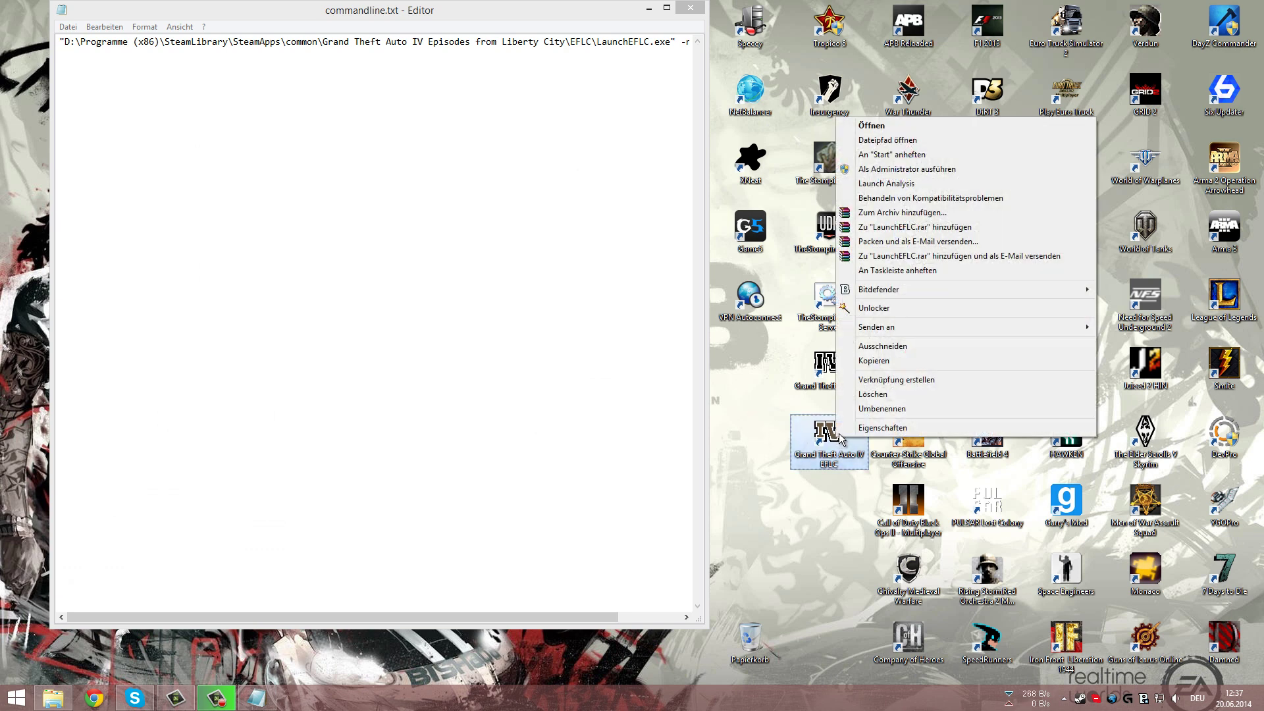
click(856, 428)
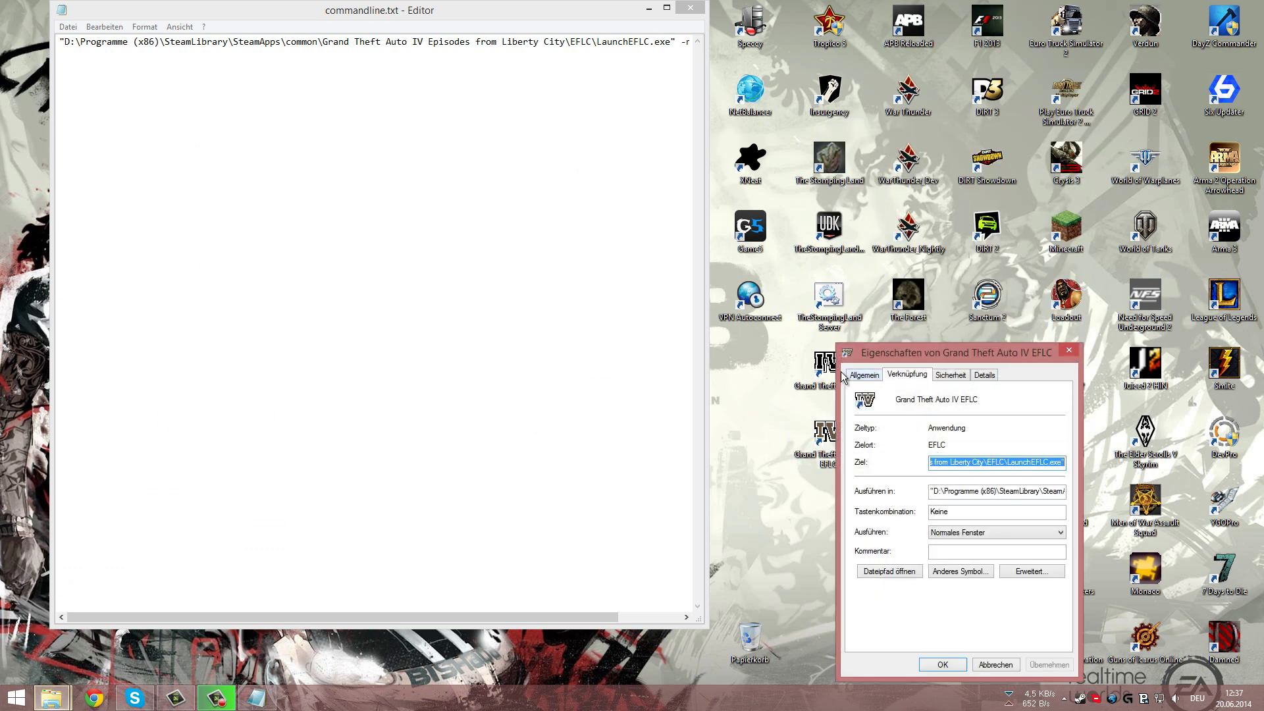
click(1009, 465)
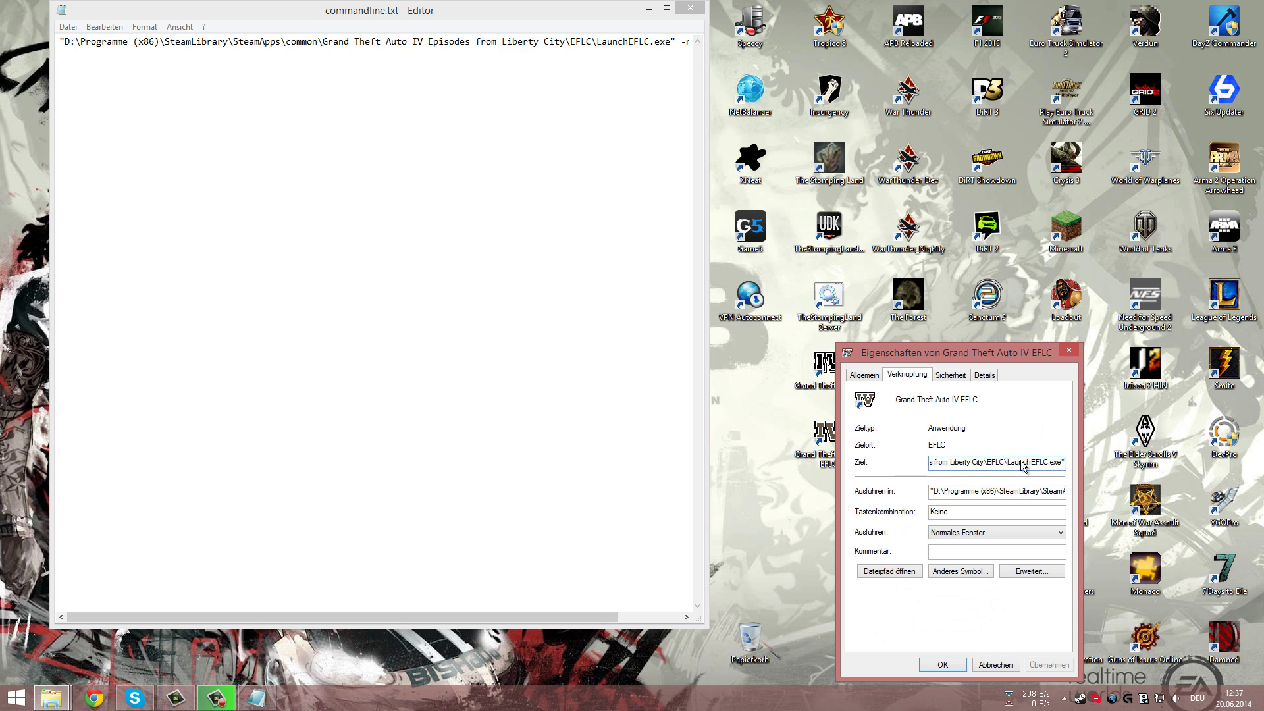
right_click(1024, 466)
click(1054, 551)
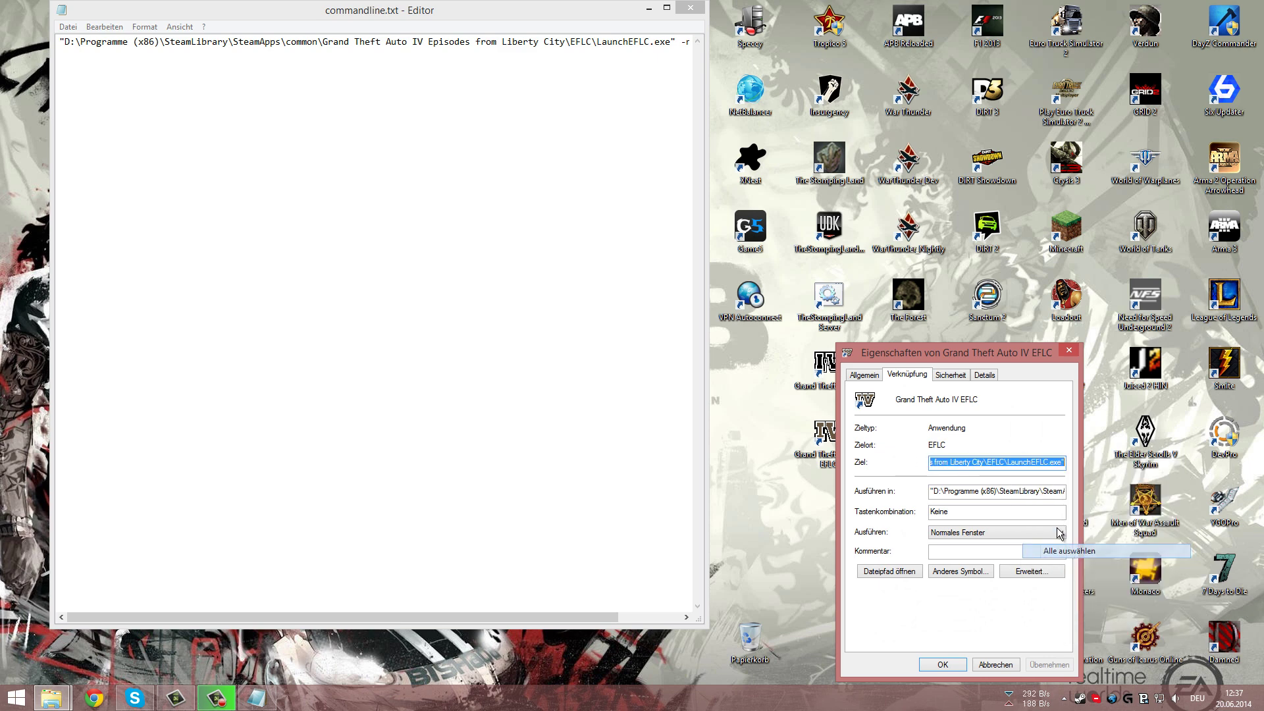
right_click(1000, 469)
click(1039, 503)
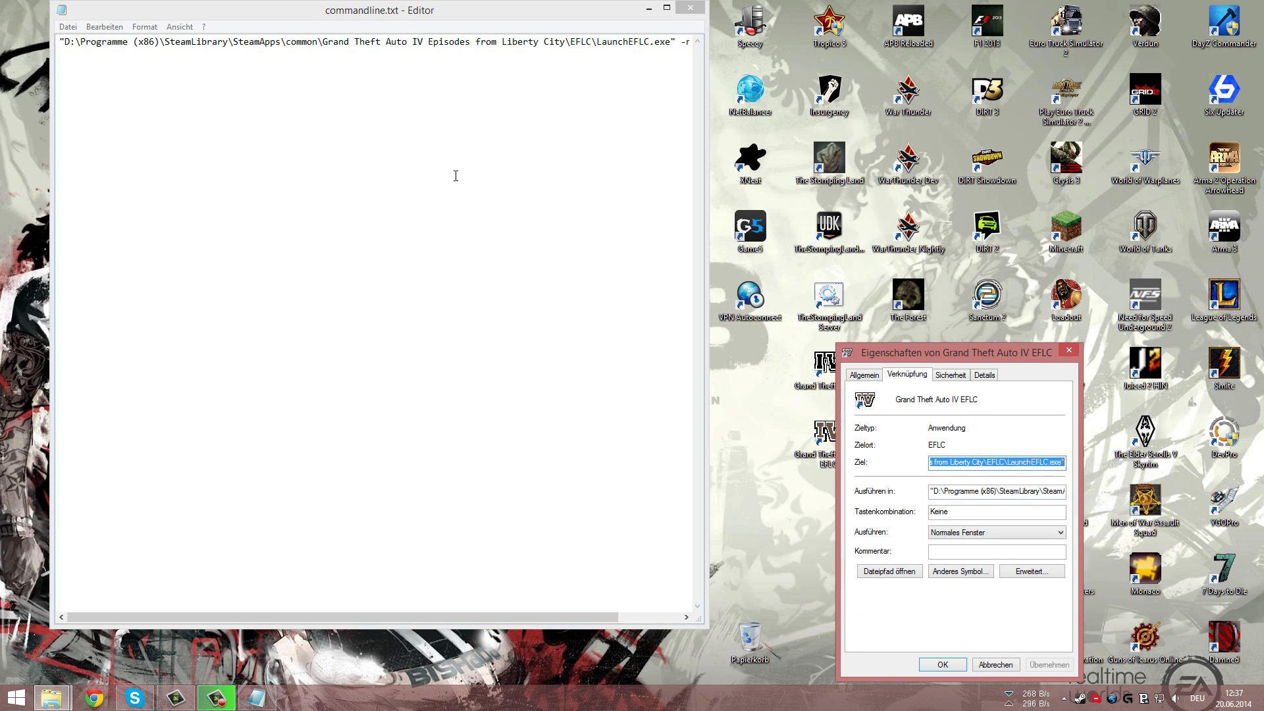
Highlight the quoted LaunchEFLC.exe path in commandline.txt, look up the paste option, and place the cursor after the path
click(455, 176)
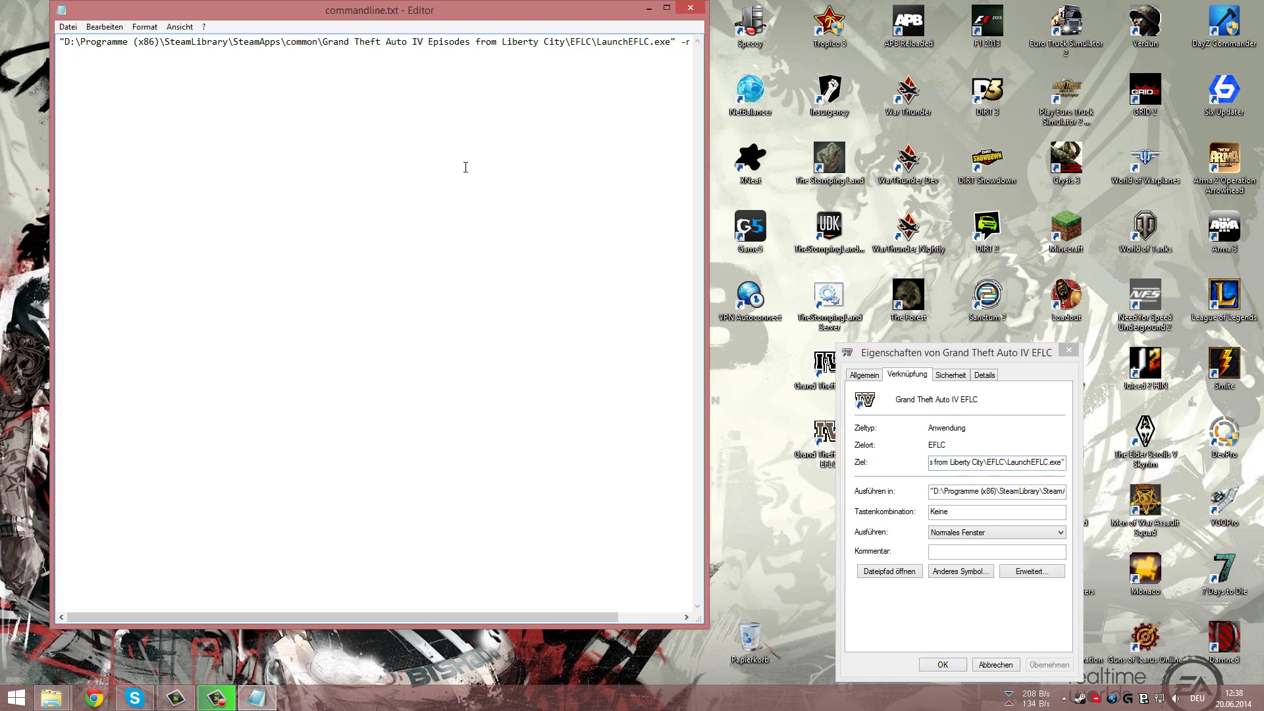
drag(675, 41, 42, 44)
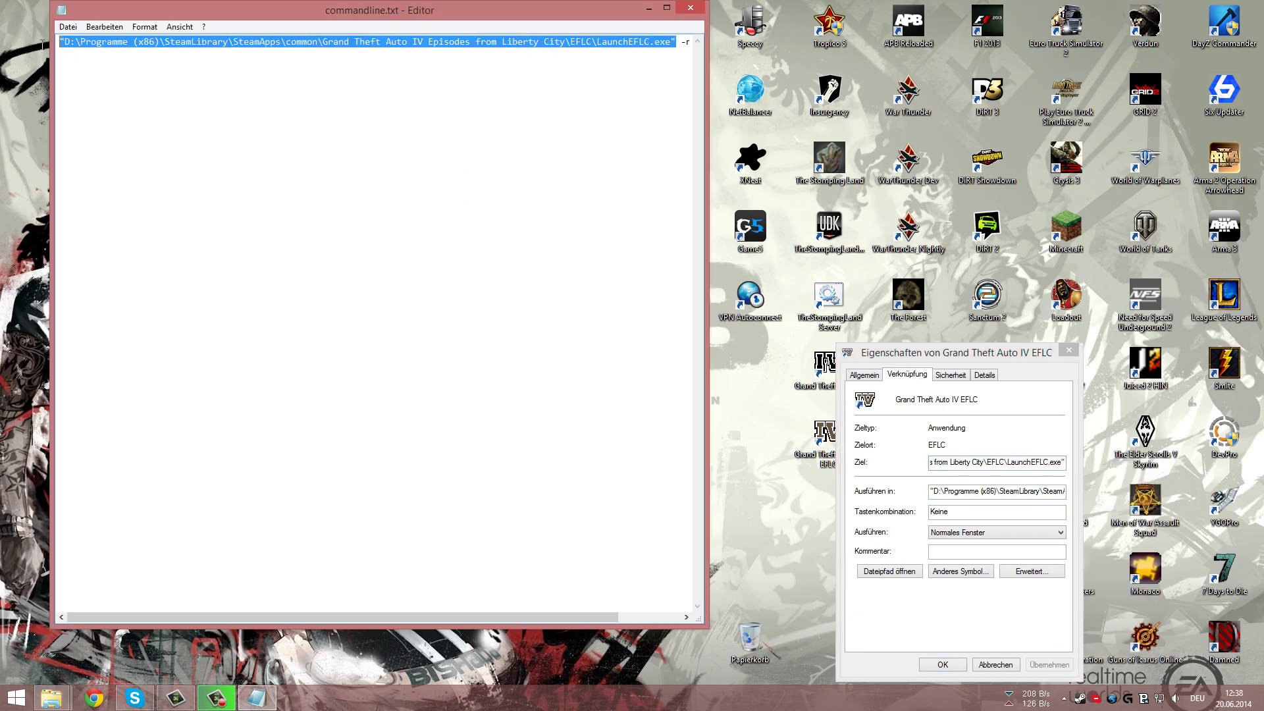
key(Right)
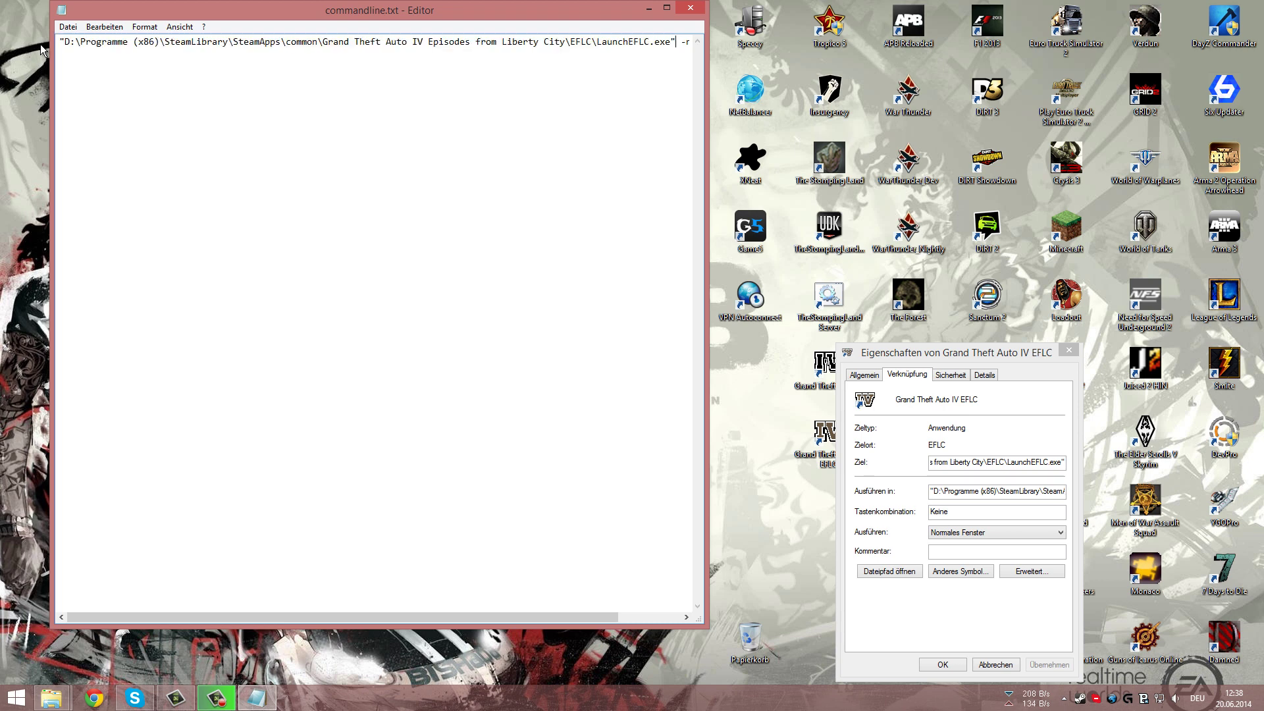
right_click(309, 46)
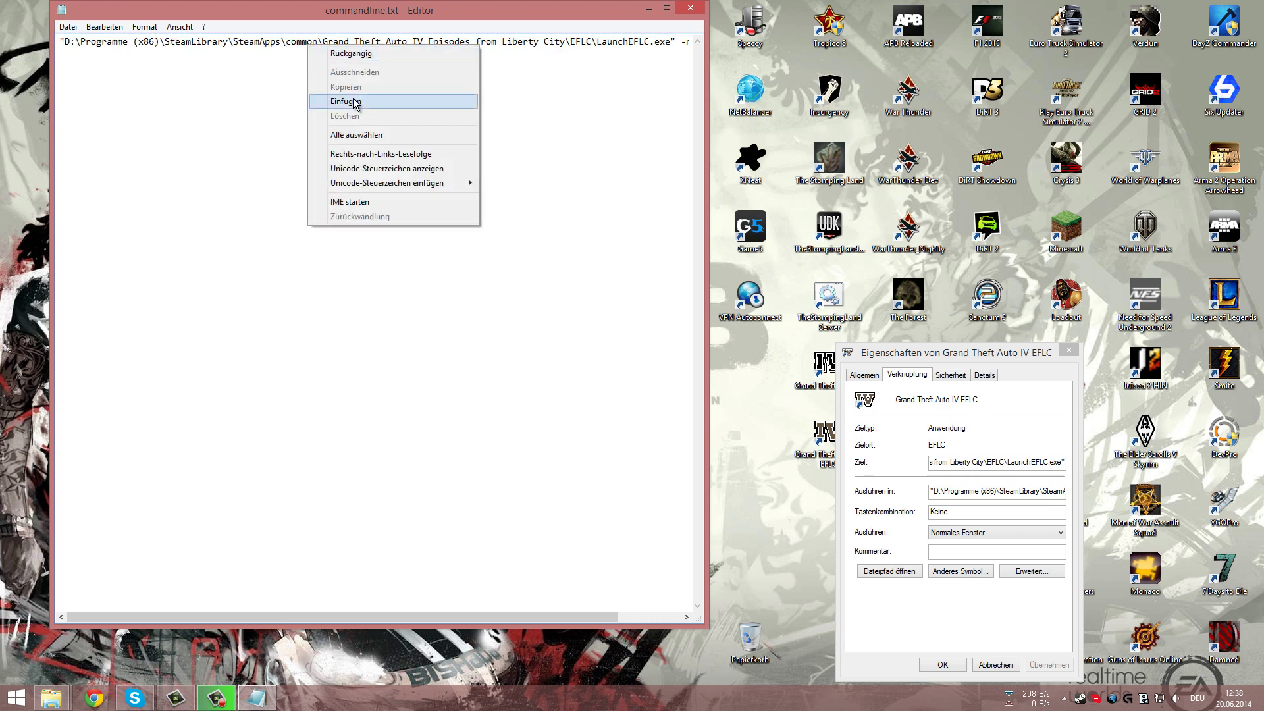
click(677, 44)
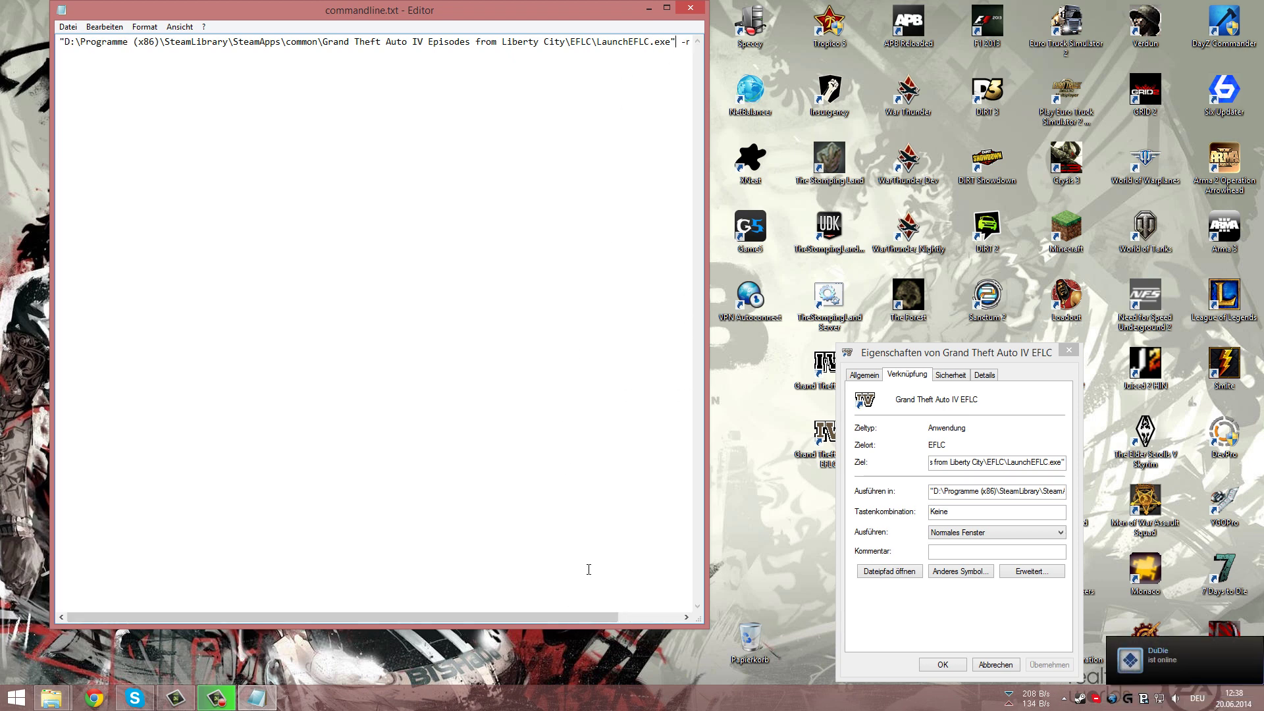
Check the -norestrictions parameter after the path, save and close commandline.txt, and accept the shortcut's properties
drag(602, 617, 663, 617)
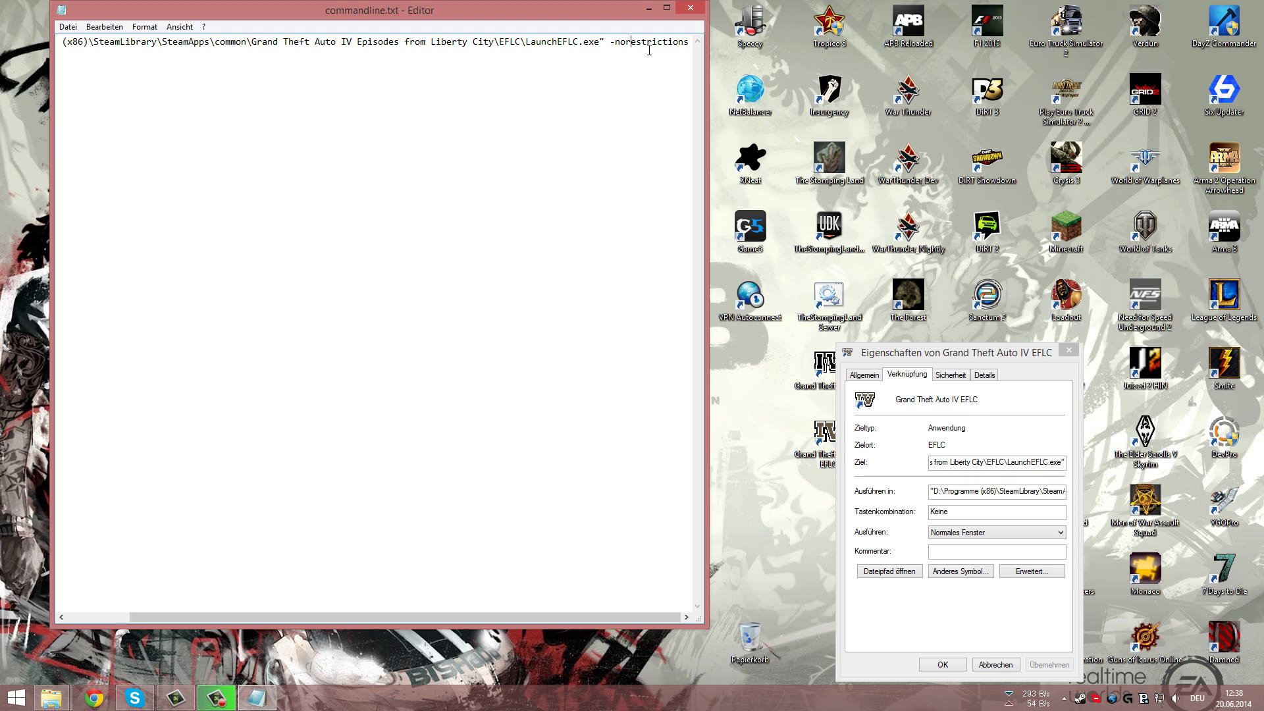
key(Right)
click(67, 27)
click(100, 71)
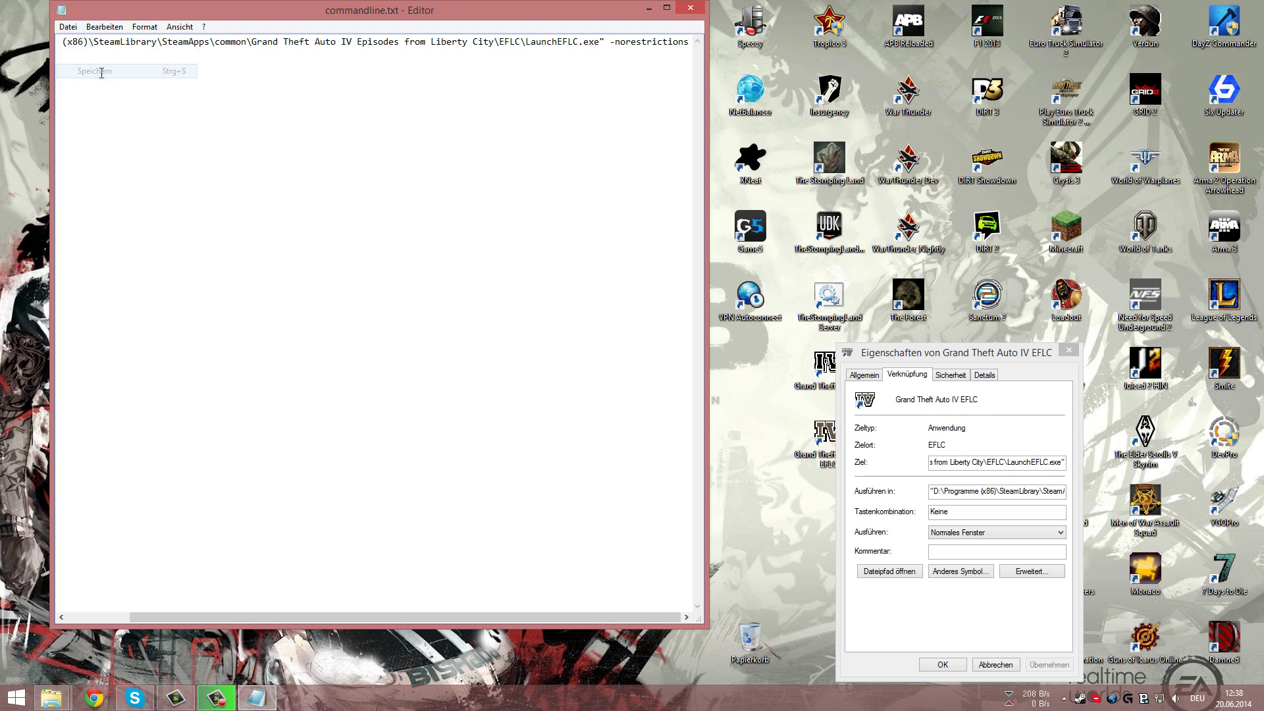
click(690, 8)
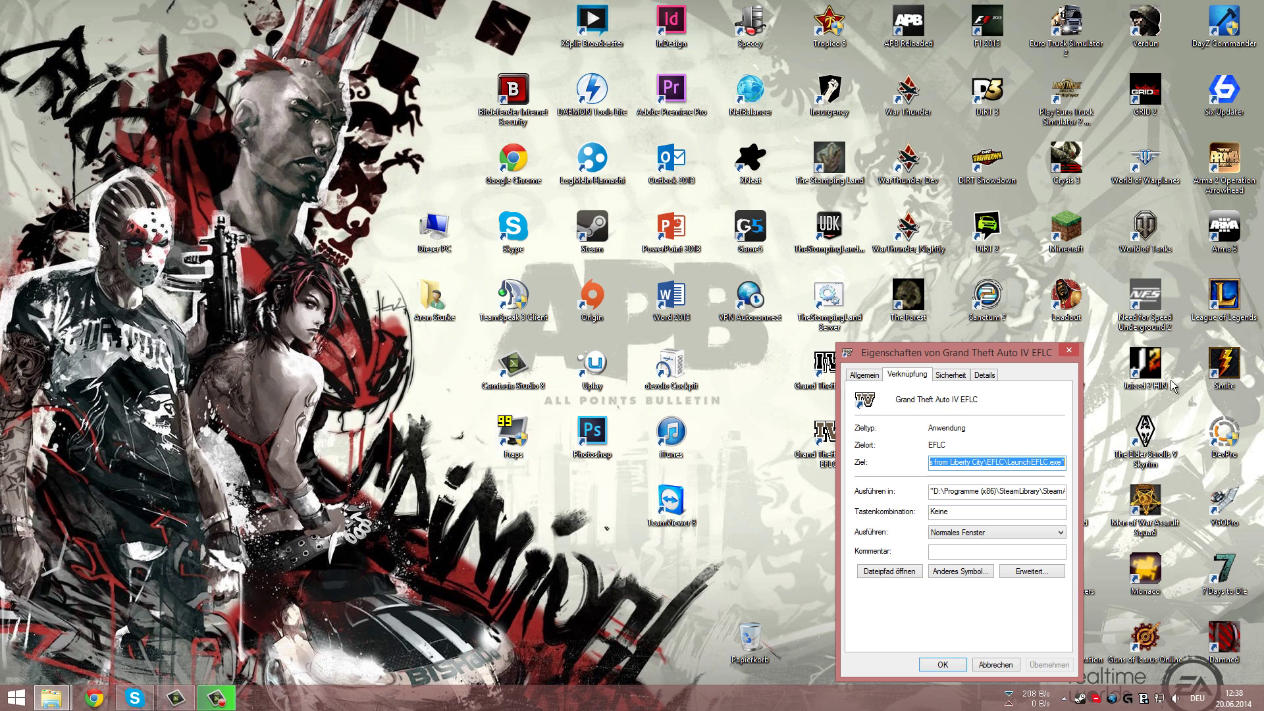
key(Return)
Reopen commandline.txt from the EFLC folder to check its launch line, and close both the file and the folder
click(53, 700)
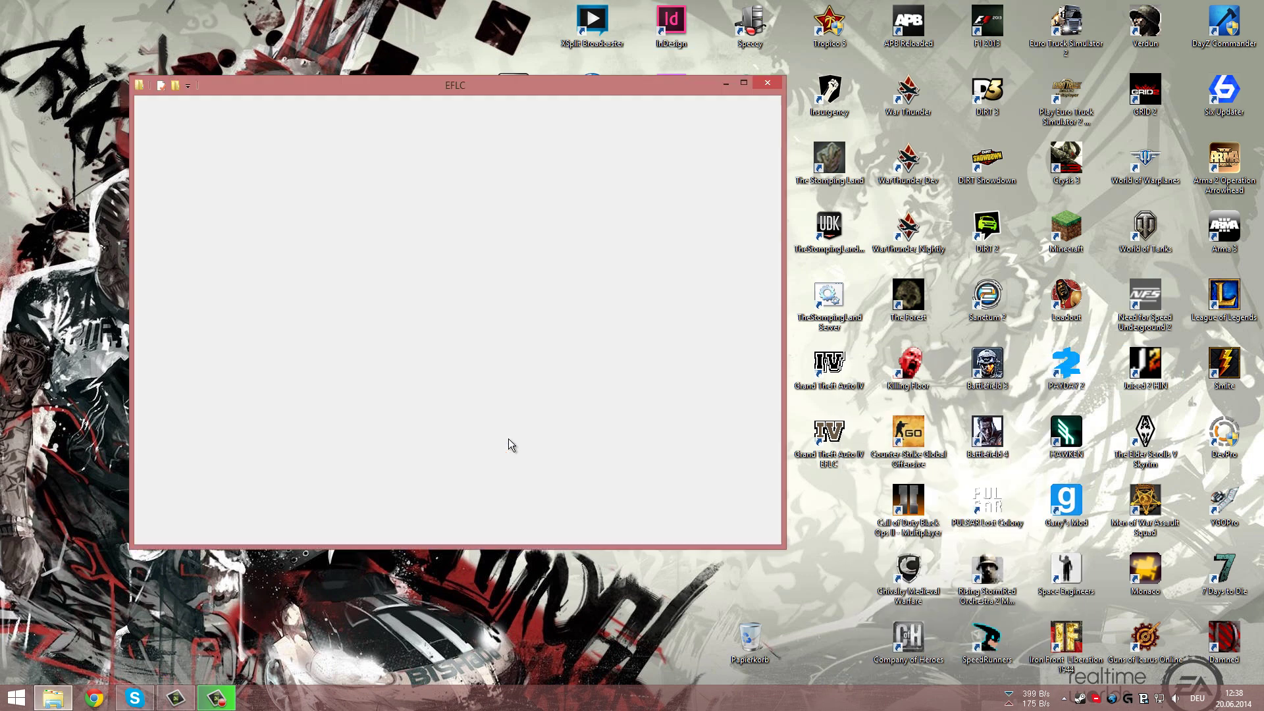
double_click(293, 360)
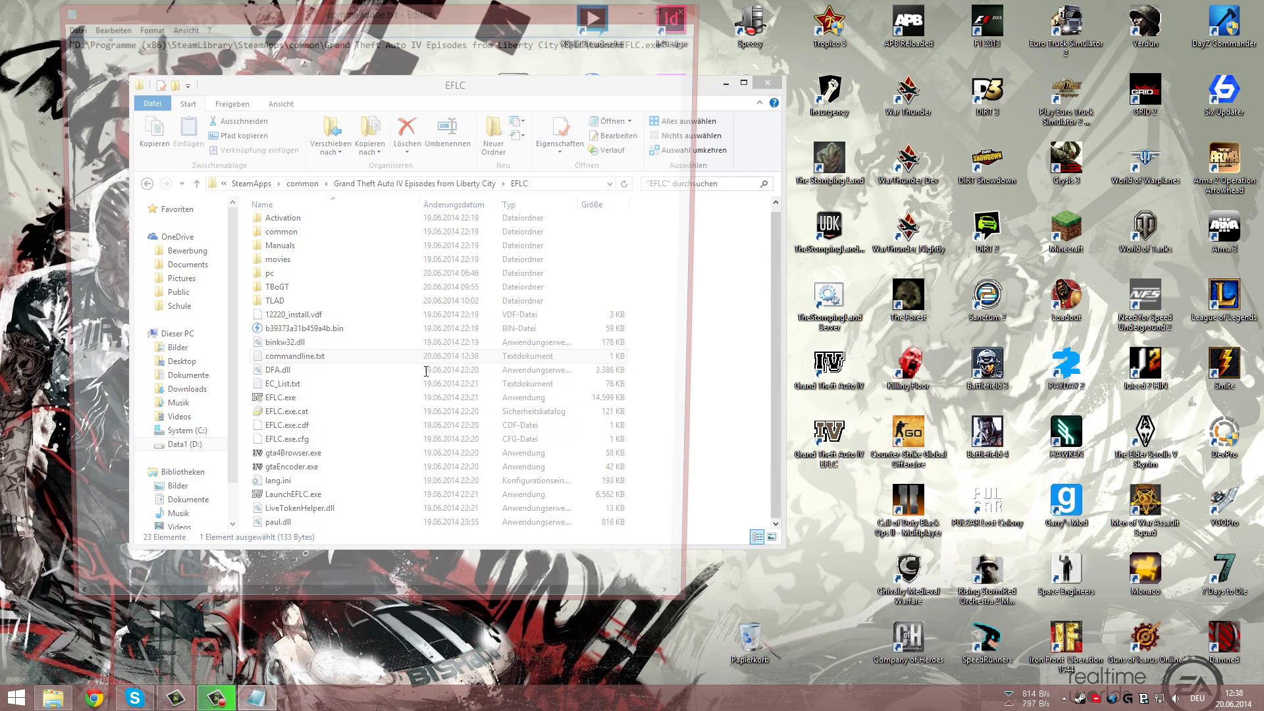
drag(453, 622, 395, 622)
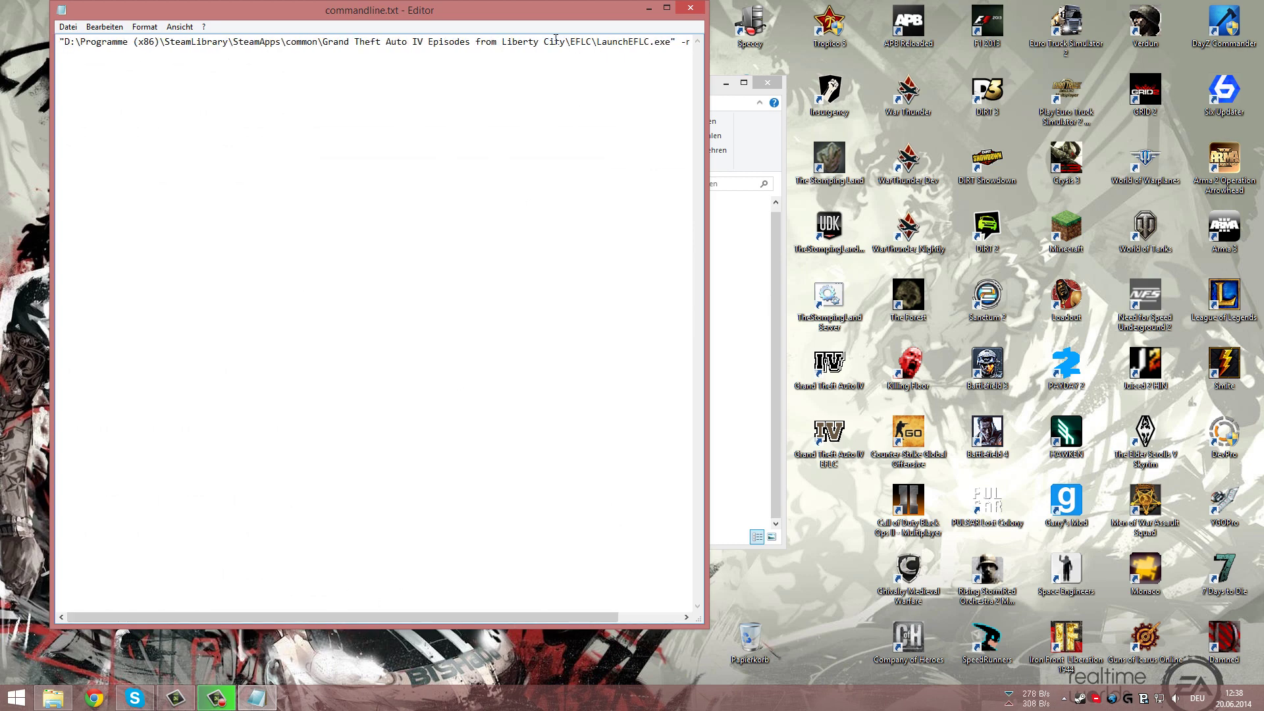
click(690, 8)
click(769, 80)
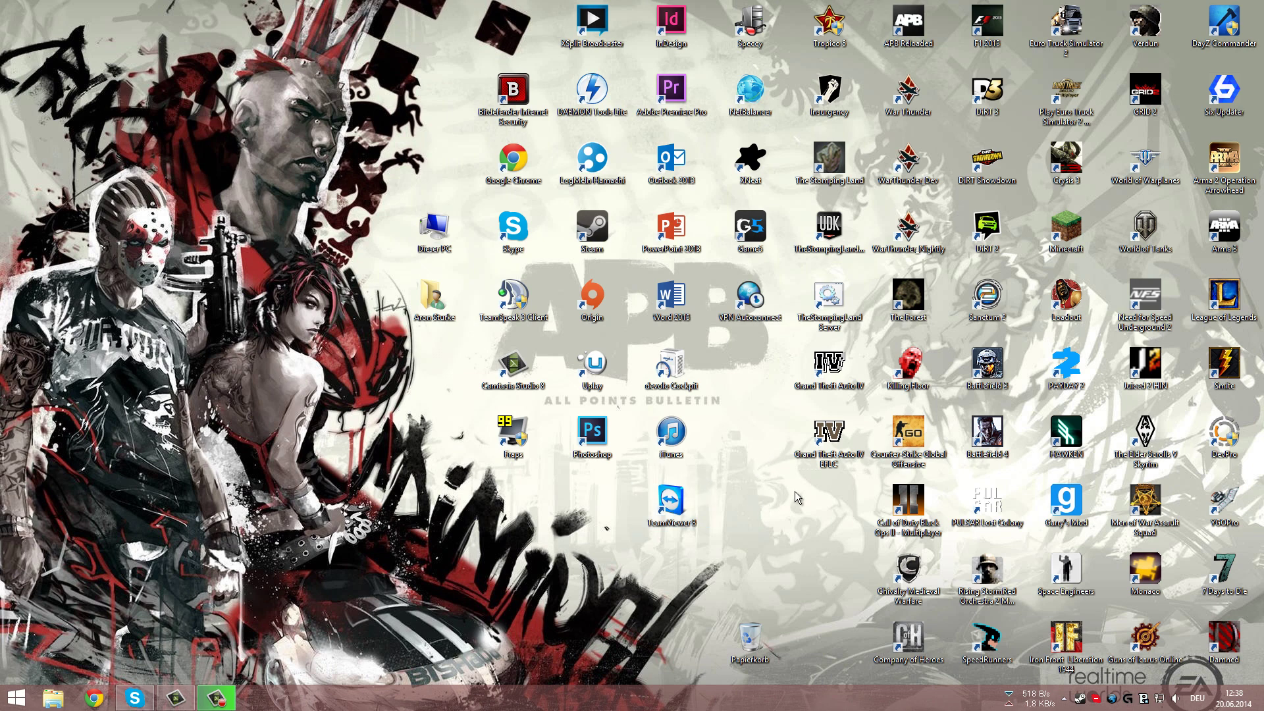
Launch the Grand Theft Auto IV EFLC desktop shortcut as administrator
right_click(825, 427)
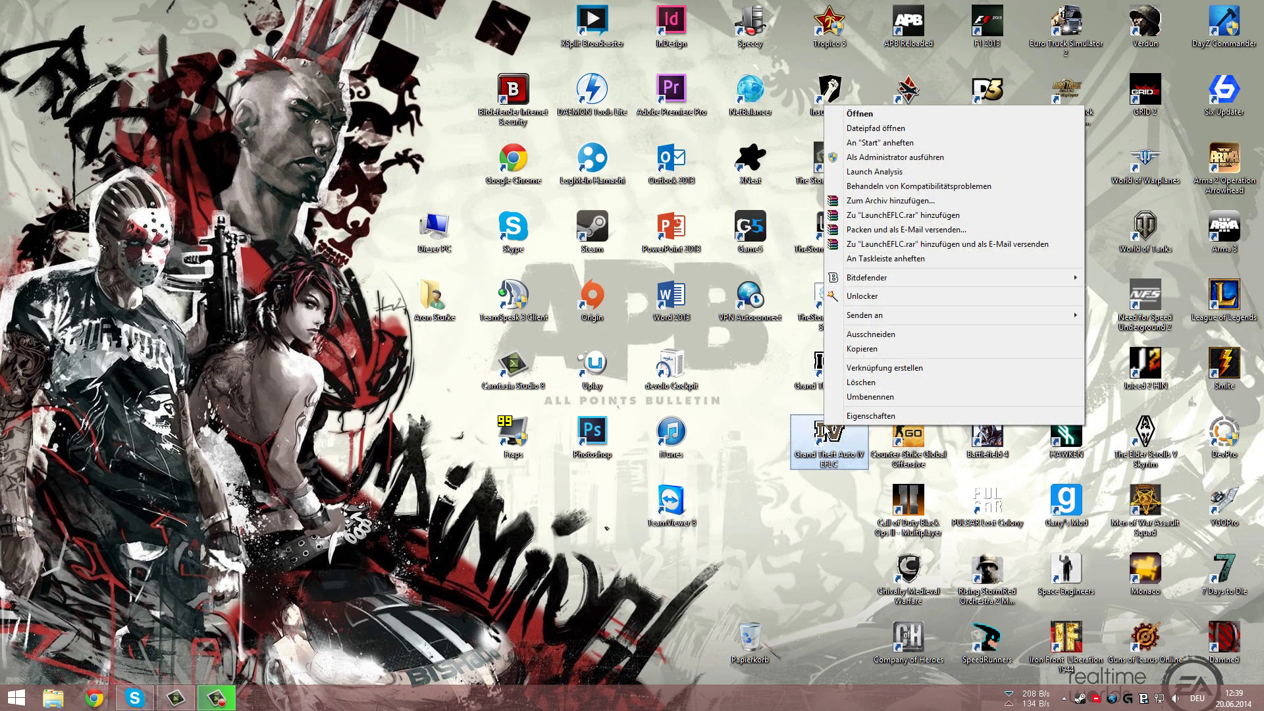
click(911, 160)
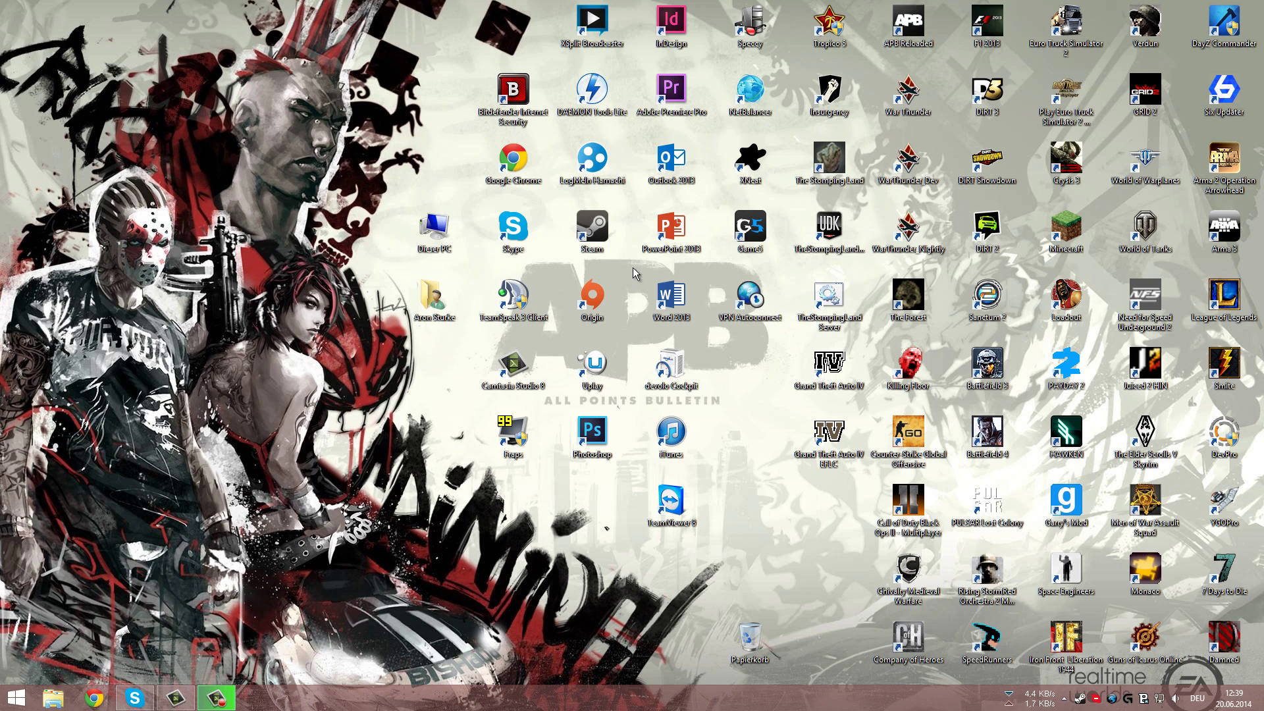
double_click(612, 314)
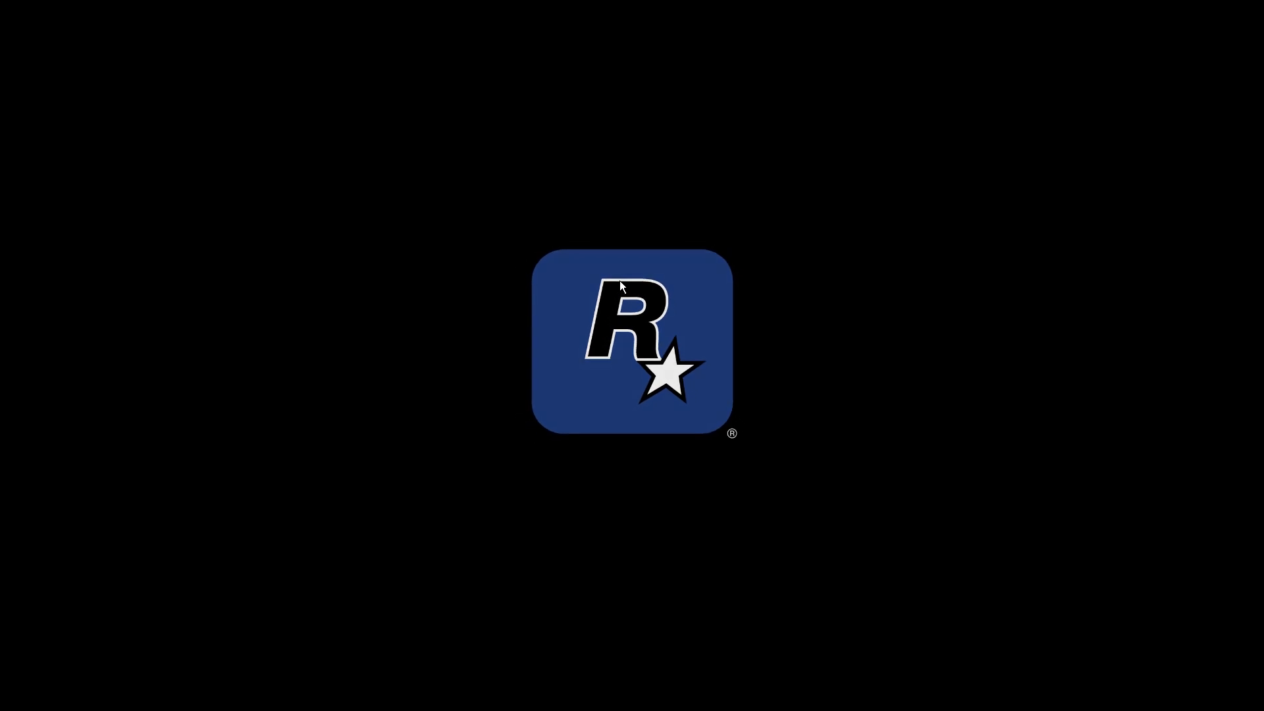
Start The Lost and Damned from the episode selection
key(Right)
key(Left)
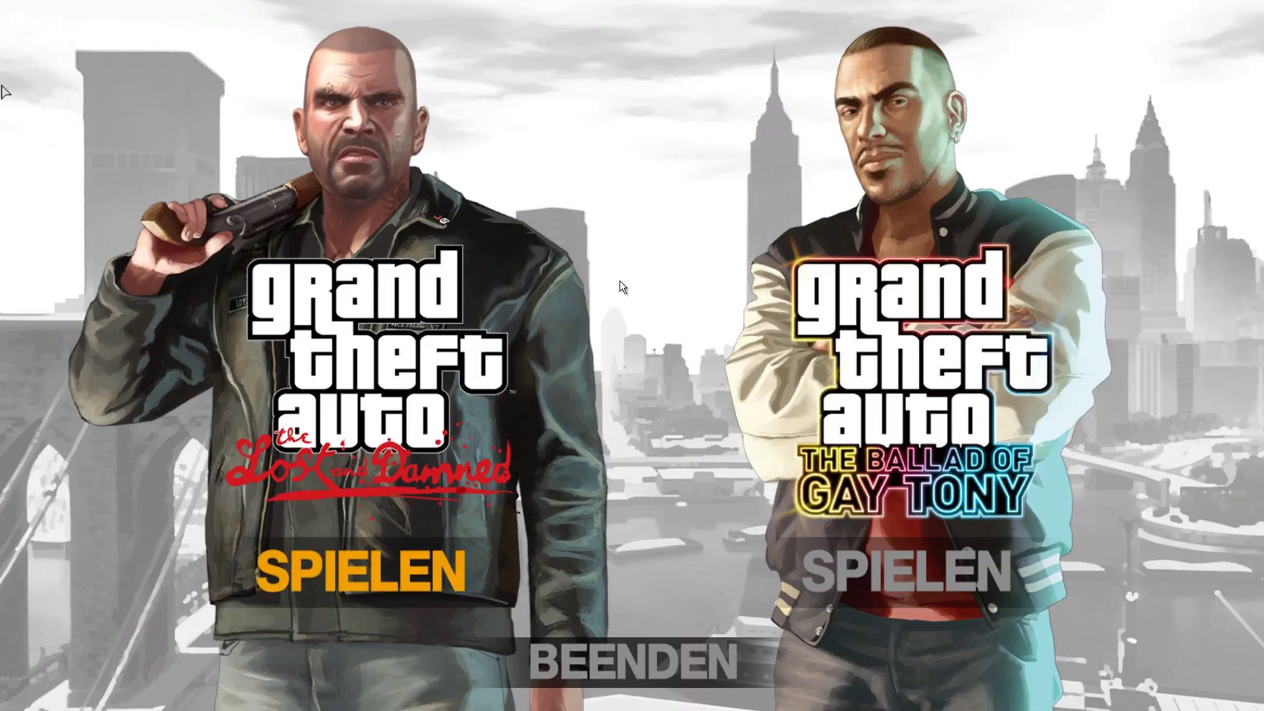
key(Right)
key(Left)
key(Return)
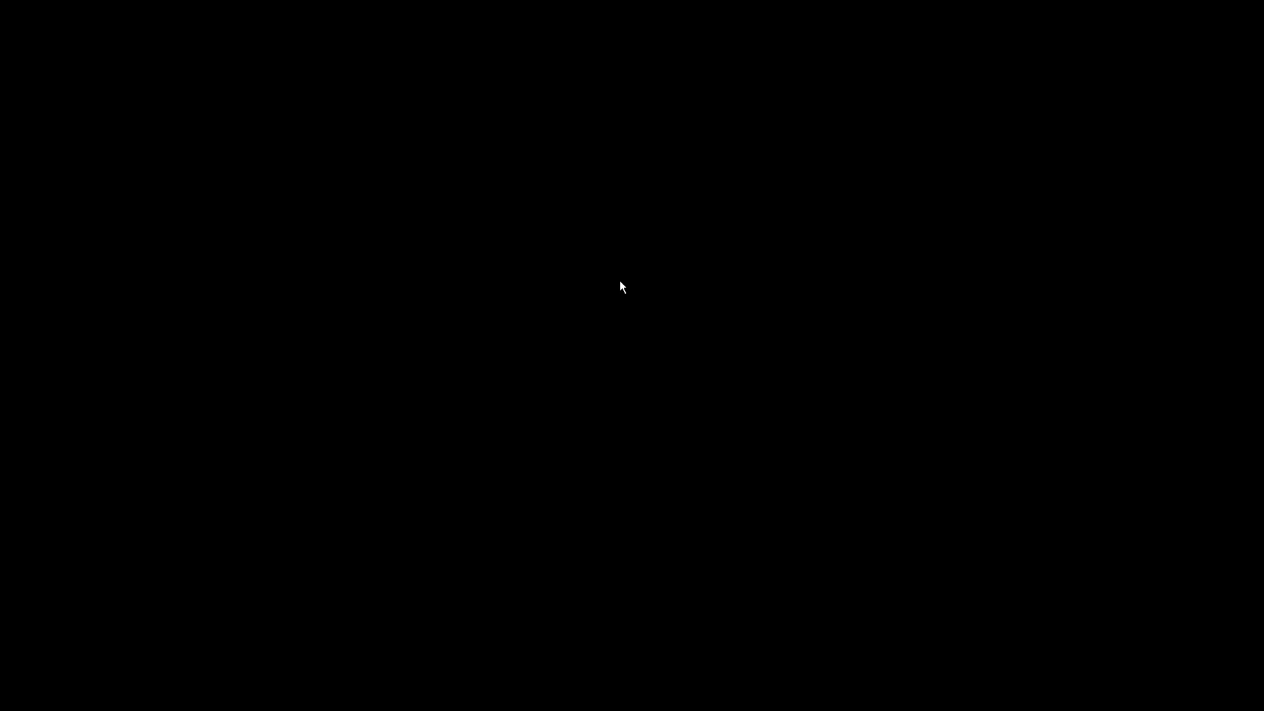
Open the game's options and bring up the Grafik settings
key(Right)
key(Return)
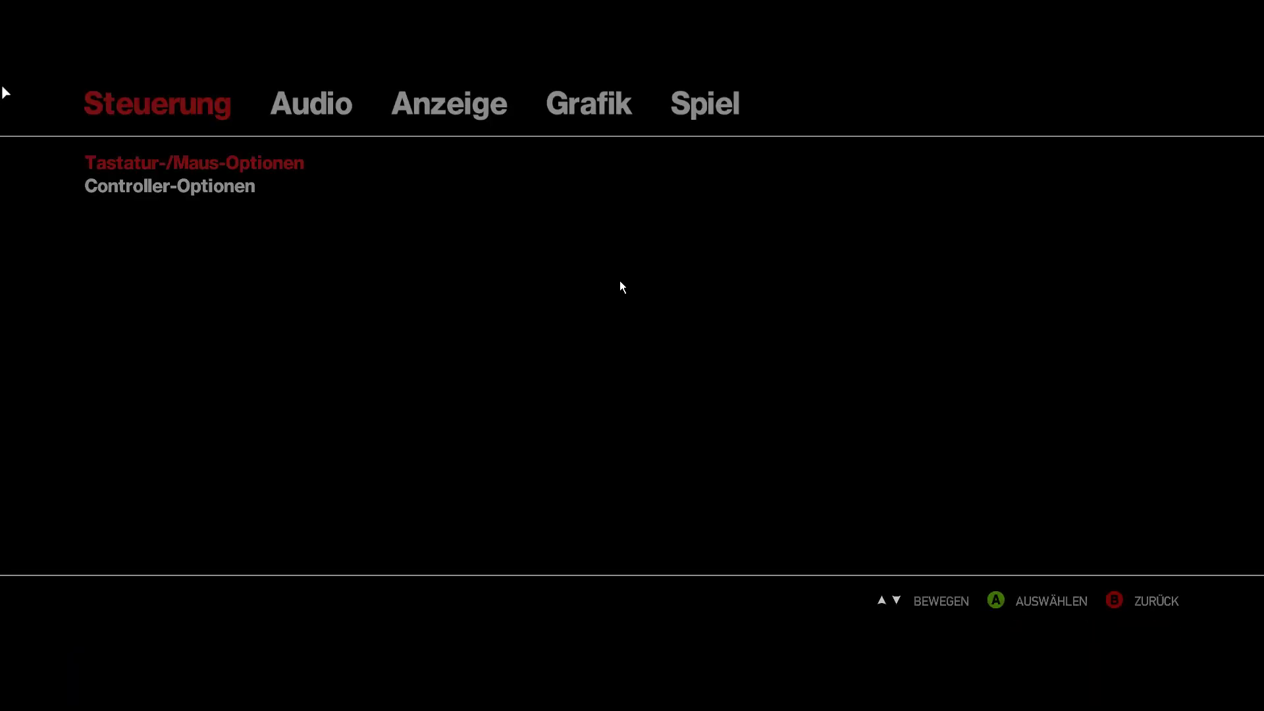
key(Left)
key(Left)
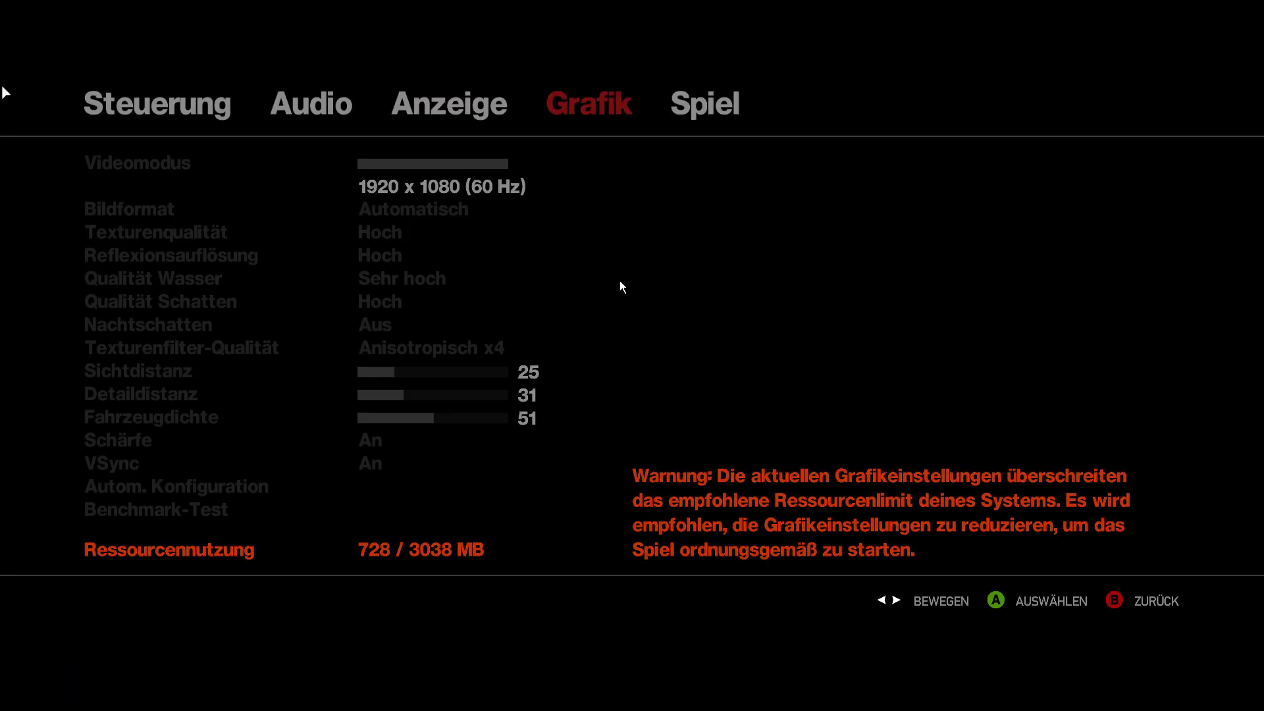
Enter the Grafik settings list and cycle through the Texturenqualität options, ending on Hoch
key(Left)
key(Right)
key(Left)
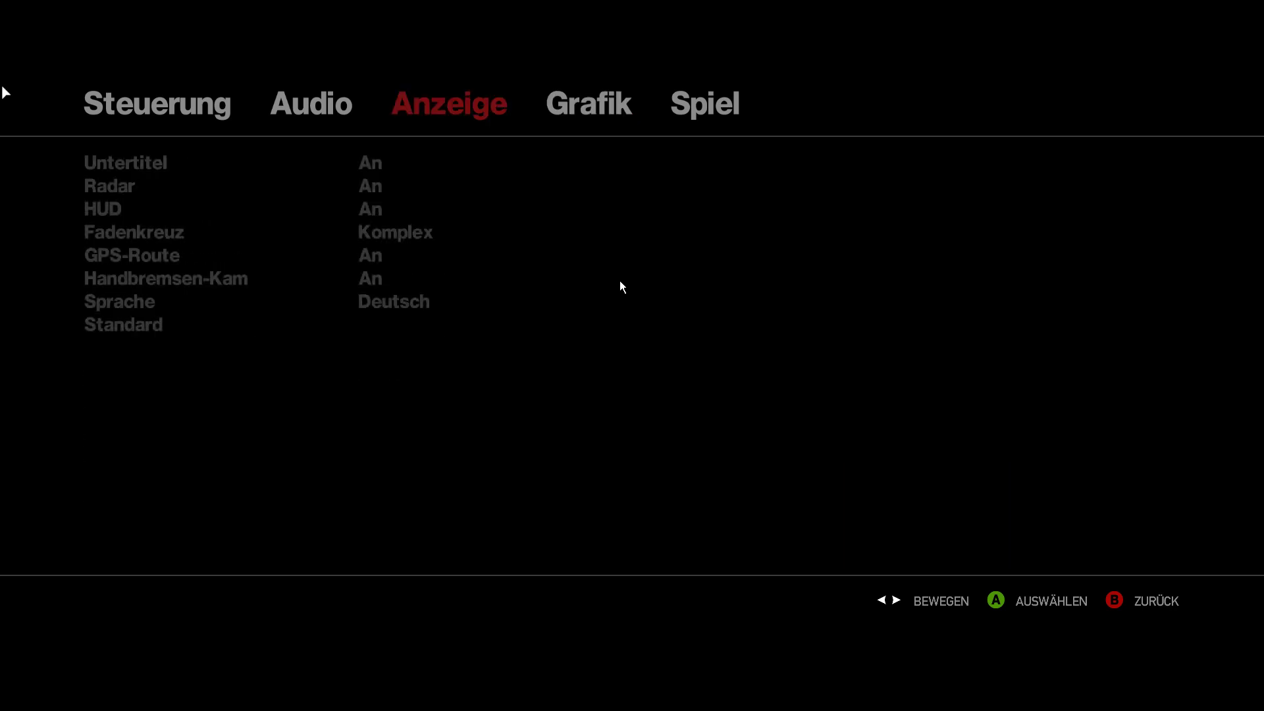
key(Right)
key(Return)
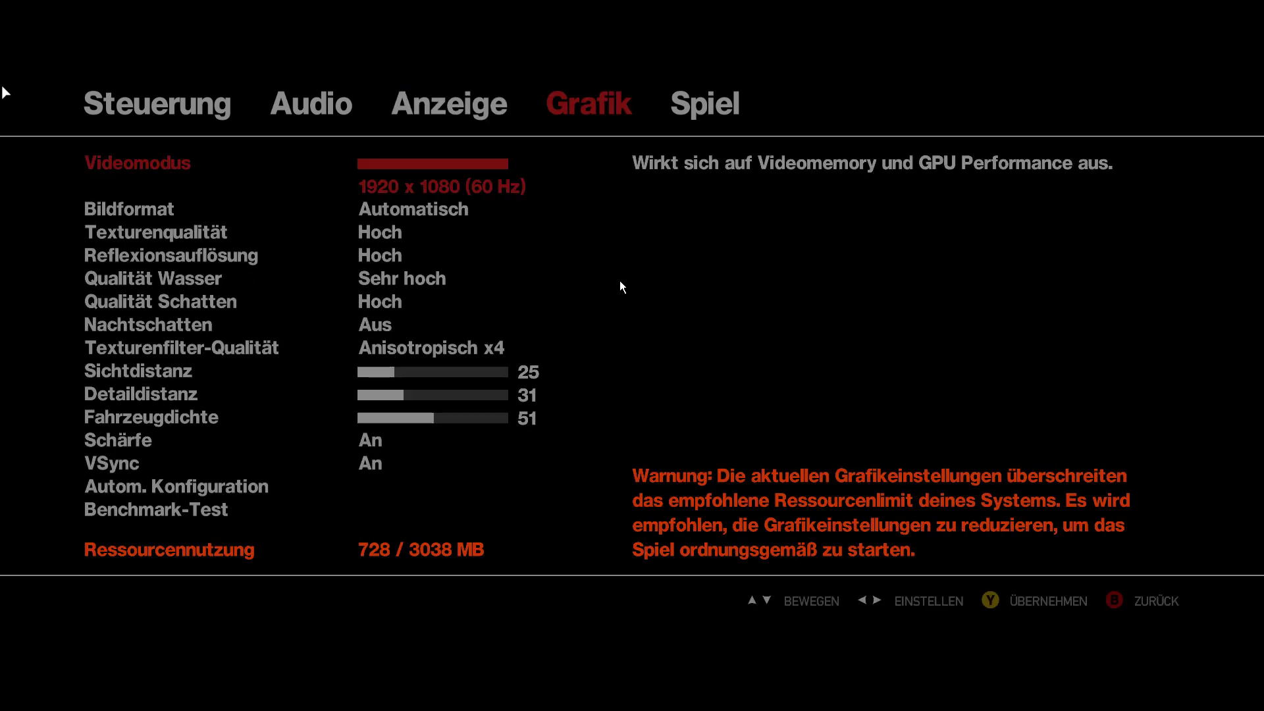
key(Down)
key(Down)
key(Right)
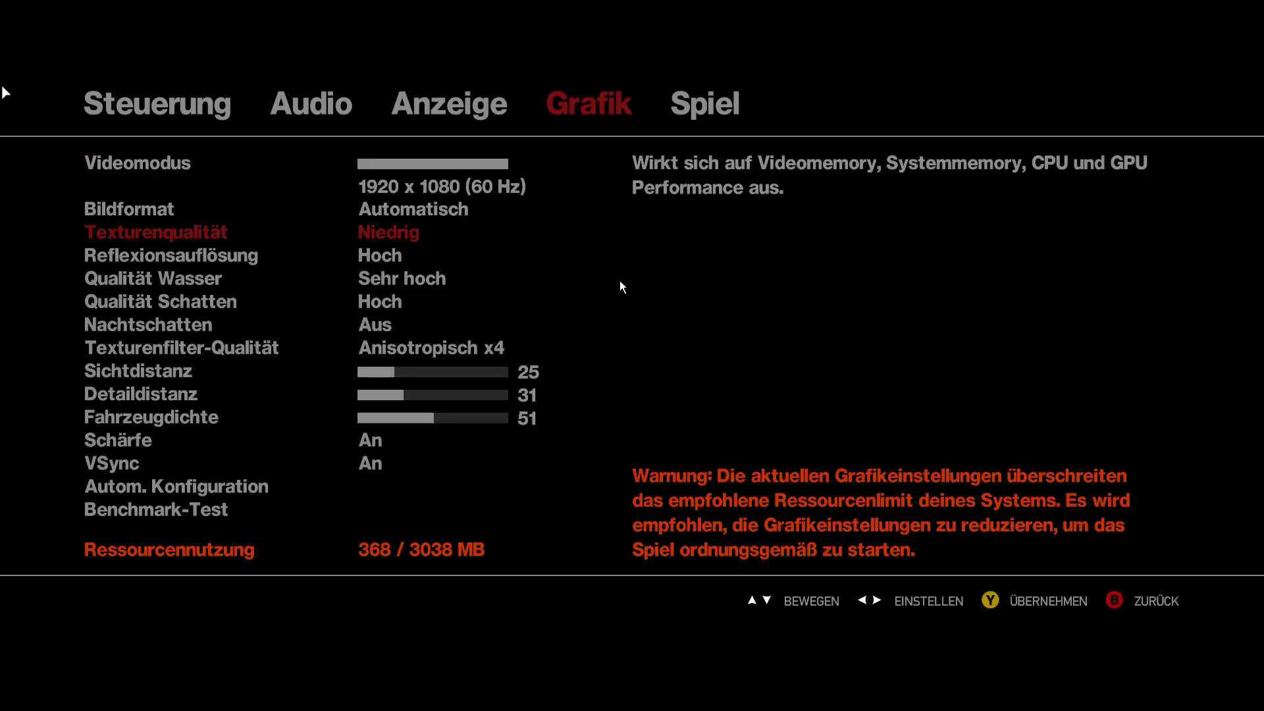
key(Left)
Go through the Reflexionsauflösung options and set it to Sehr hoch
key(Down)
key(Right)
key(Right)
key(Right)
key(Right)
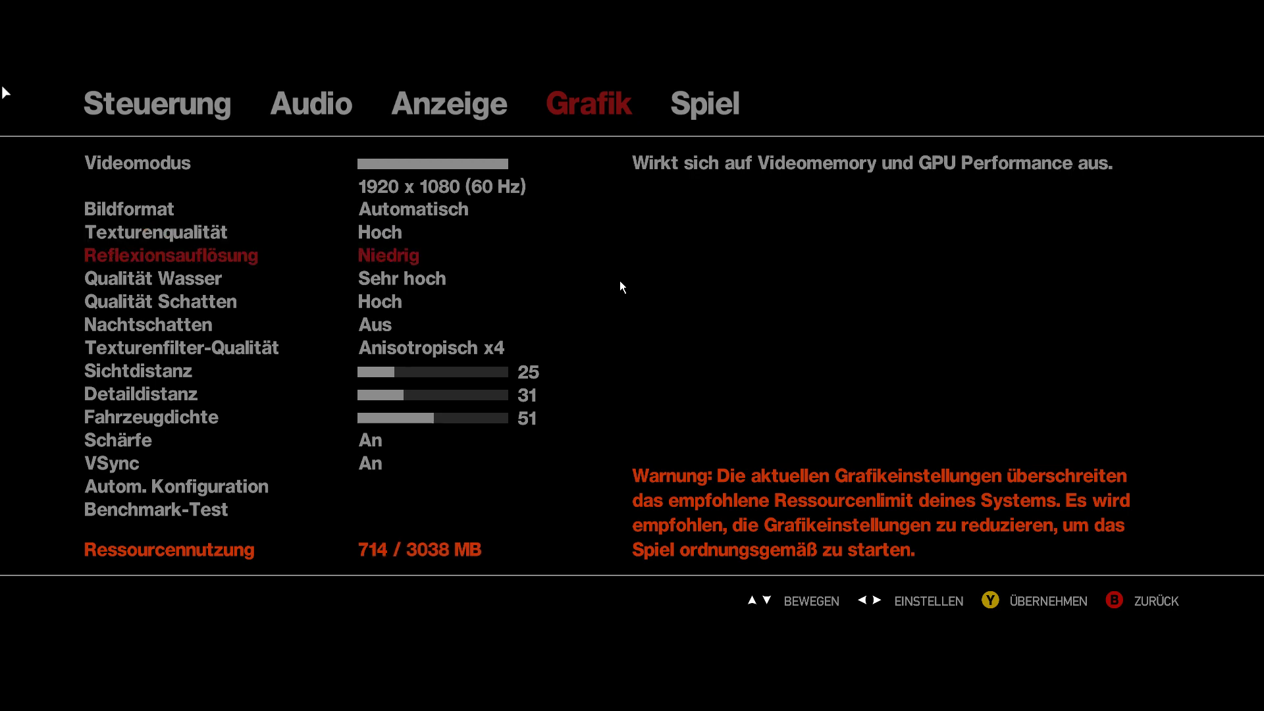
key(Right)
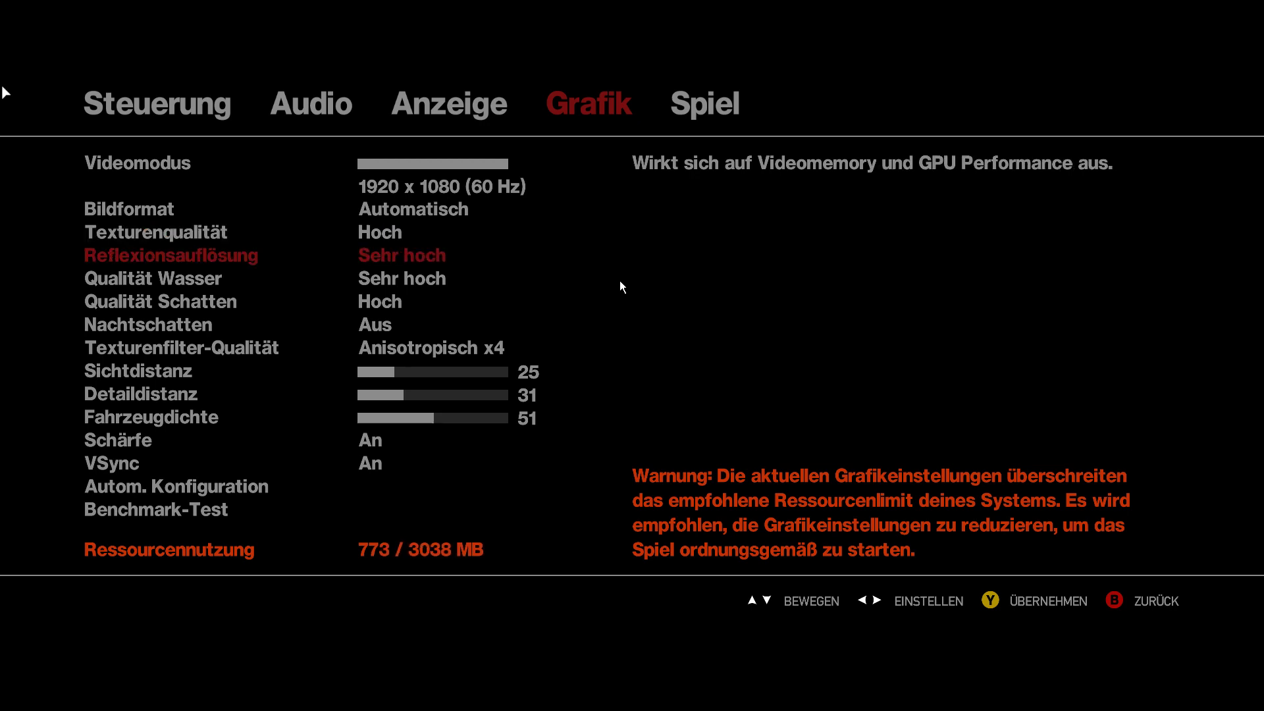
key(Right)
key(Right)
key(Right)
key(Left)
key(Left)
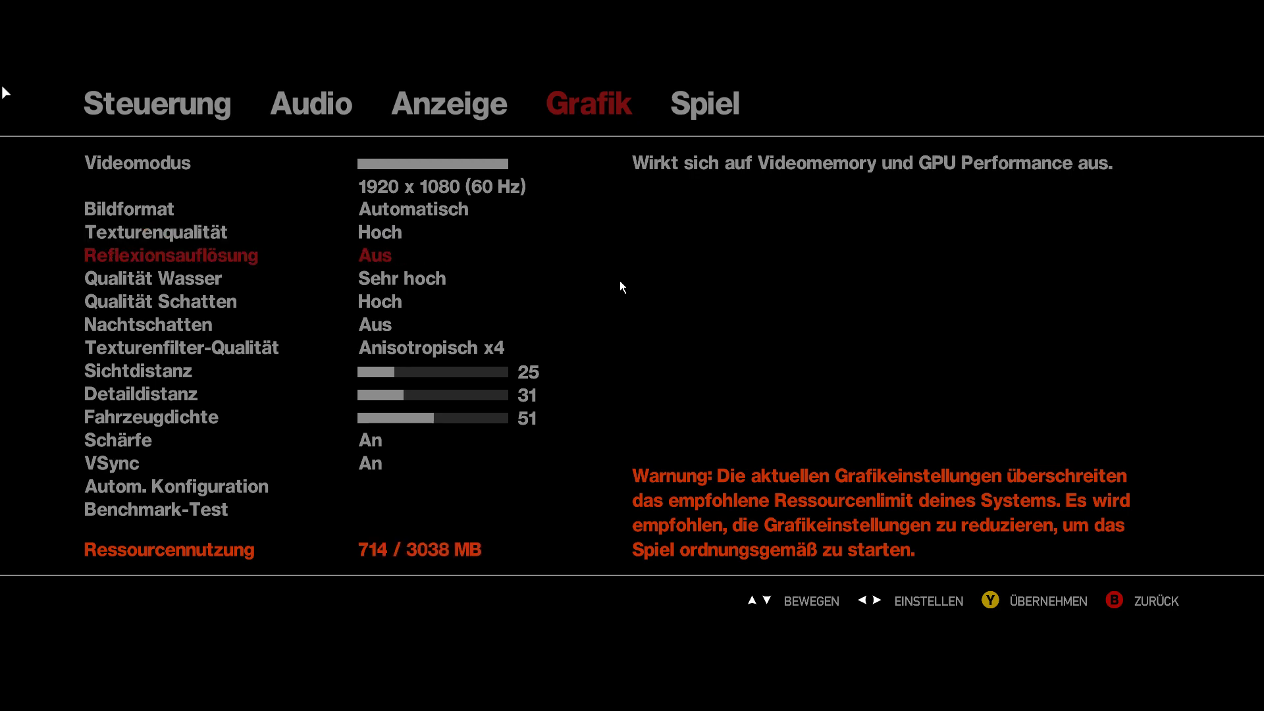
key(Right)
key(Right)
key(Right)
key(Right)
Set both Qualität Schatten and Nachtschatten to Sehr hoch in the Grafik settings
key(Down)
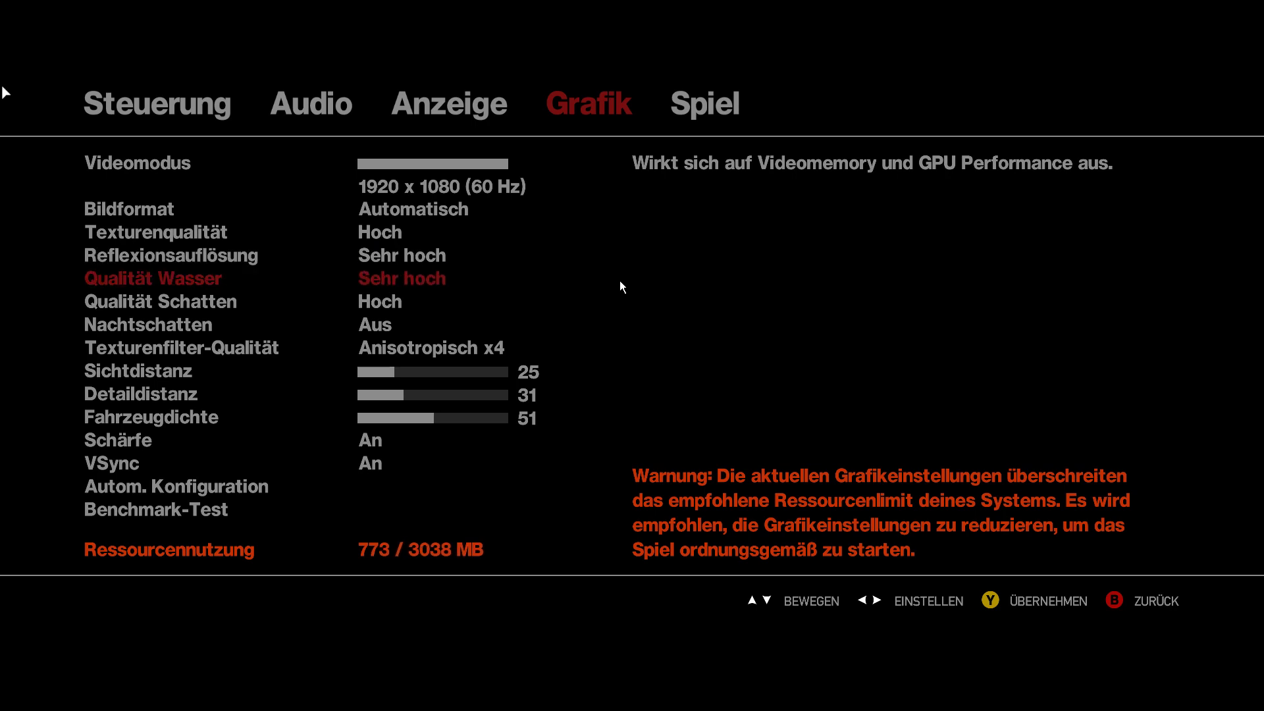
key(Down)
key(Right)
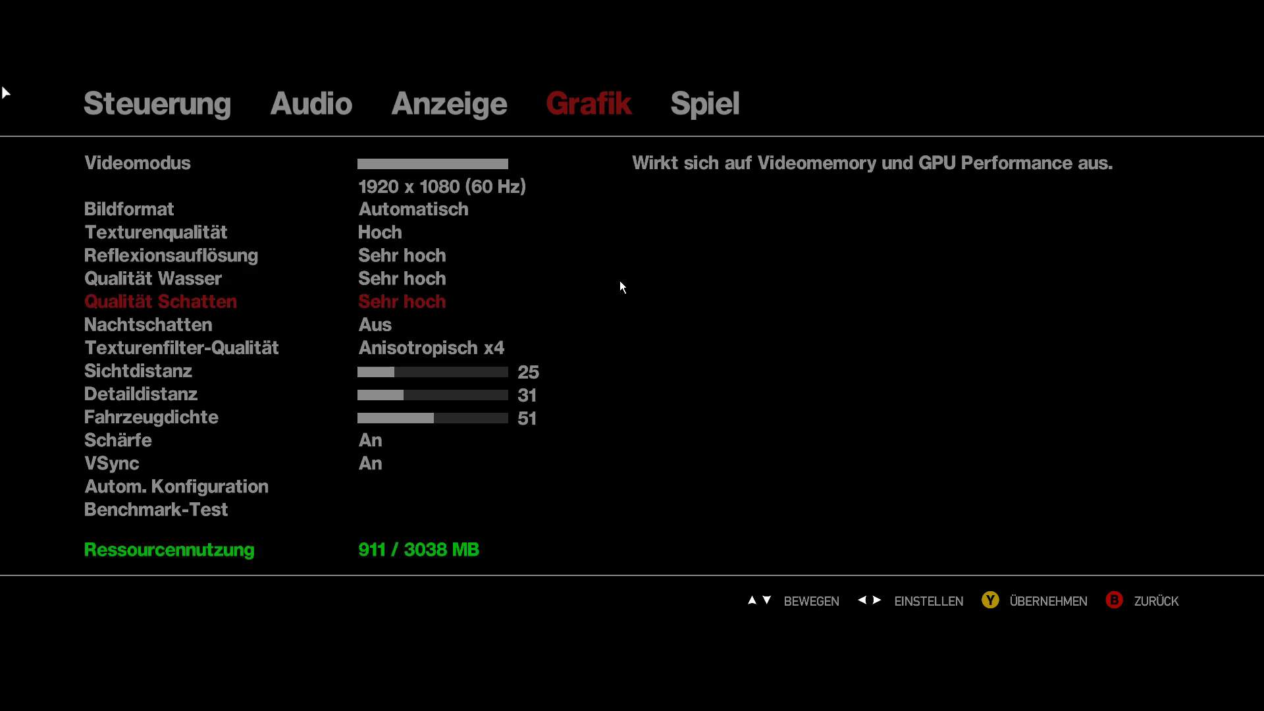
key(Up)
key(Down)
key(Down)
key(Right)
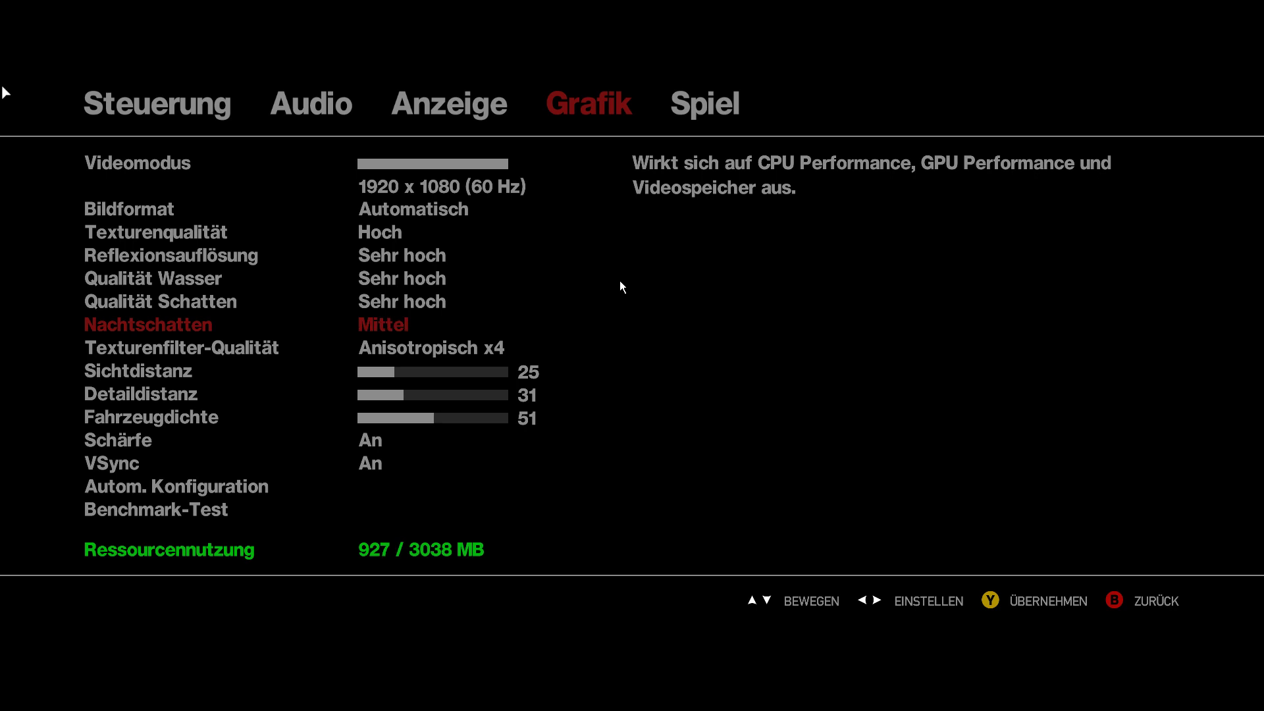
key(Right)
Set Texturenfilter-Qualität to Anisotropisch x16 in the Grafik settings
key(Down)
key(Right)
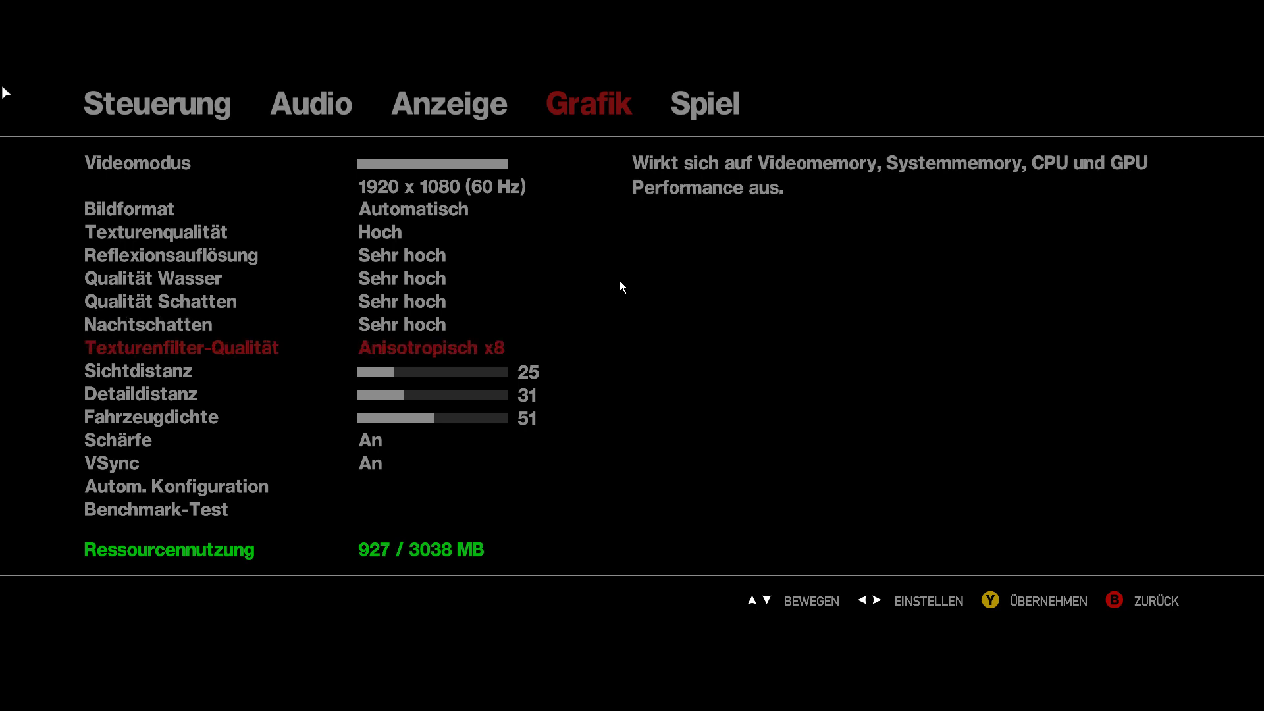
key(Right)
key(Right)
key(Right)
key(Right)
key(Right)
key(Right)
Raise the Sichtdistanz setting to its maximum of 100
key(Down)
key(Right)
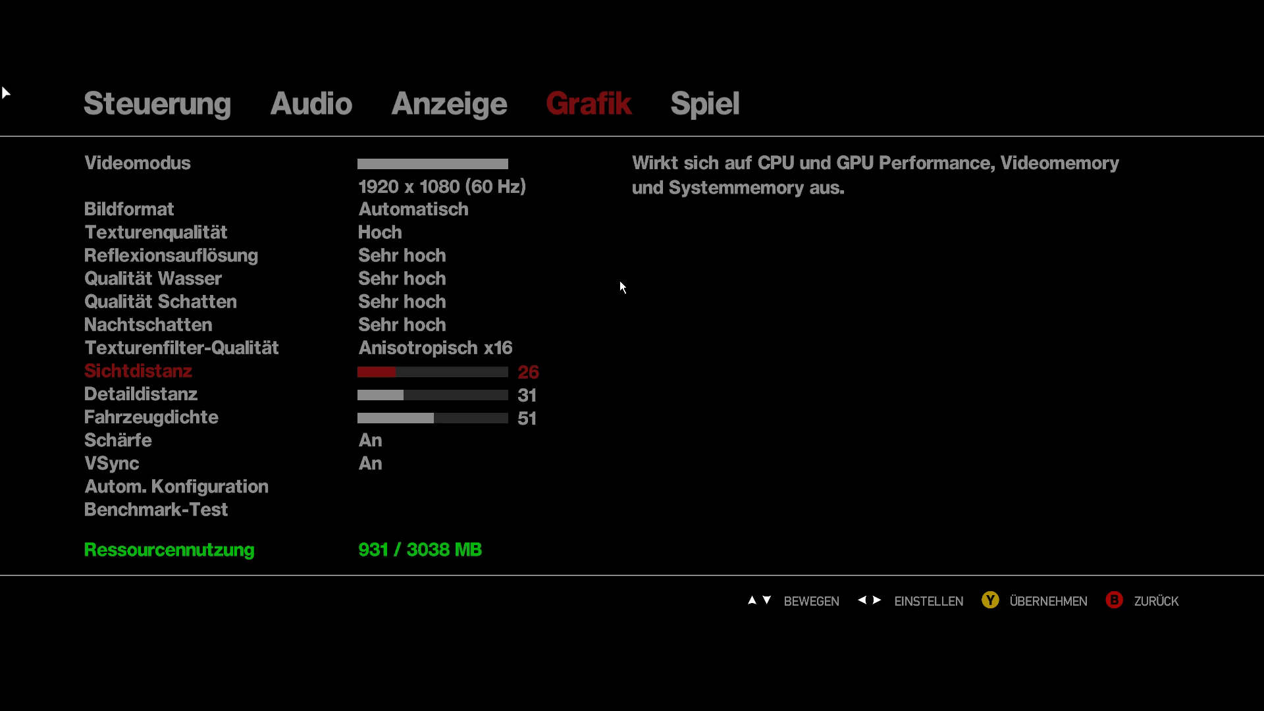
key(Right)
key(Right)
key(Right)
key(Right)
key(Right)
key(Right)
key(Right)
key(Right)
key(Right)
key(Right)
key(Right)
key(Right)
key(Right)
key(Right)
key(Right)
key(Right)
key(Right)
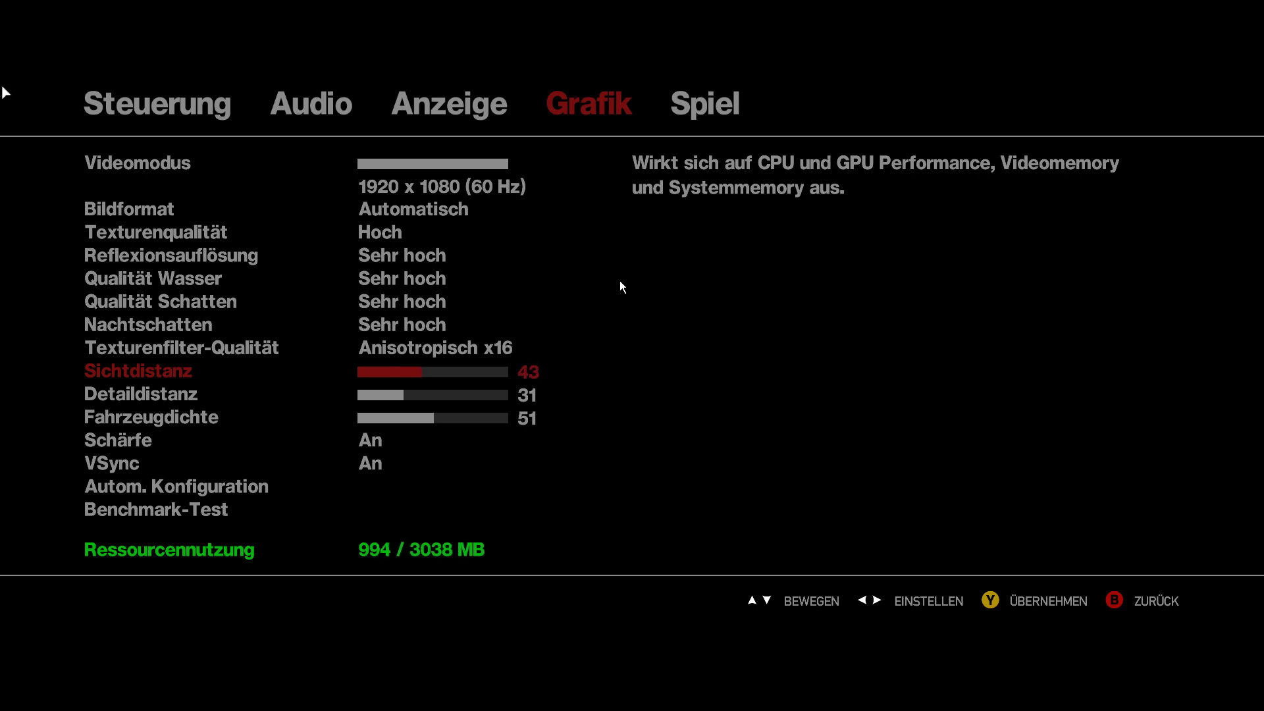
key(Right)
key(Right)
key(Right)
key(Right)
key(Right)
key(Right)
key(Right)
key(Right)
key(Right)
key(Right)
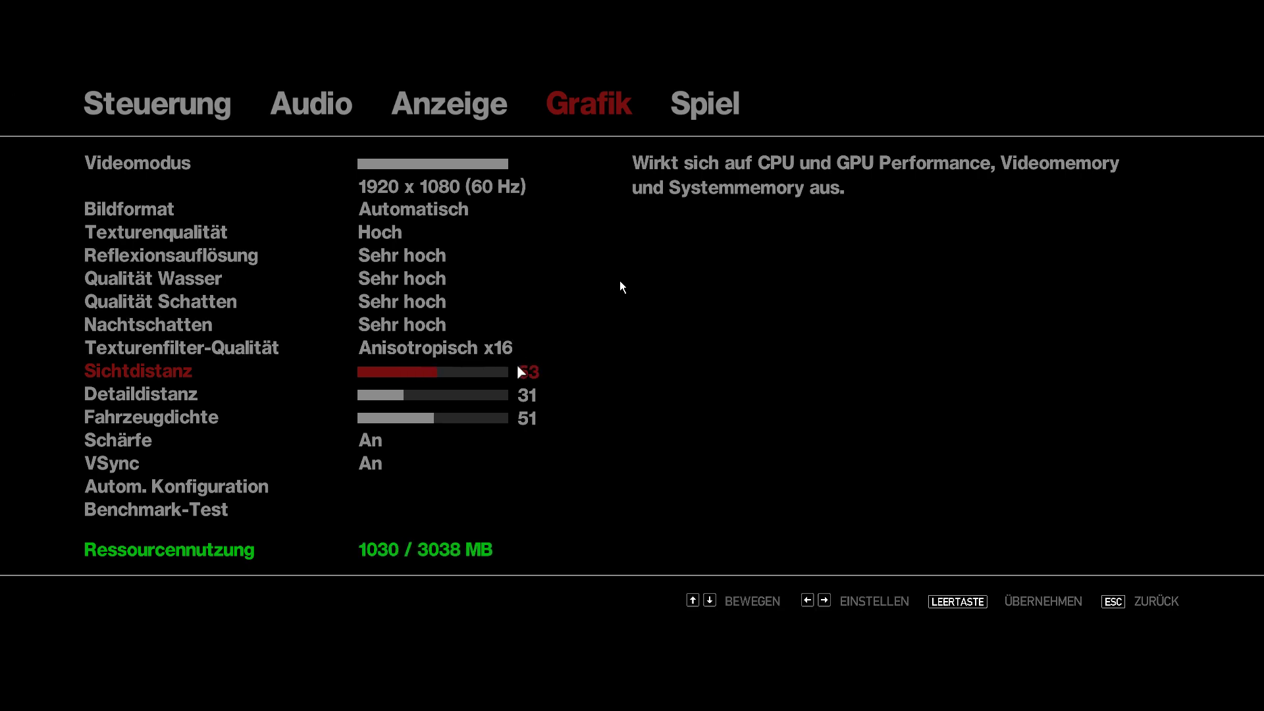
click(507, 372)
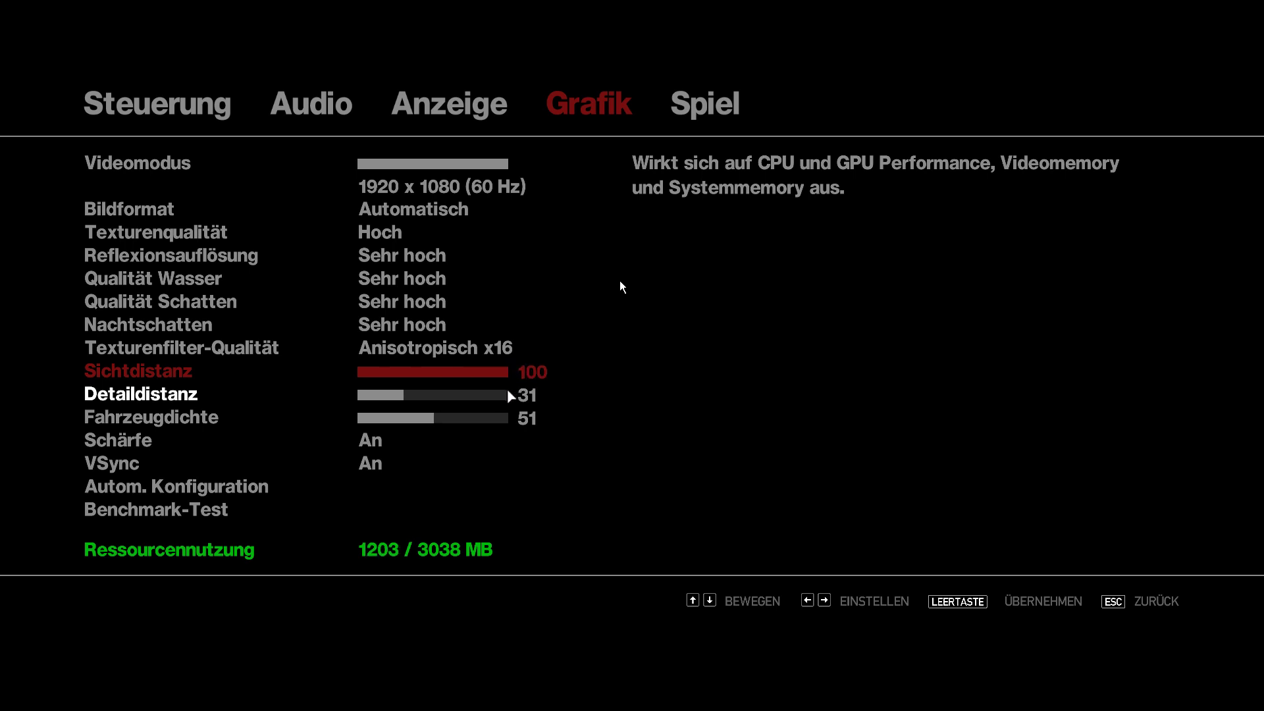